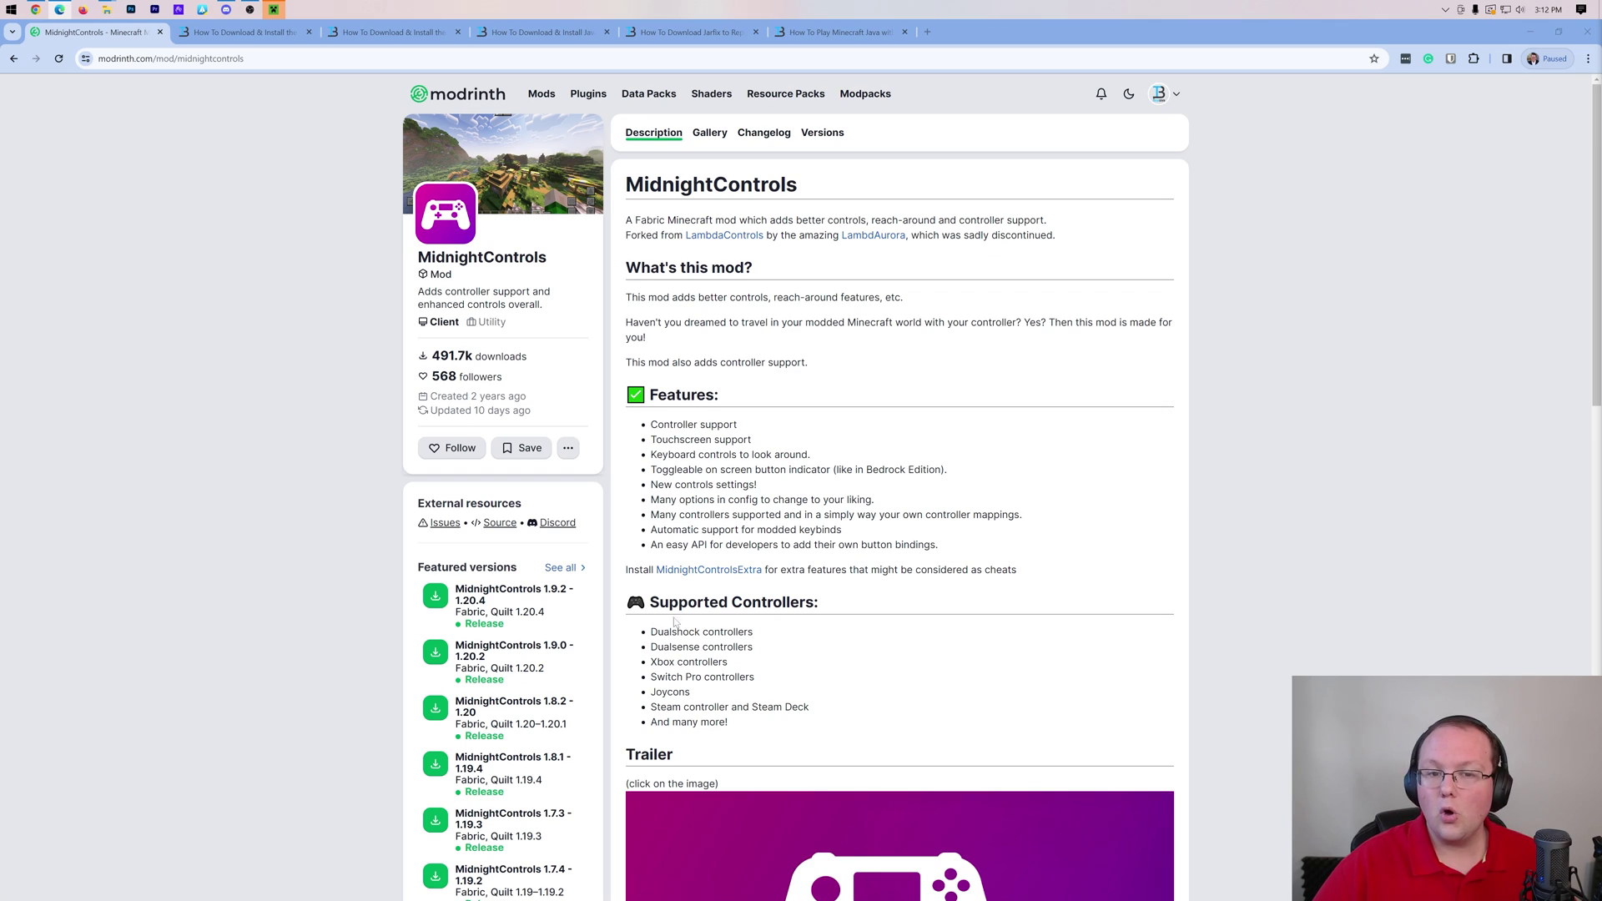
- Review the MidnightControls mod description and its list of versions, and return to the description
{"action": "left_click_drag", "start_coordinate": [803, 185], "coordinate": [626, 185]}
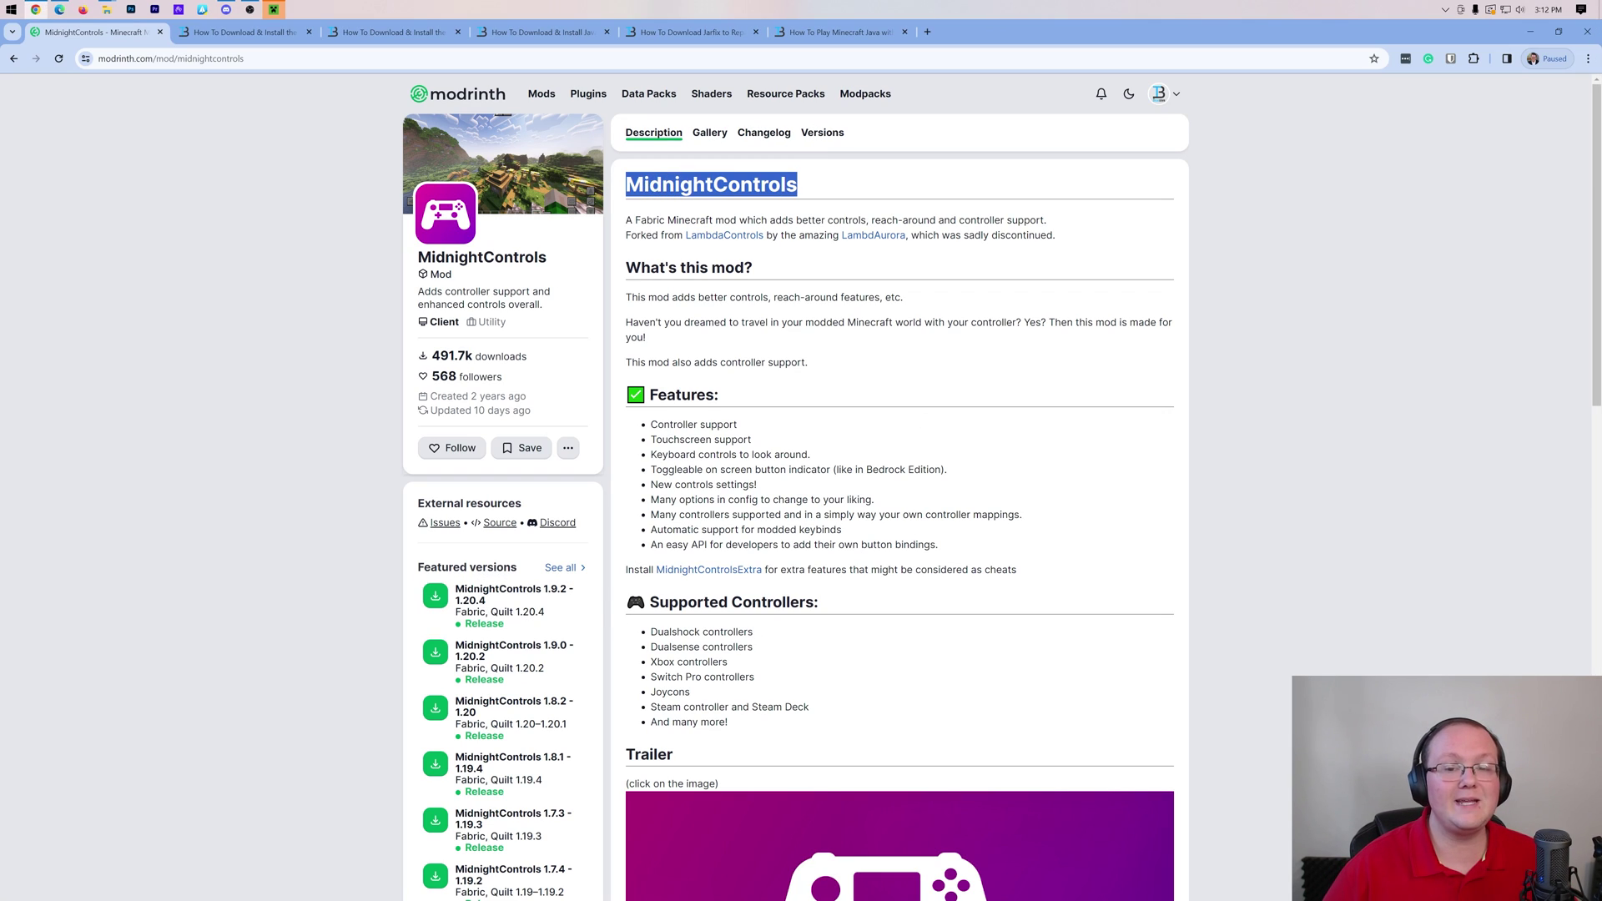
{"action": "scroll", "coordinate": [643, 283], "scroll_direction": "down", "scroll_amount": 2}
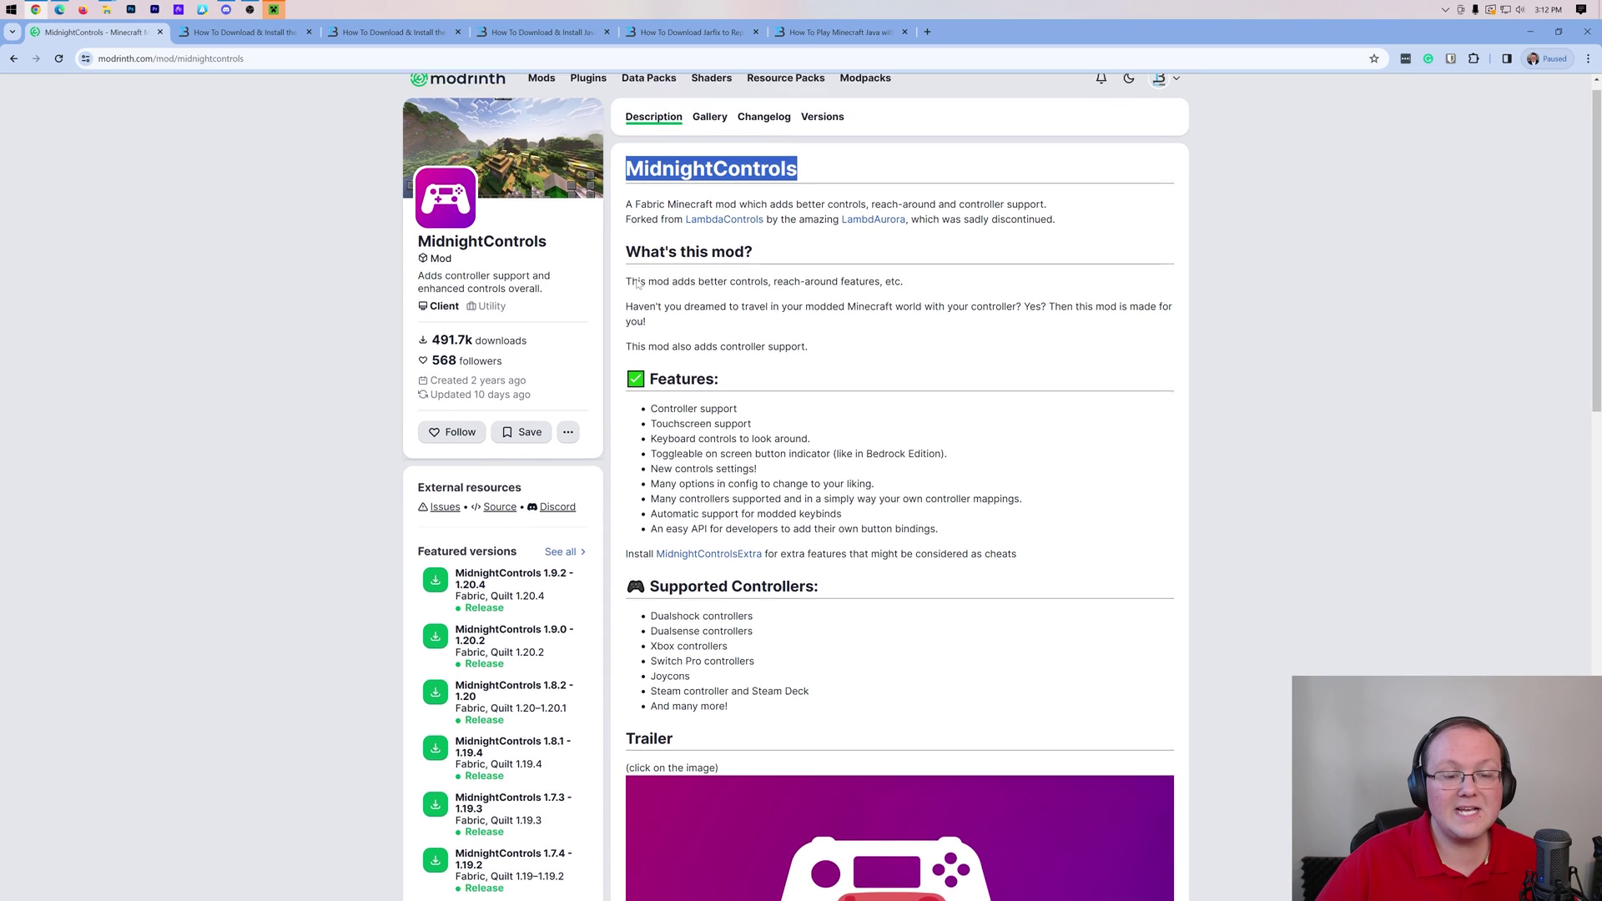
{"action": "scroll", "coordinate": [659, 279], "scroll_direction": "up", "scroll_amount": 2}
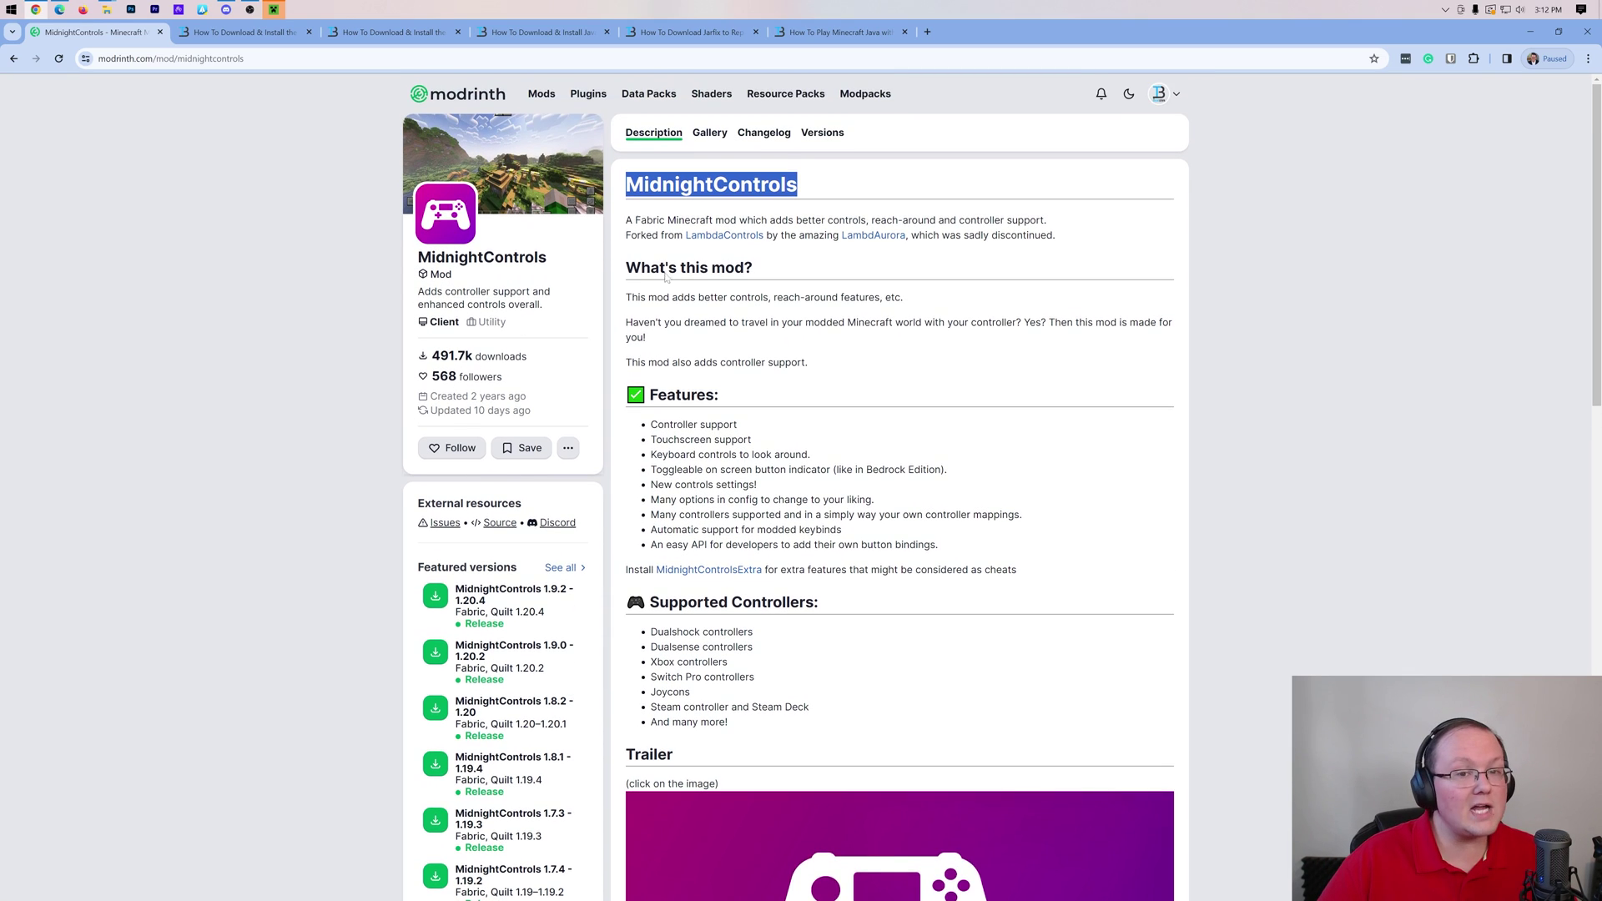
{"action": "left_click", "coordinate": [822, 134]}
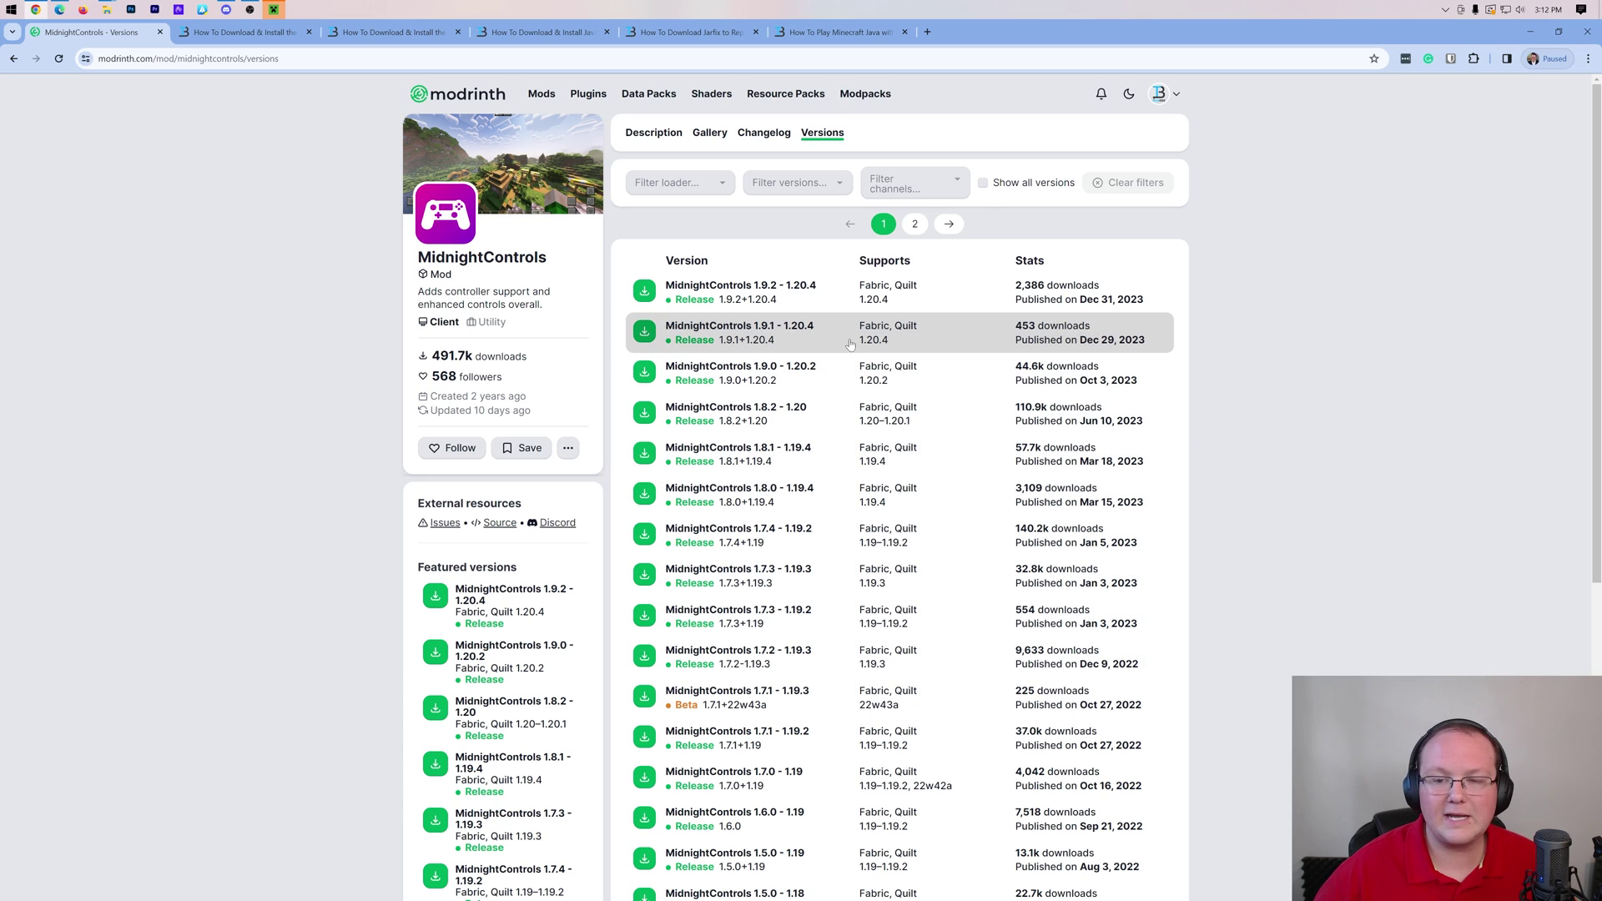
{"action": "left_click", "coordinate": [654, 133]}
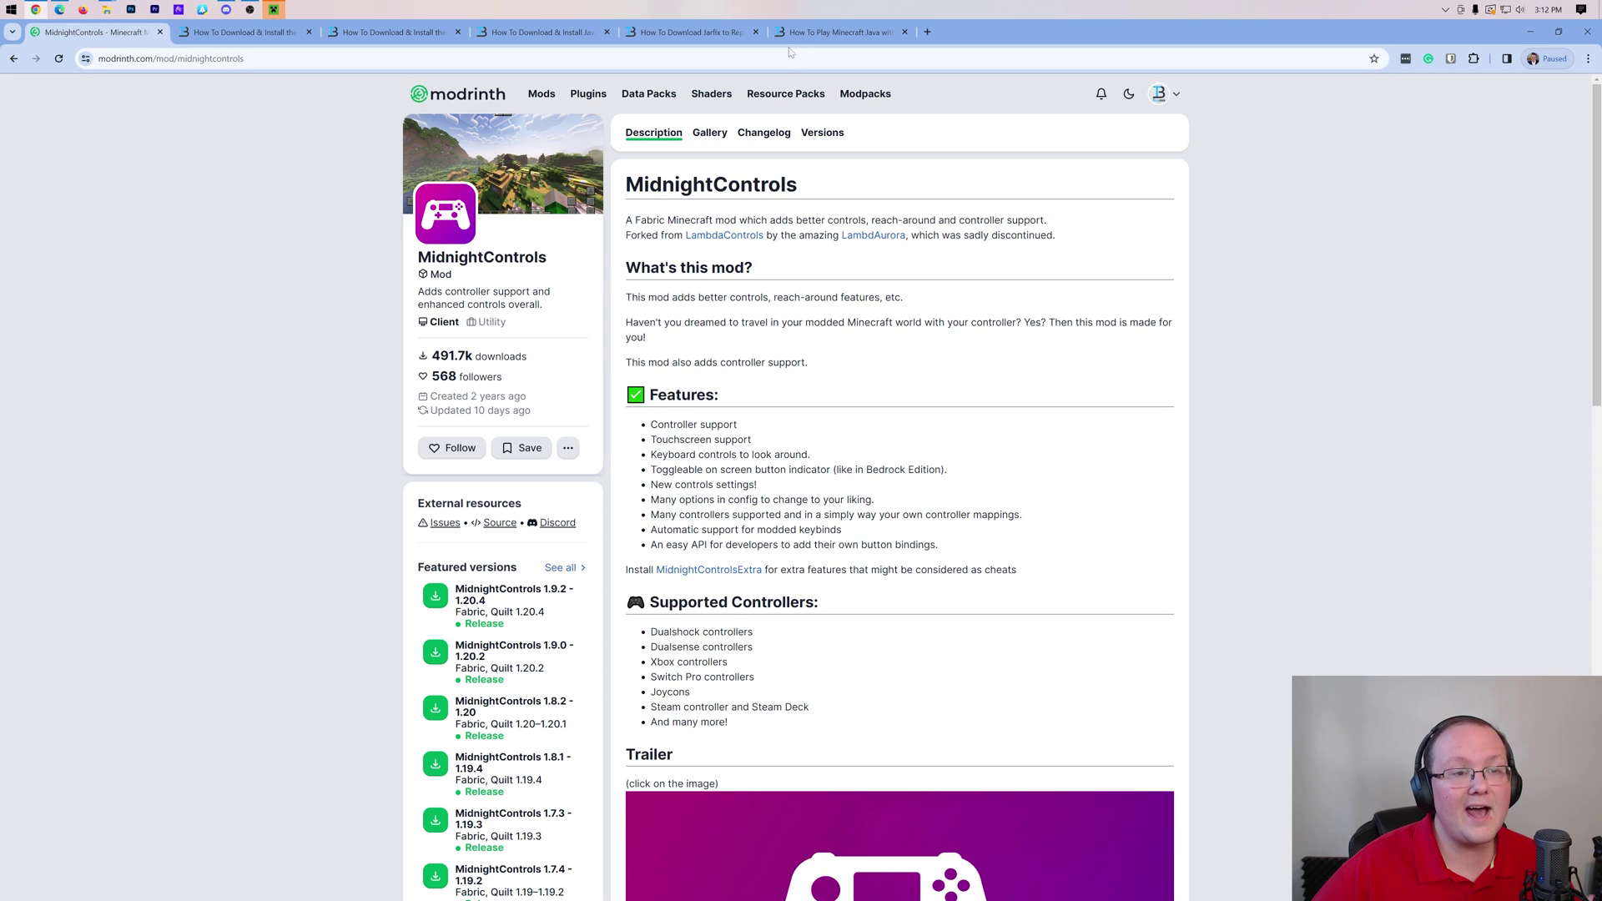
- Open the Controllable mod's CurseForge page from the download link in the Minecraft Java controller guide
{"action": "left_click", "coordinate": [834, 32]}
{"action": "scroll", "coordinate": [835, 478], "scroll_direction": "down", "scroll_amount": 6}
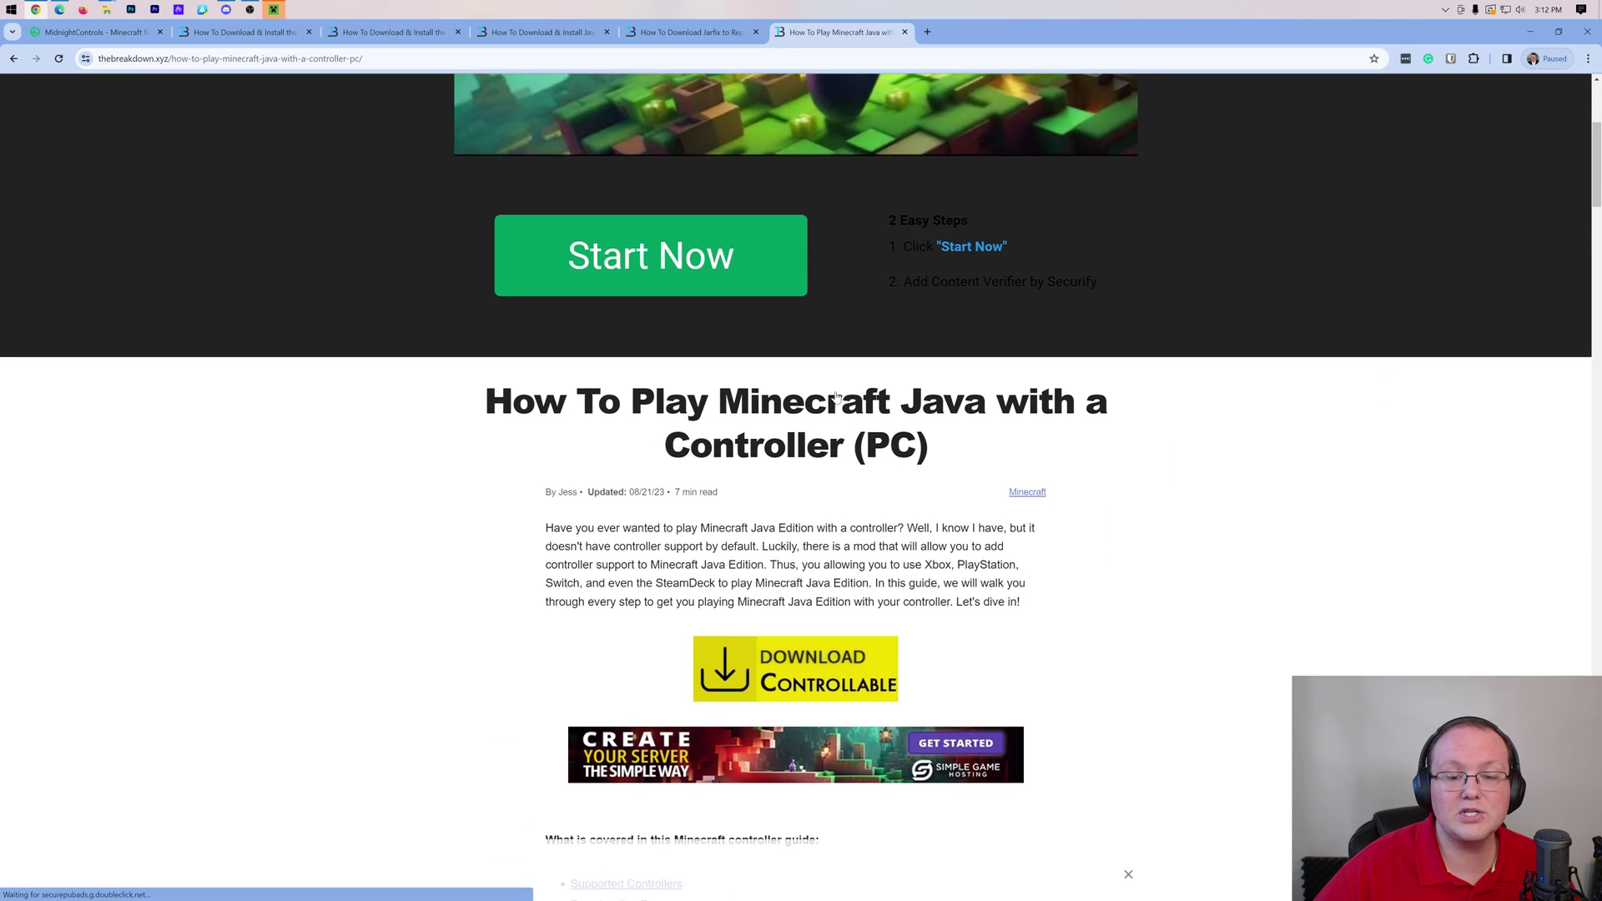
{"action": "left_click", "coordinate": [841, 477]}
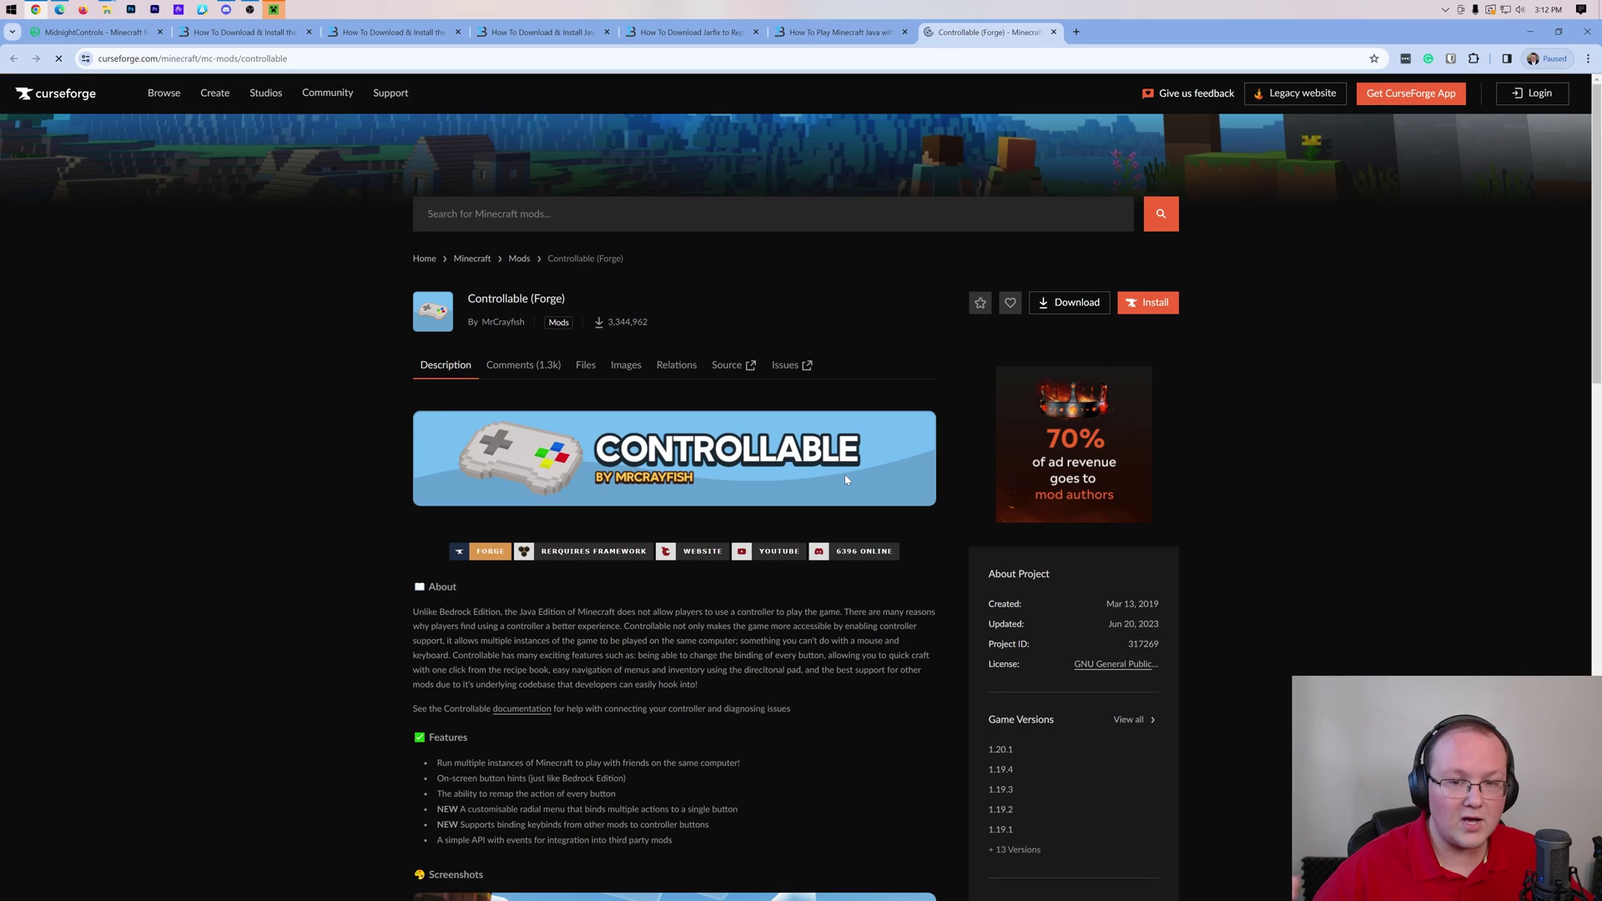
{"action": "left_click", "coordinate": [841, 32]}
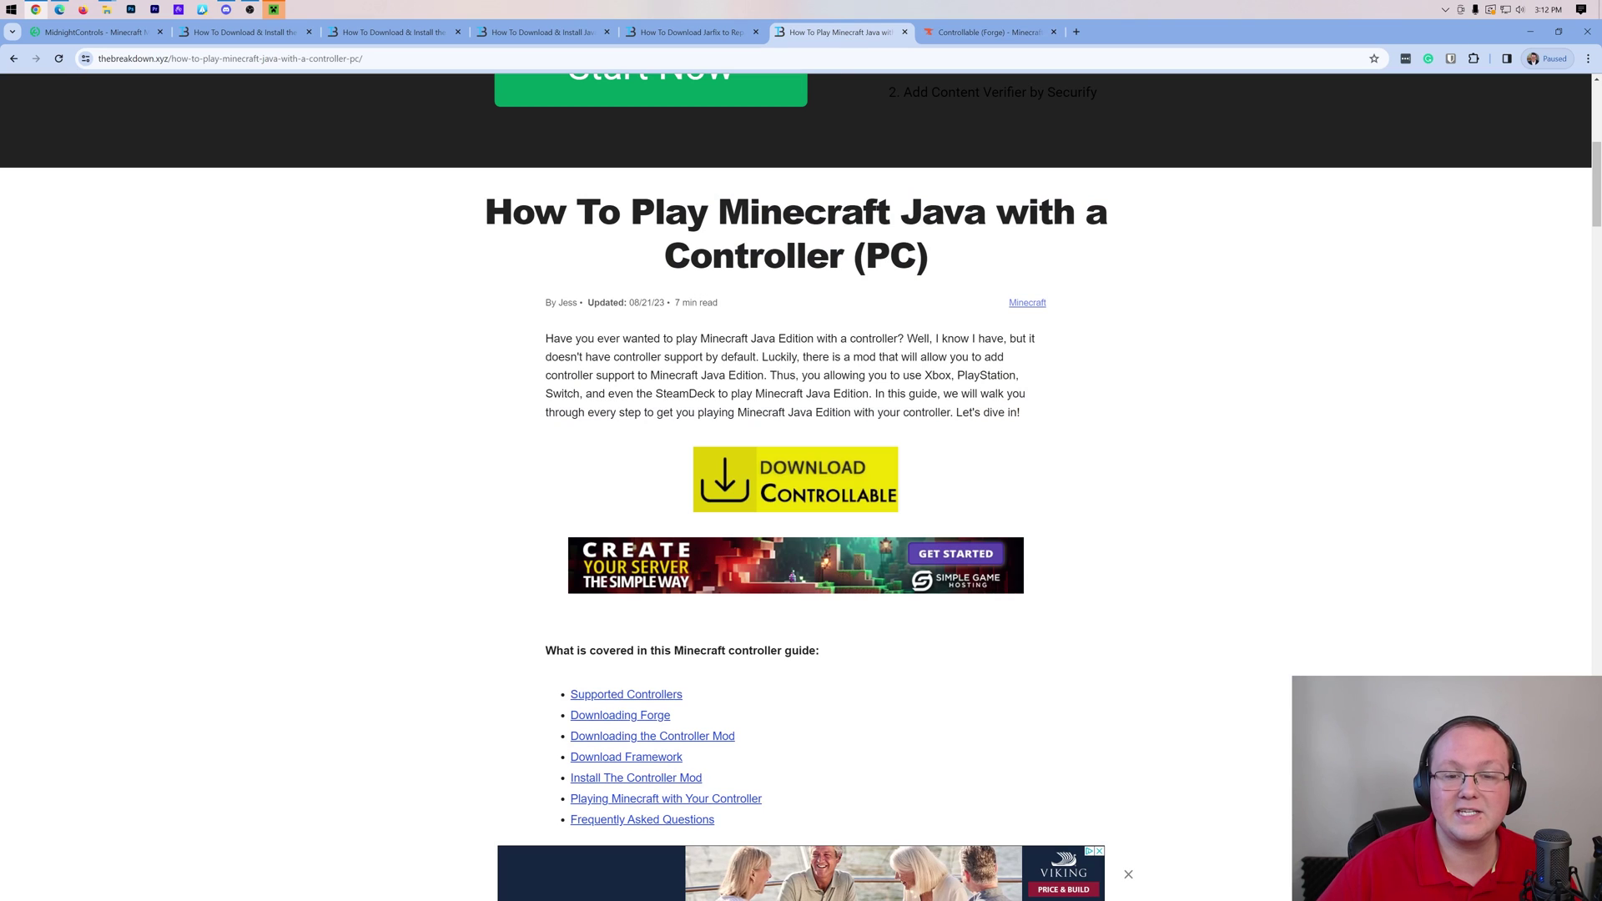
{"action": "scroll", "coordinate": [801, 451], "scroll_direction": "up", "scroll_amount": 3}
{"action": "left_click", "coordinate": [989, 31]}
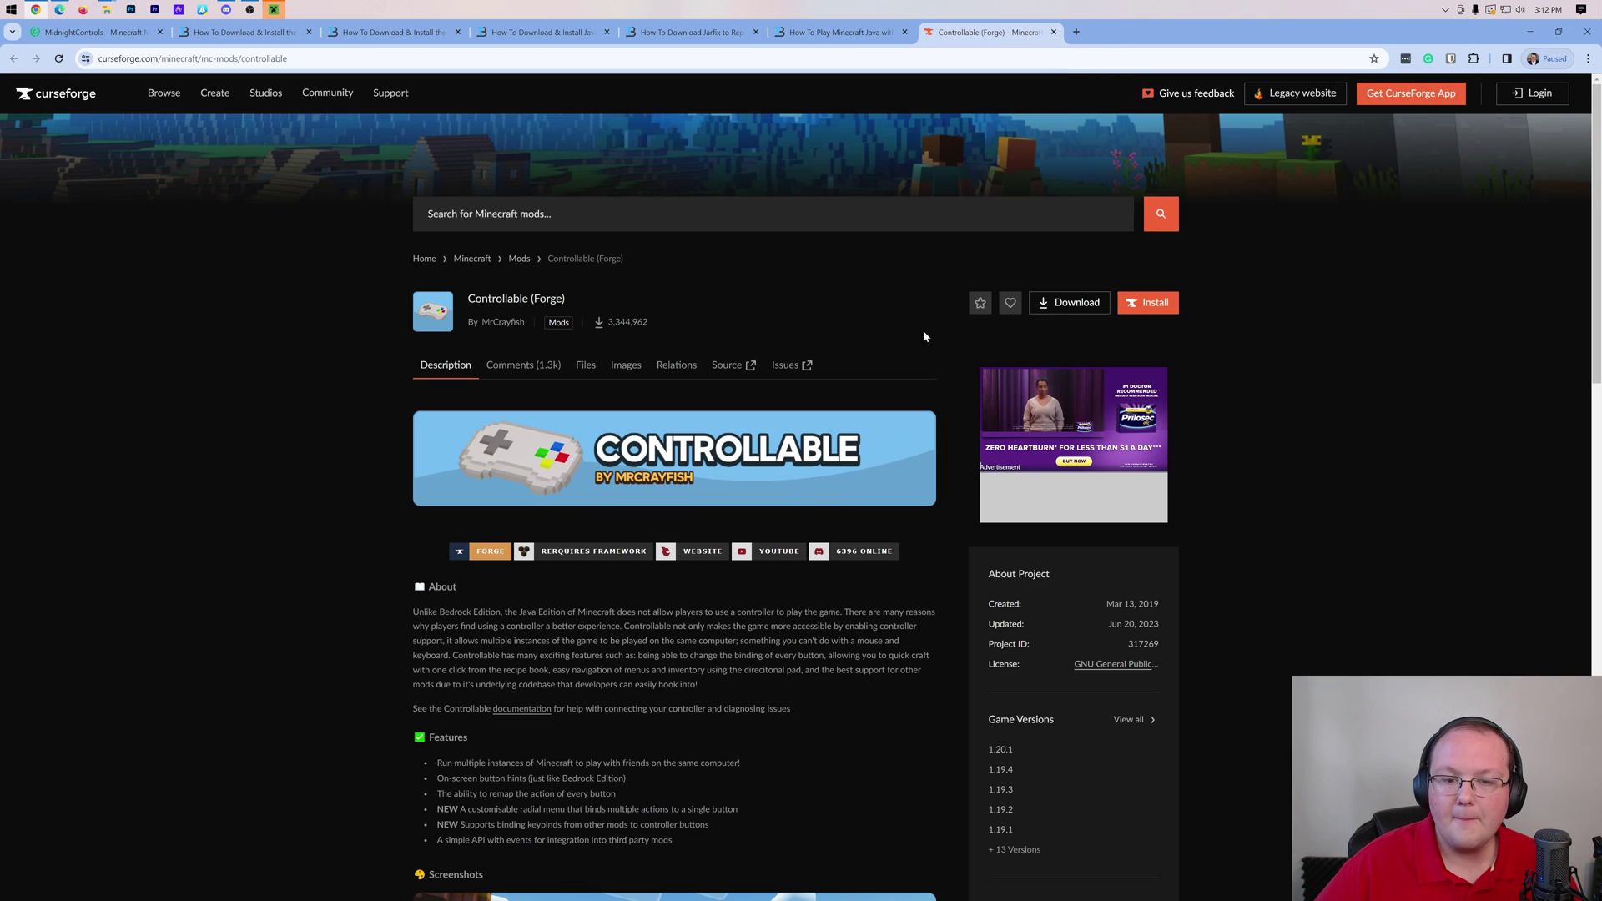
- Examine Controllable's features and supported game versions, close its page and return to MidnightControls
{"action": "scroll", "coordinate": [793, 503], "scroll_direction": "down", "scroll_amount": 3}
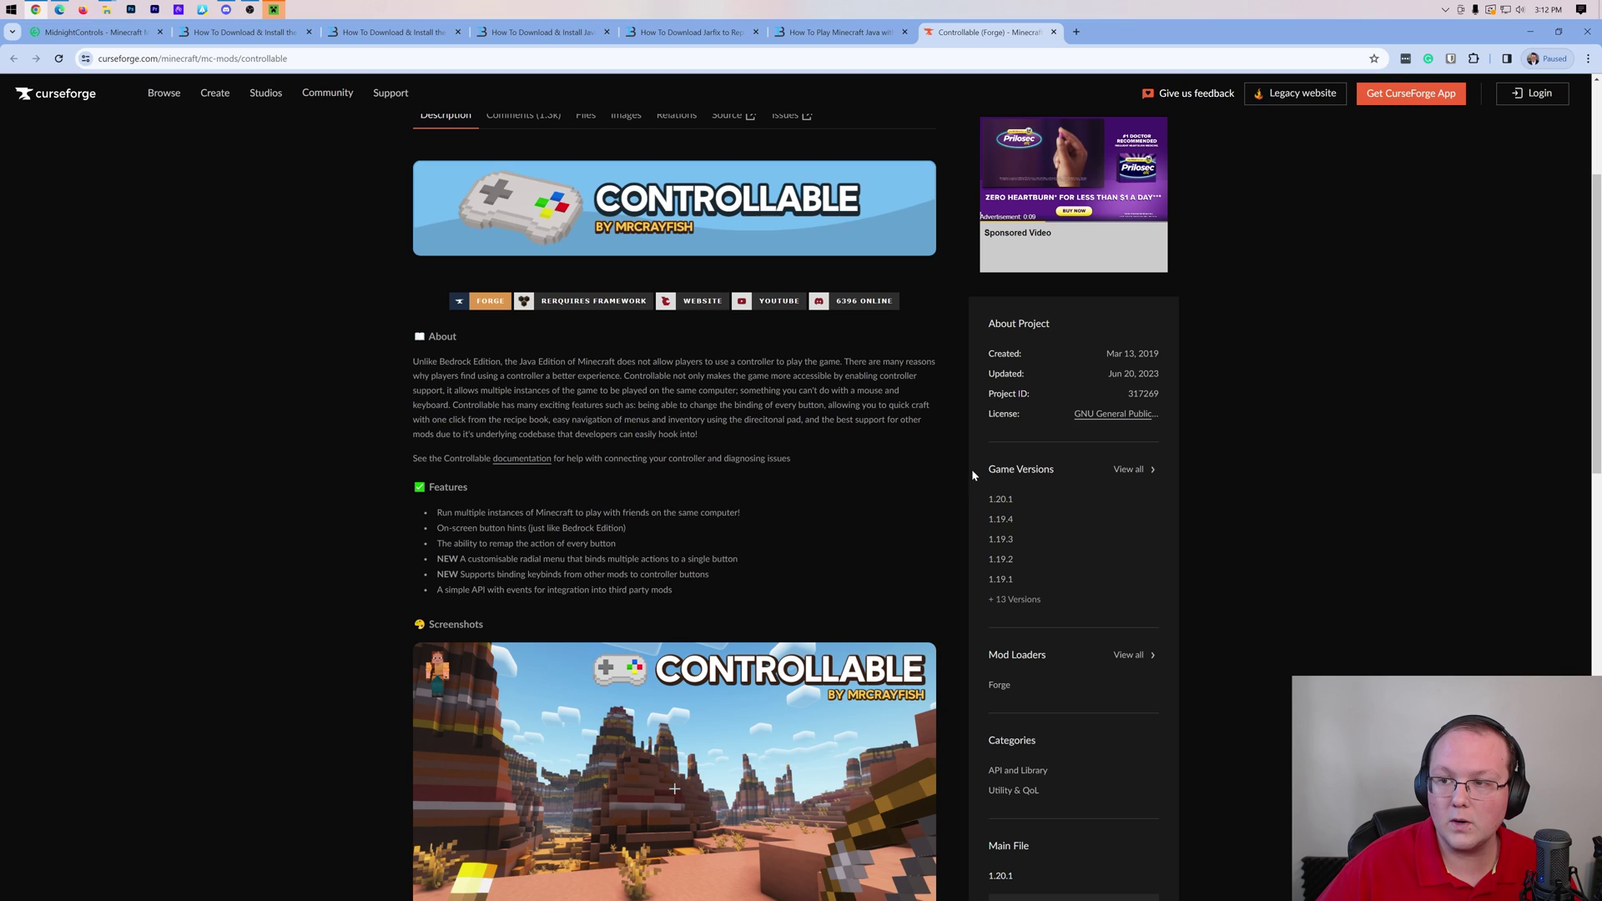
{"action": "triple_click", "coordinate": [1106, 375]}
{"action": "left_click", "coordinate": [1104, 378]}
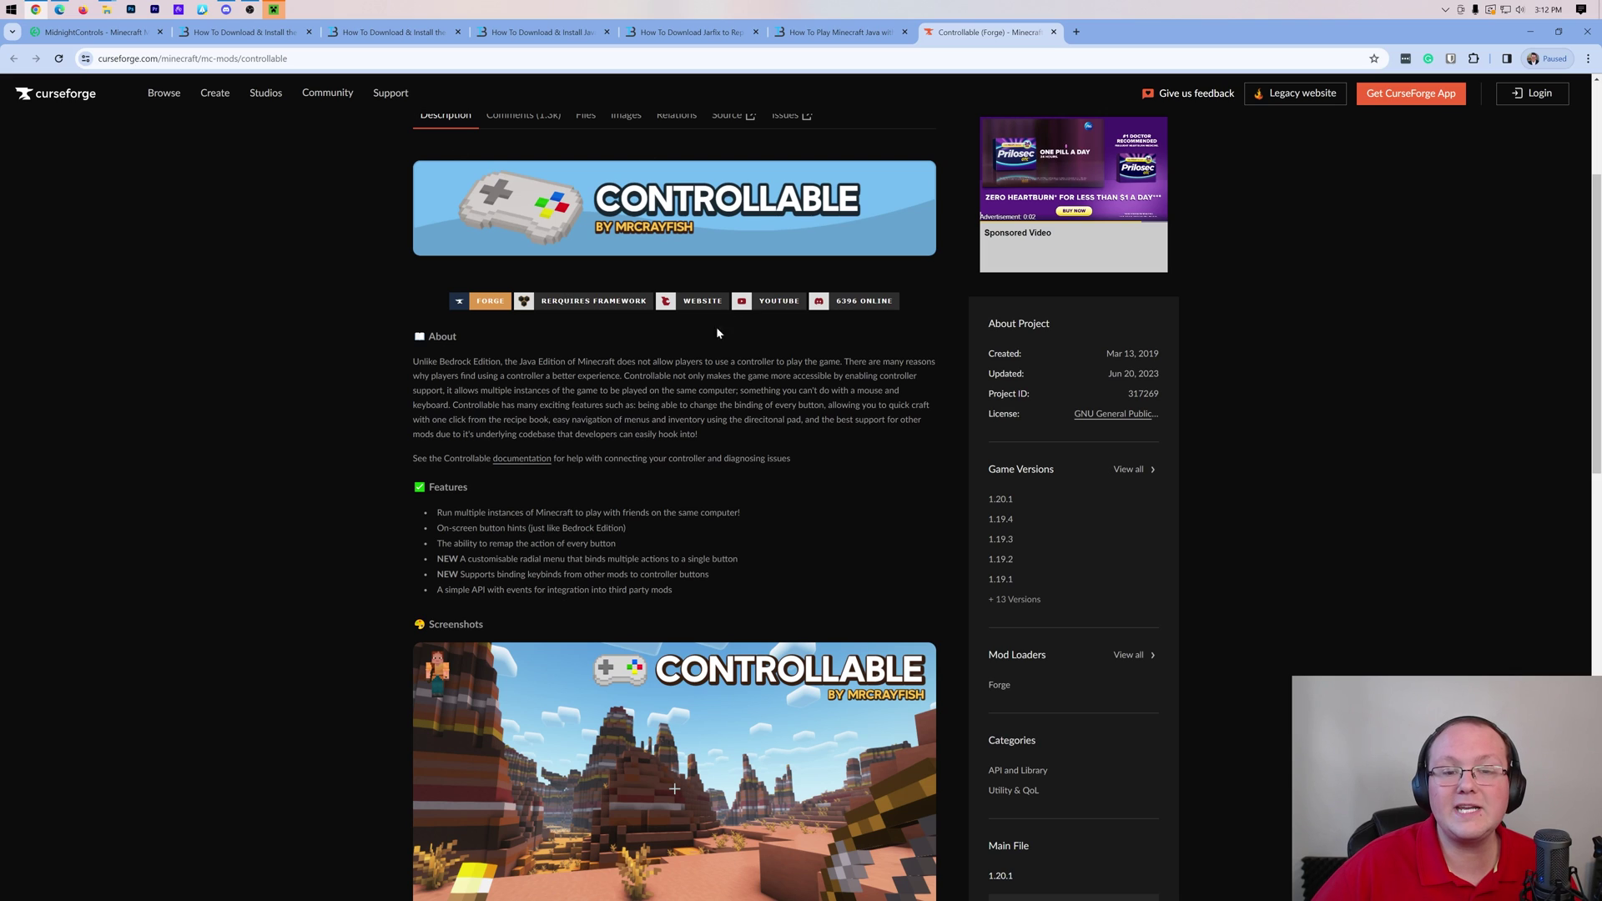
{"action": "scroll", "coordinate": [659, 409], "scroll_direction": "up", "scroll_amount": 3}
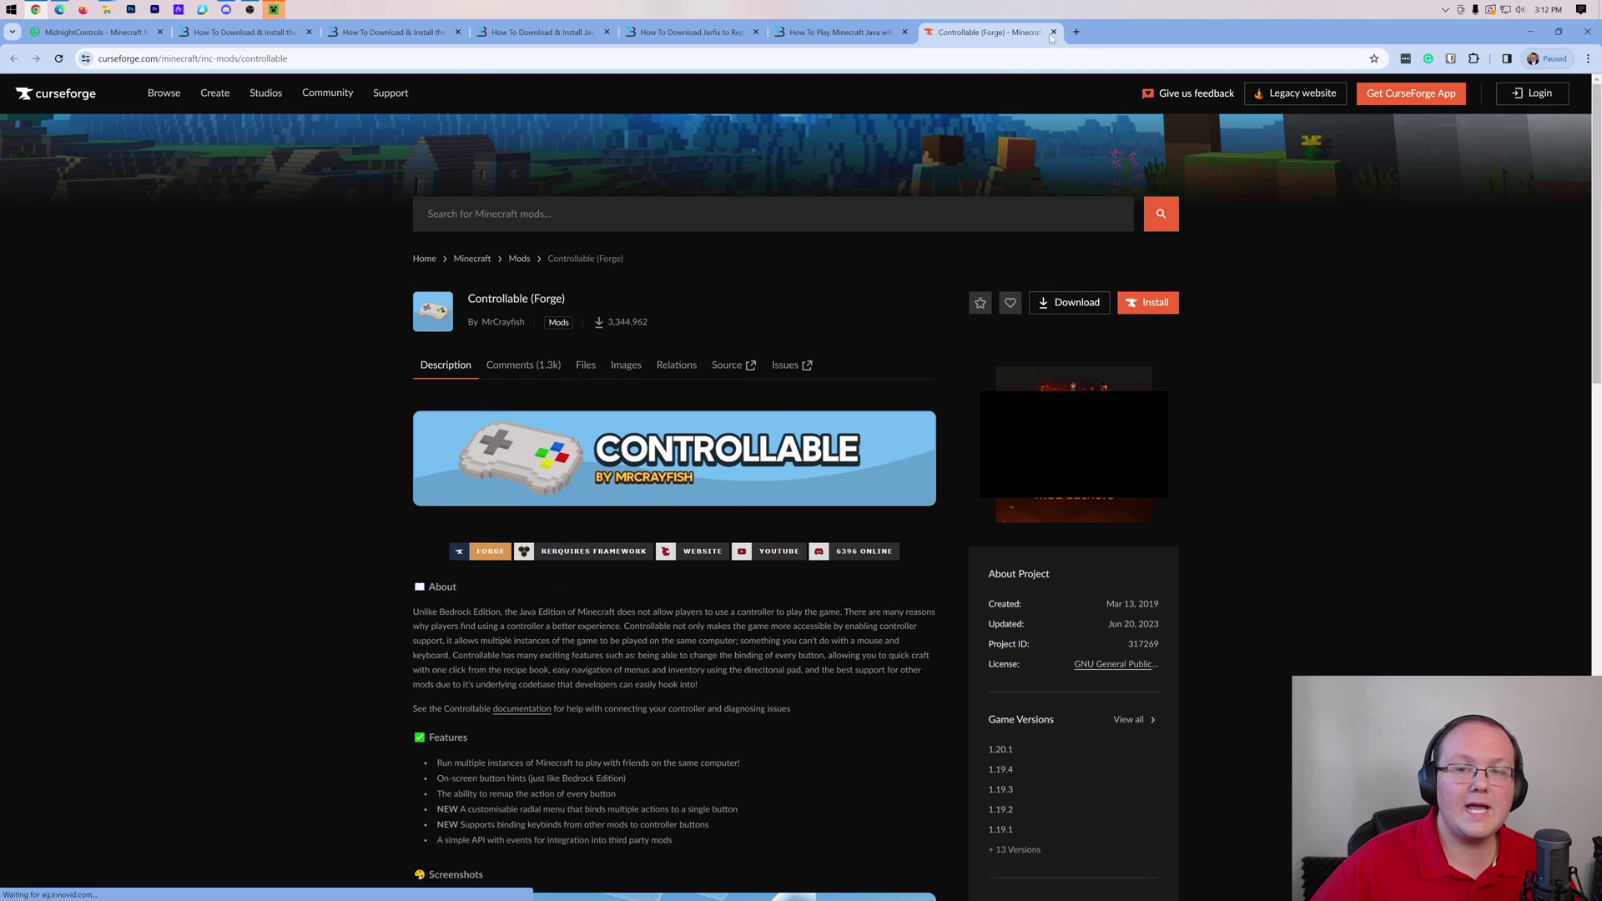
{"action": "key", "text": "ctrl+w"}
{"action": "key", "text": "ctrl+1"}
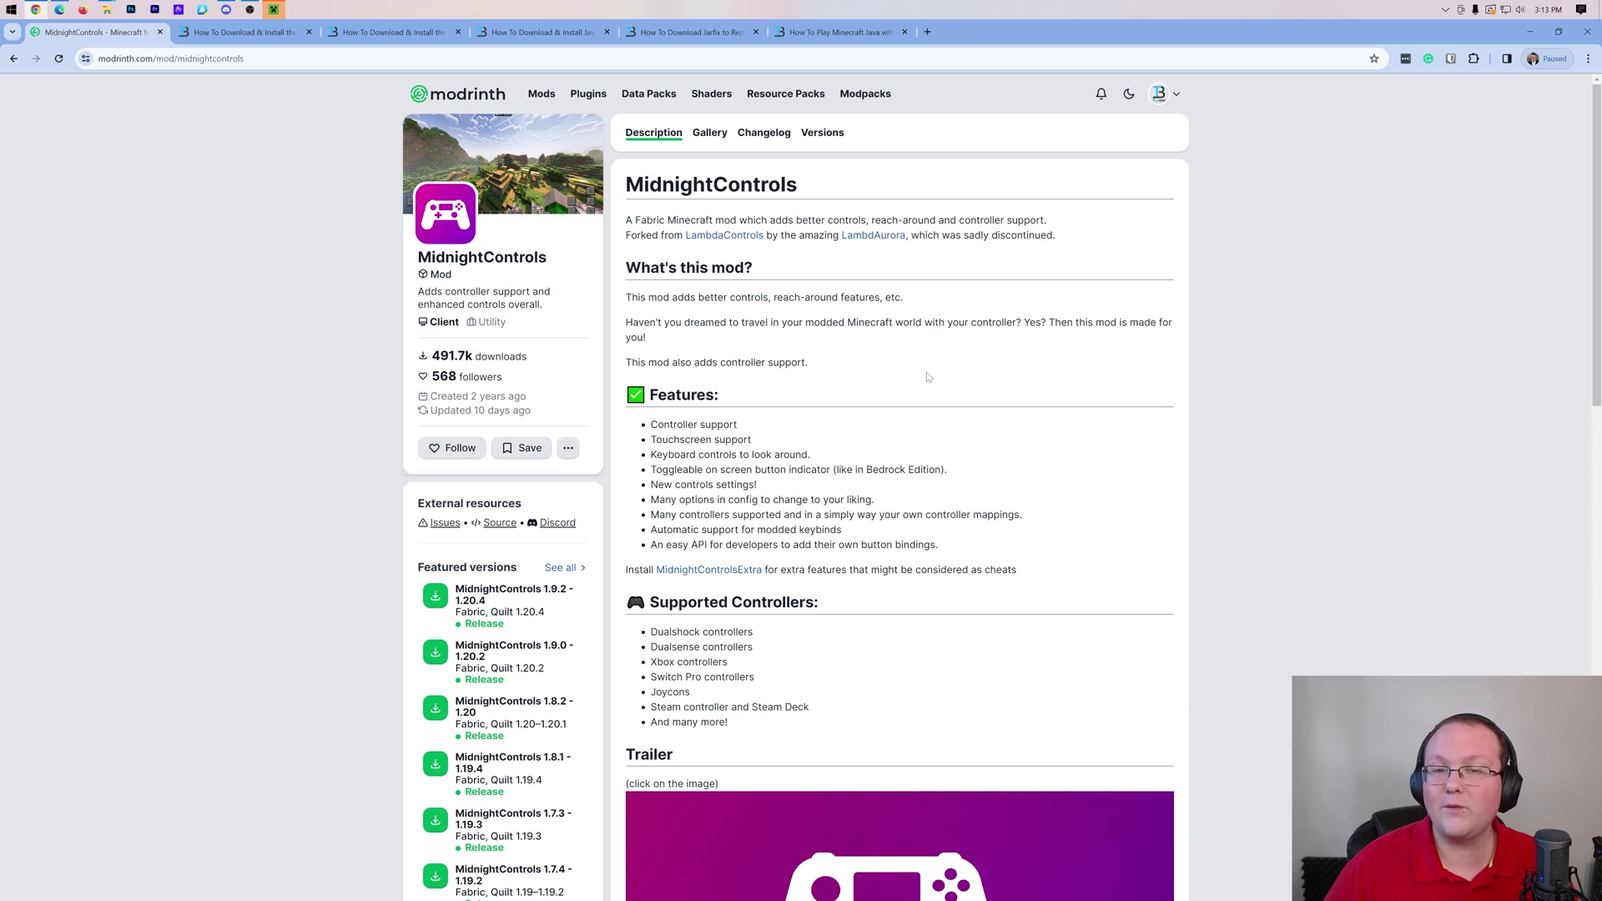
{"action": "key", "text": "ctrl+shift+t"}
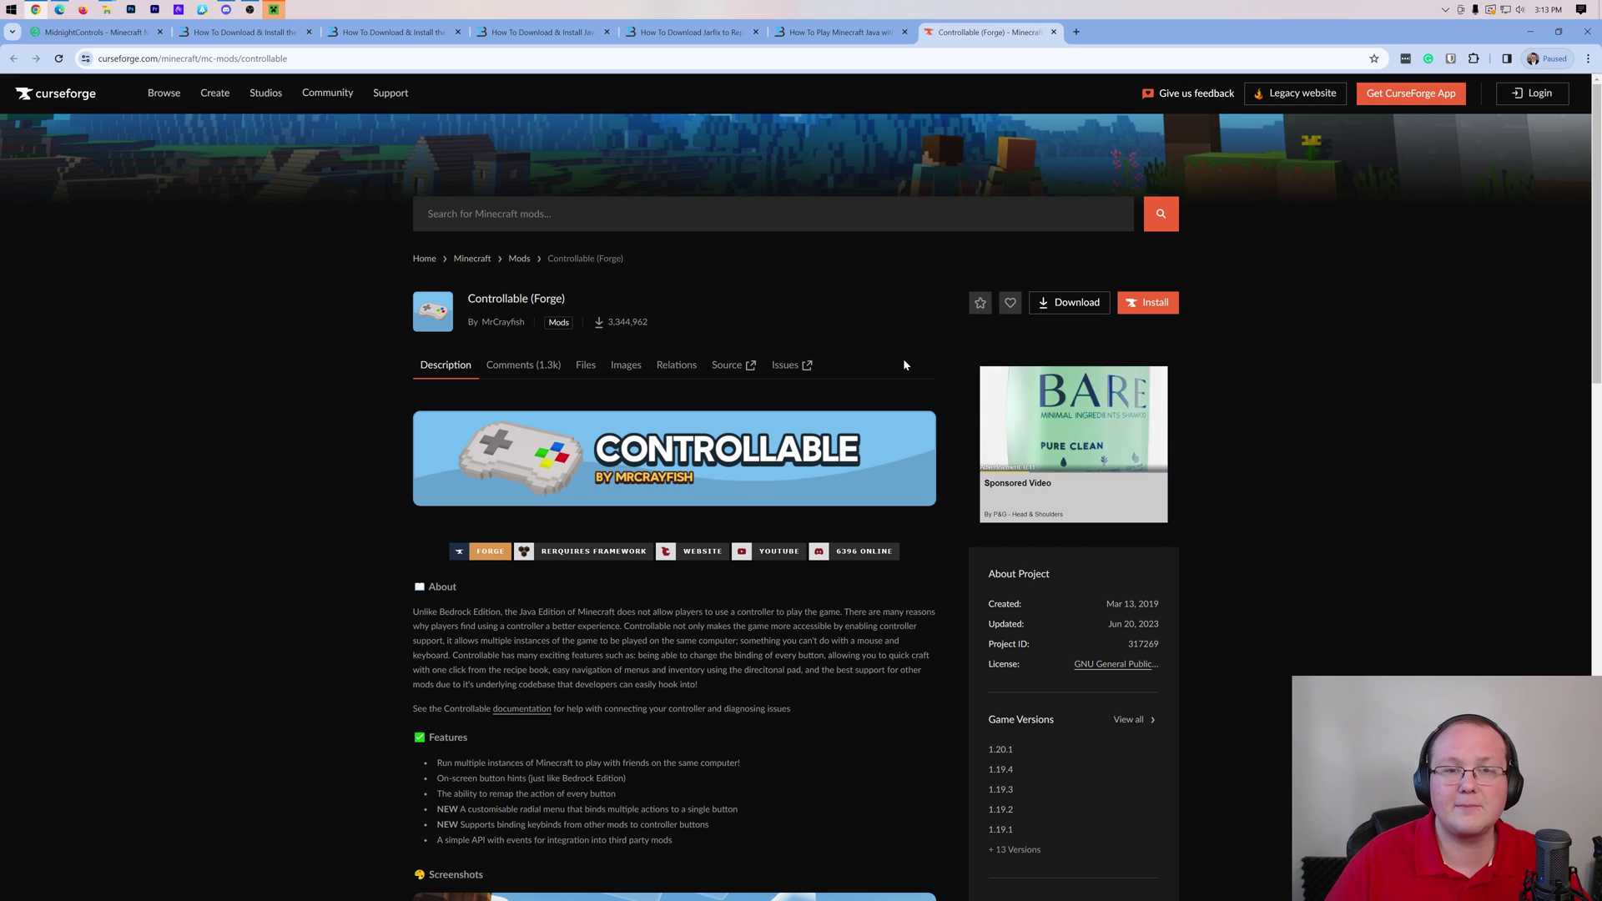
{"action": "key", "text": "ctrl+w"}
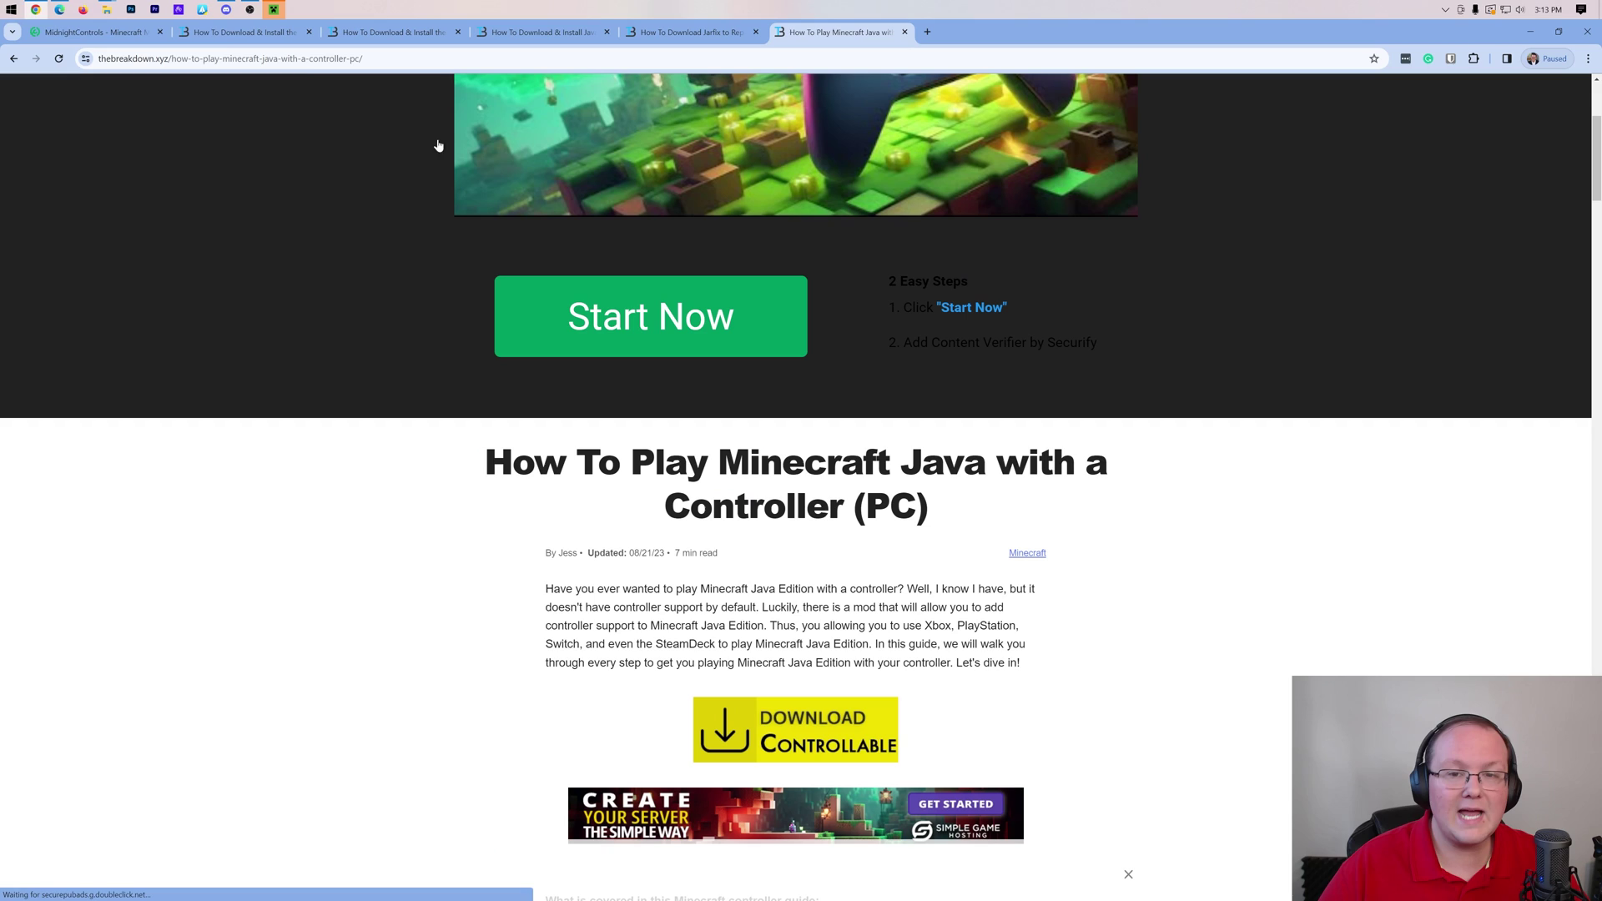
{"action": "key", "text": "ctrl+1"}
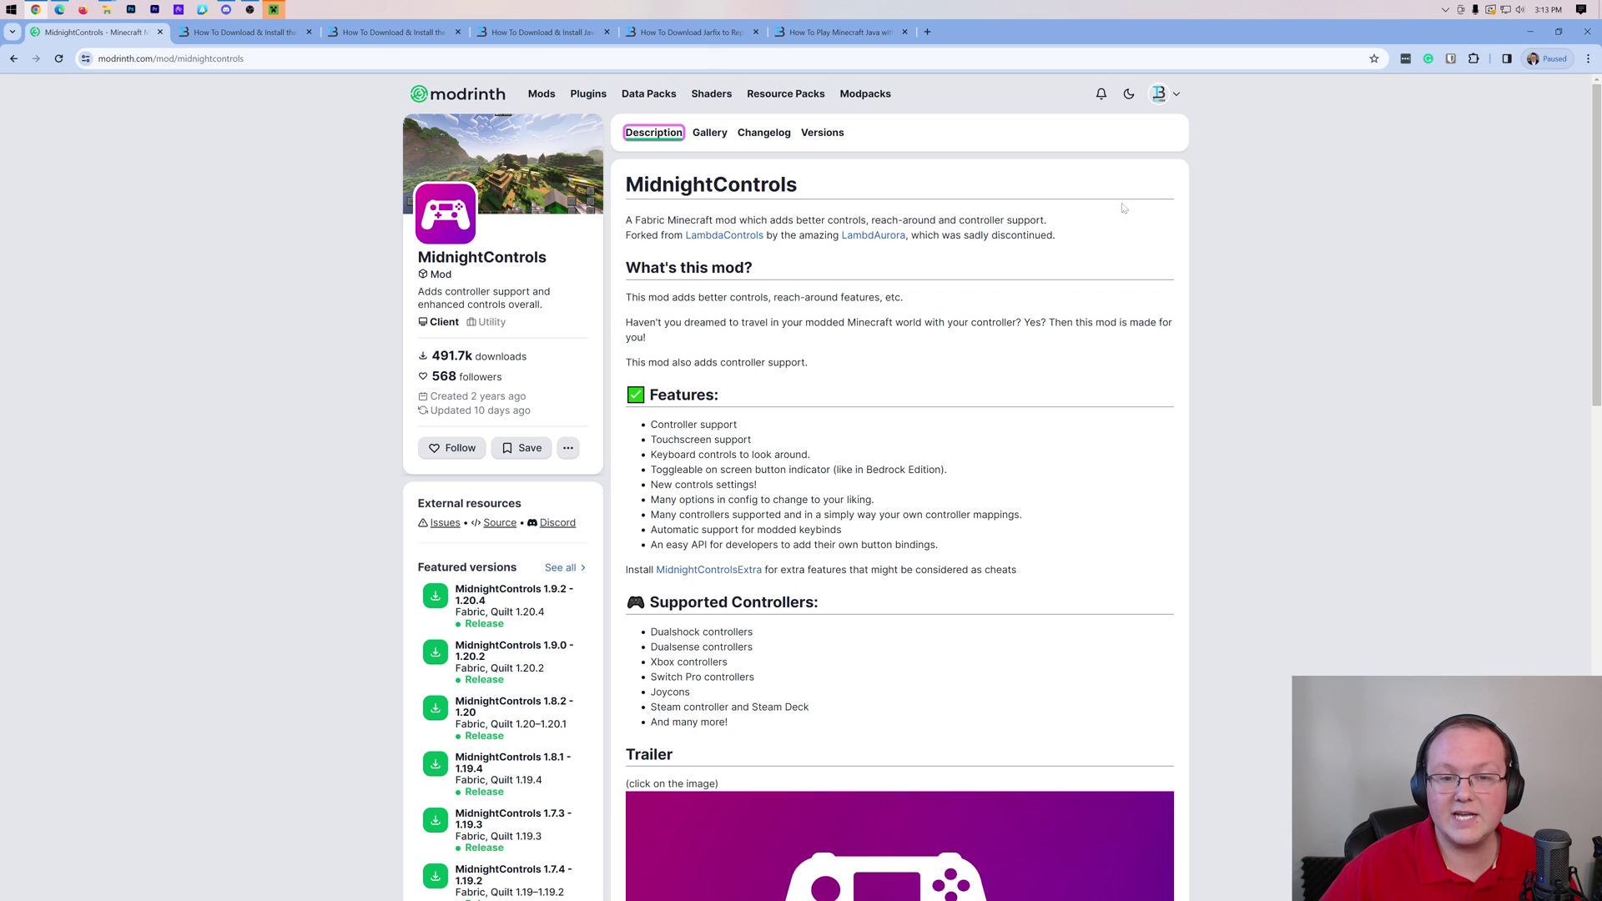
- Browse the MidnightControls versions and download release 1.9.2 for Minecraft 1.20.4
{"action": "left_click", "coordinate": [1164, 210]}
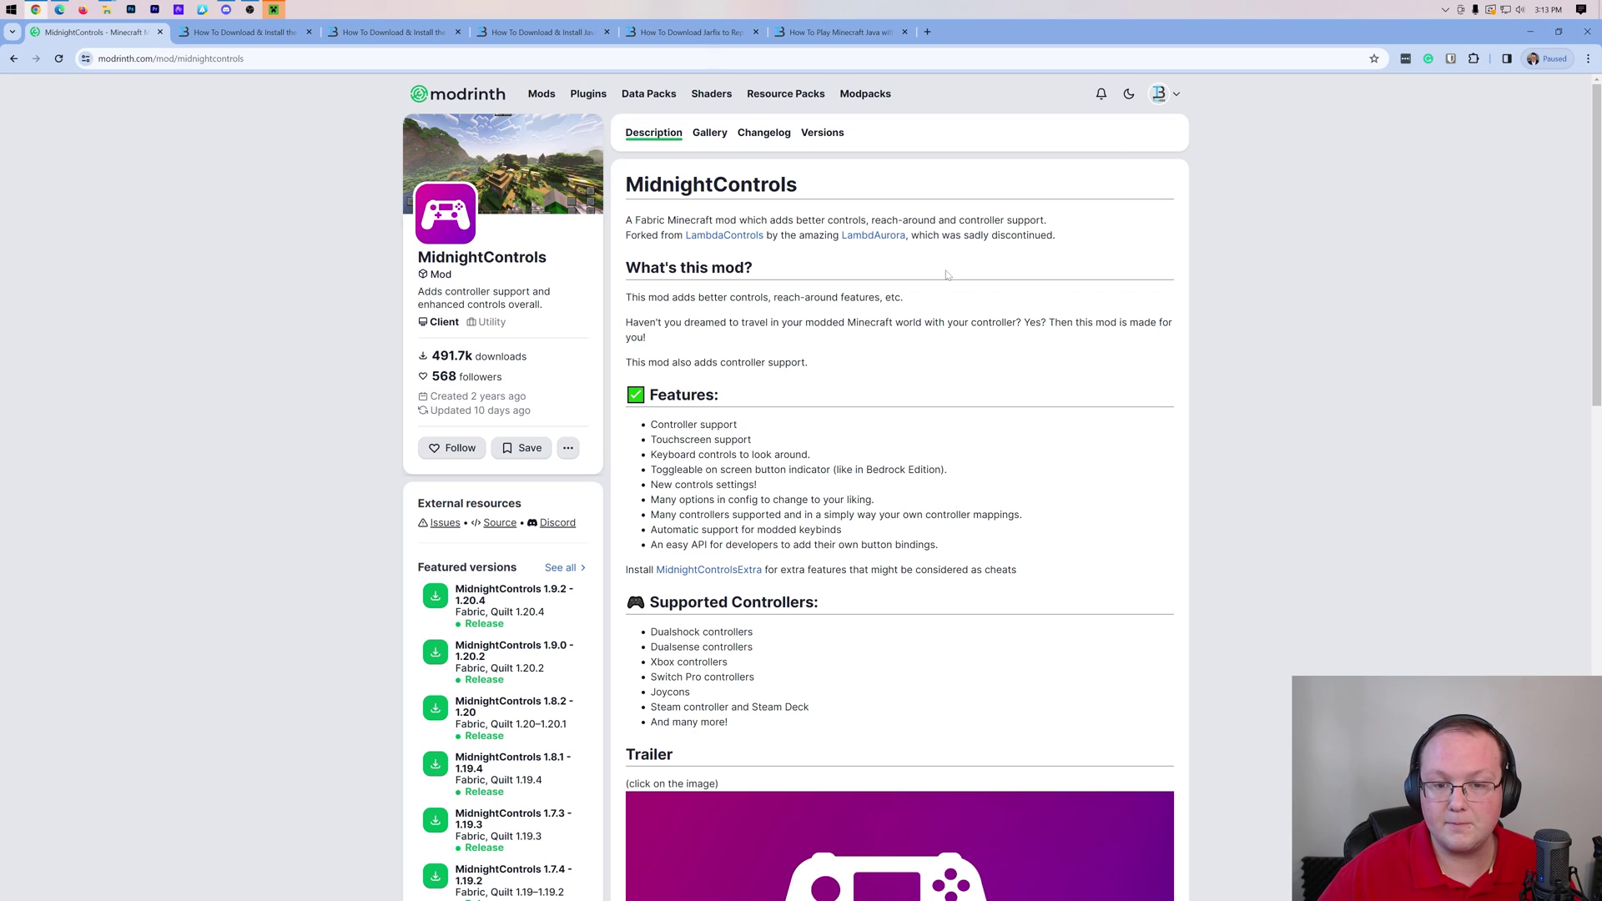
{"action": "left_click", "coordinate": [823, 133]}
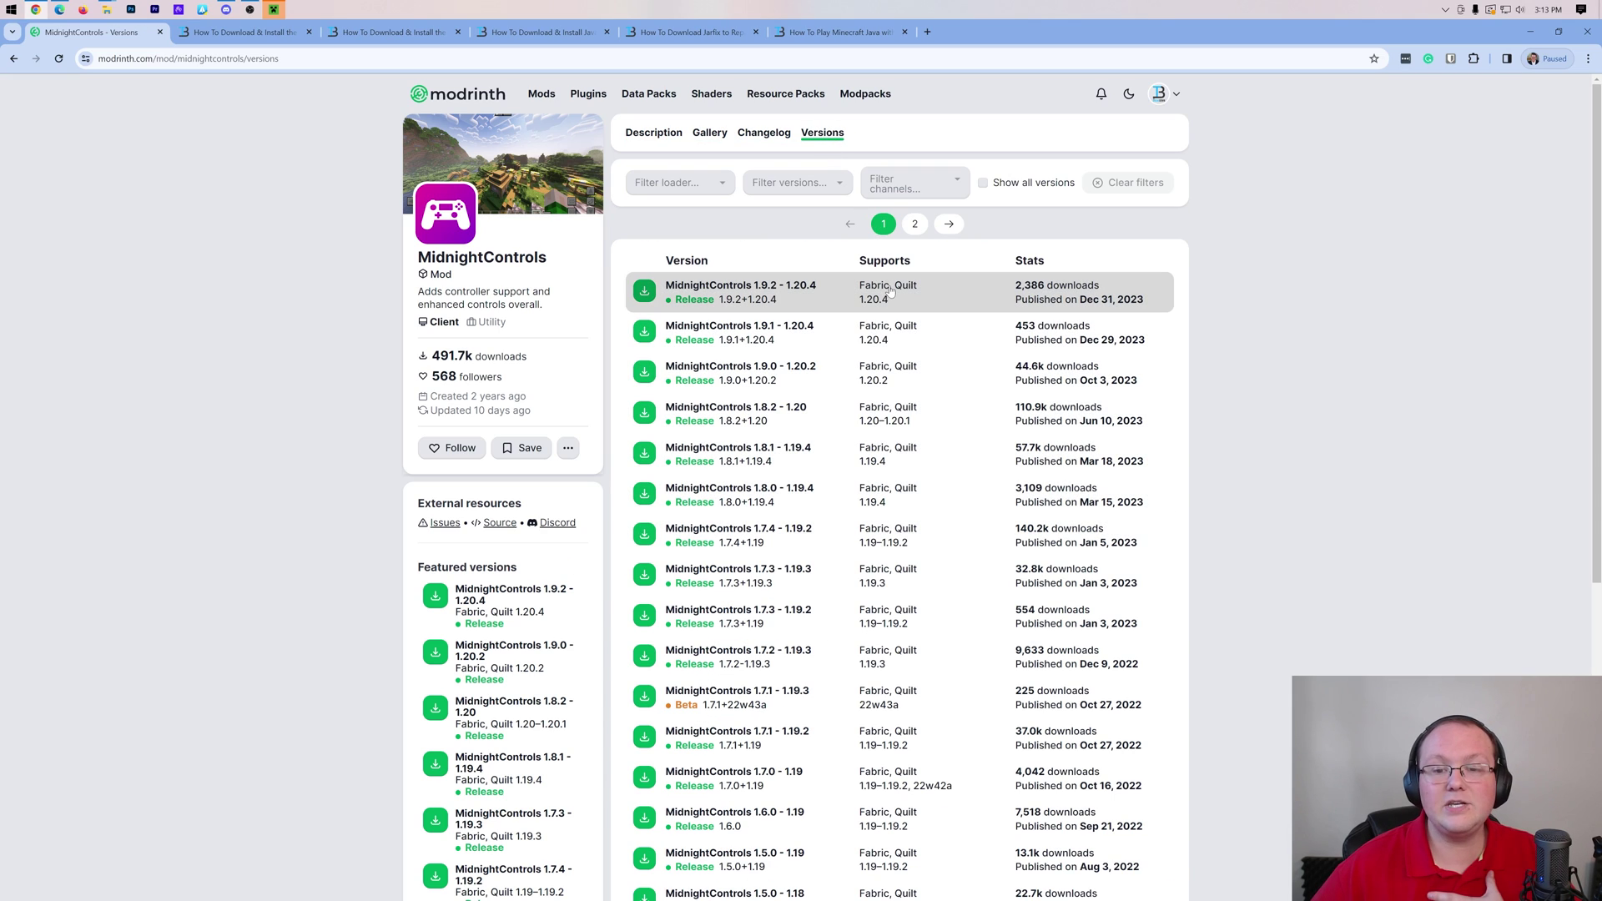
{"action": "scroll", "coordinate": [890, 294], "scroll_direction": "down", "scroll_amount": 10}
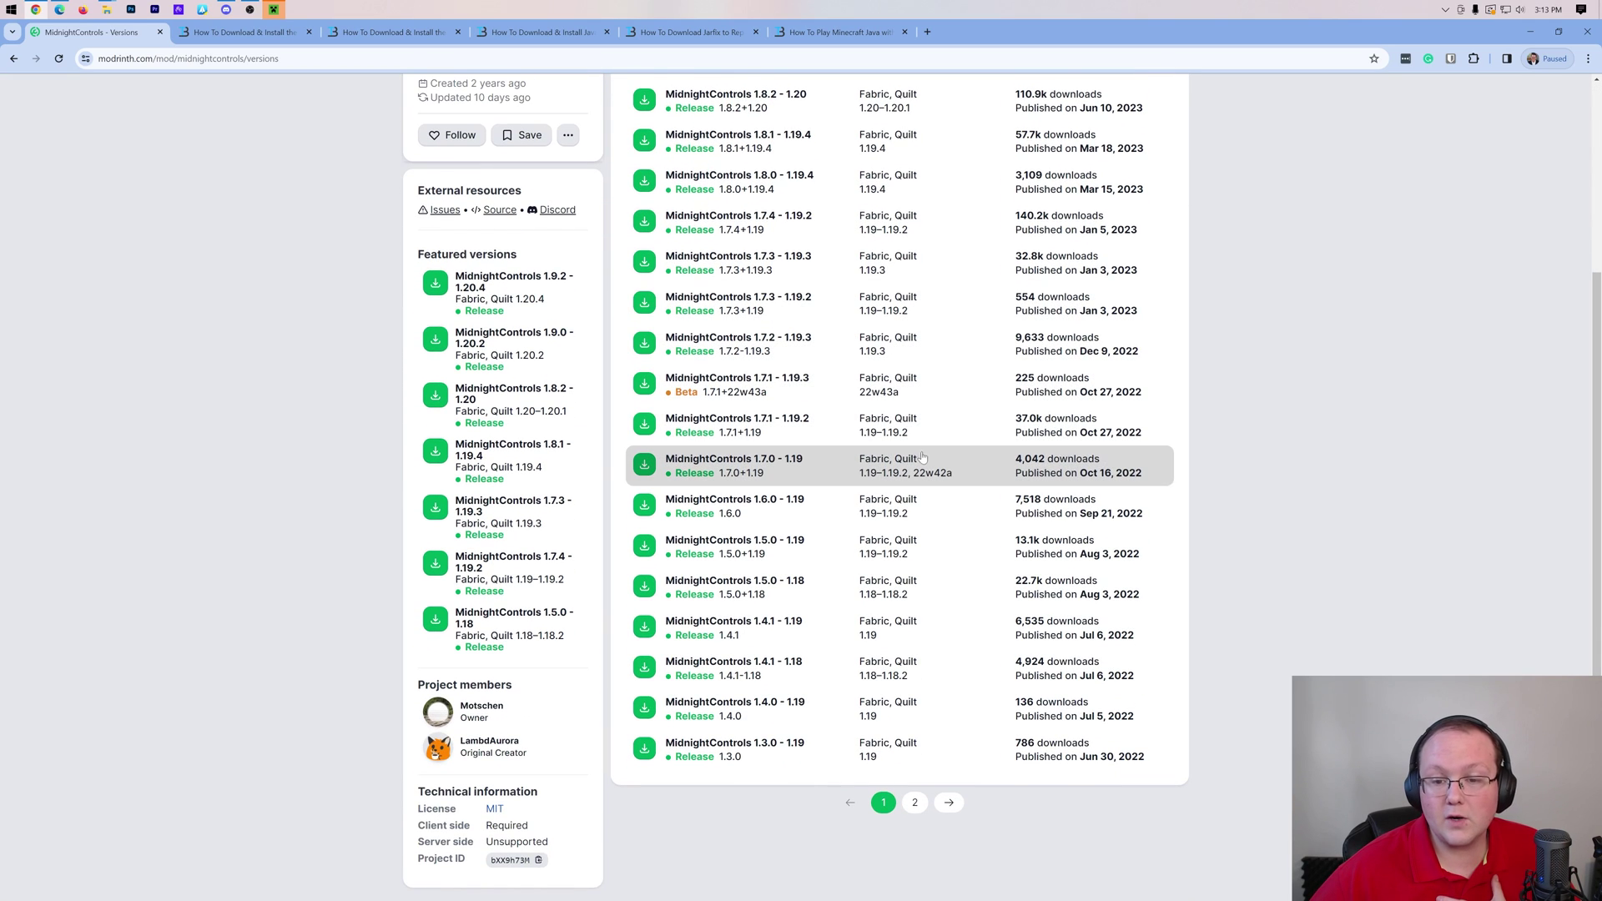
{"action": "scroll", "coordinate": [918, 459], "scroll_direction": "up", "scroll_amount": 10}
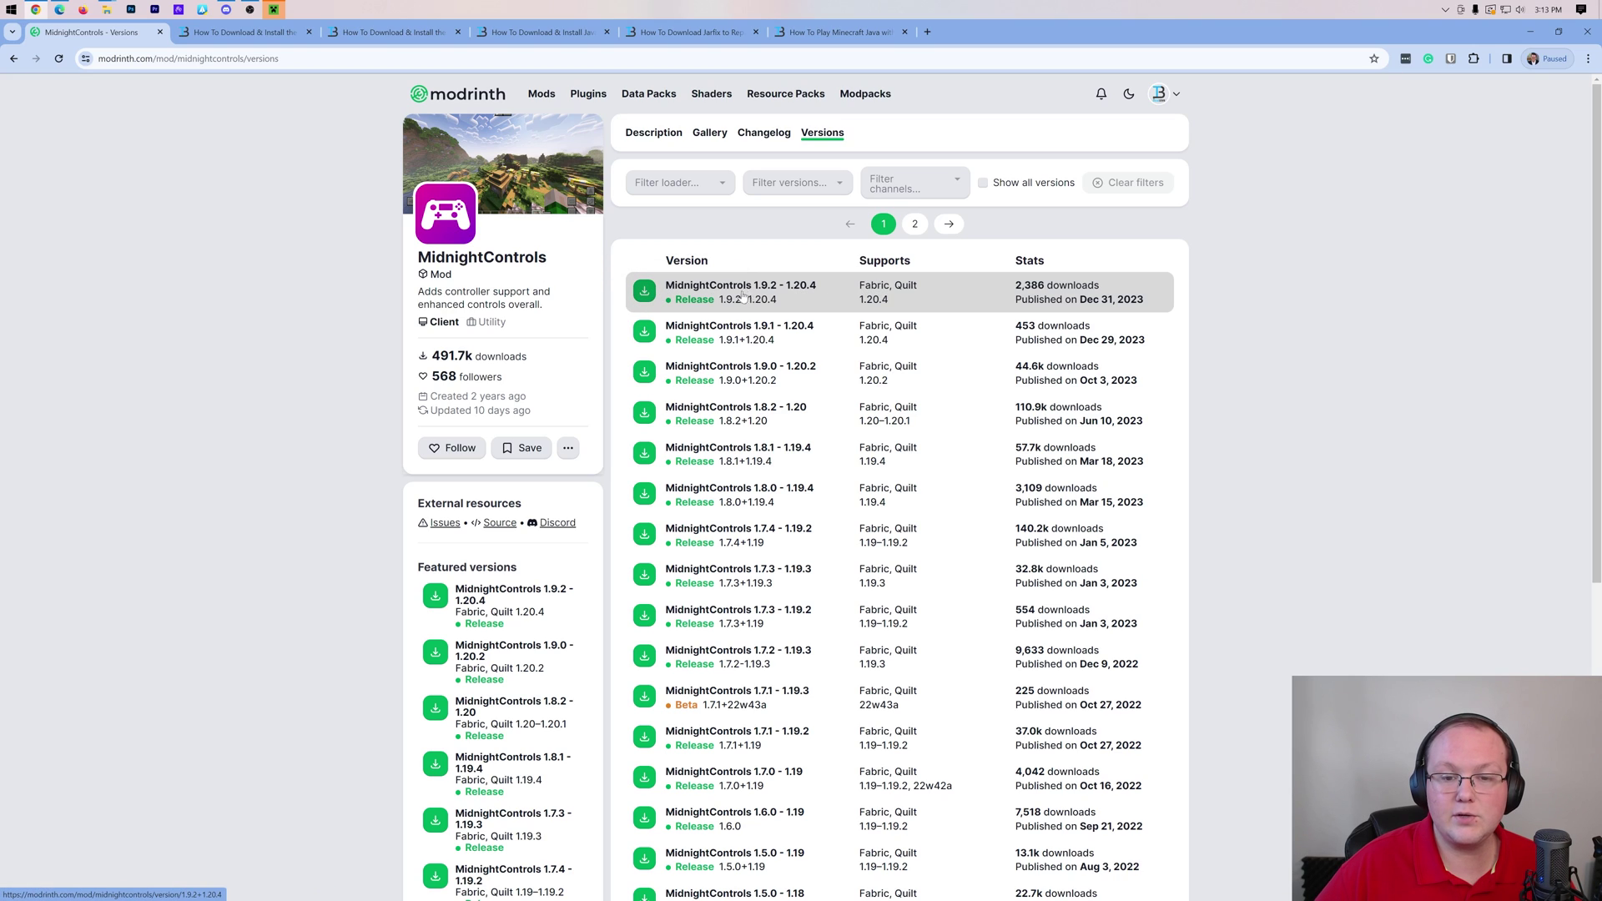
{"action": "left_click", "coordinate": [644, 290]}
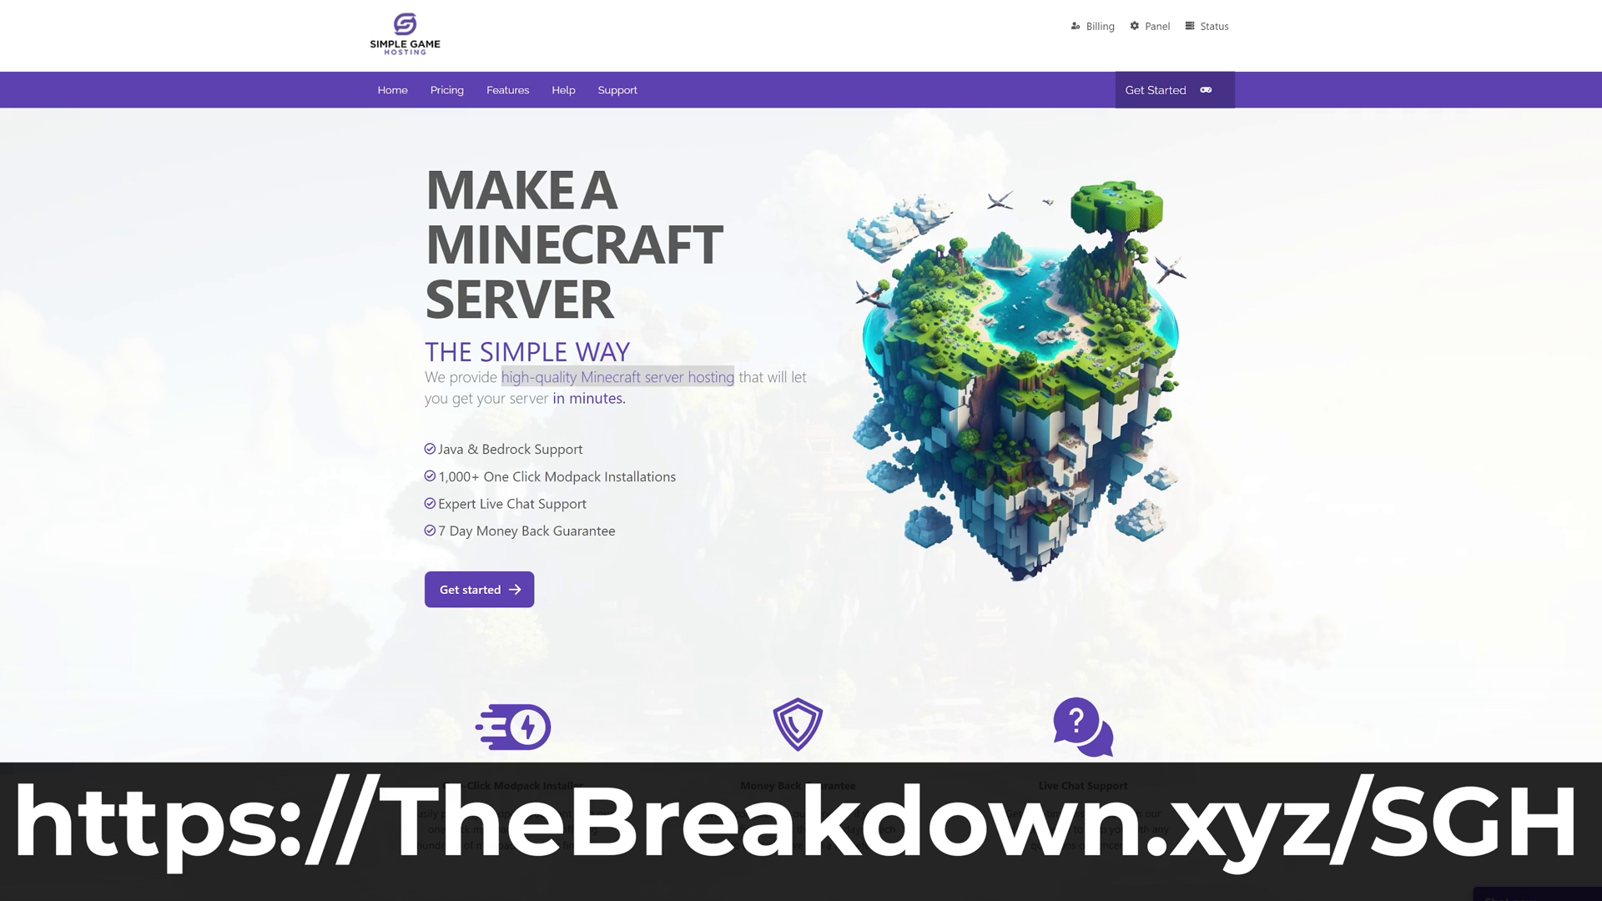
- Browse Simple Game Hosting's features, modpack installer and help center, entering Pixelmon in the modpack search
{"action": "scroll", "coordinate": [590, 508], "scroll_direction": "down", "scroll_amount": 4}
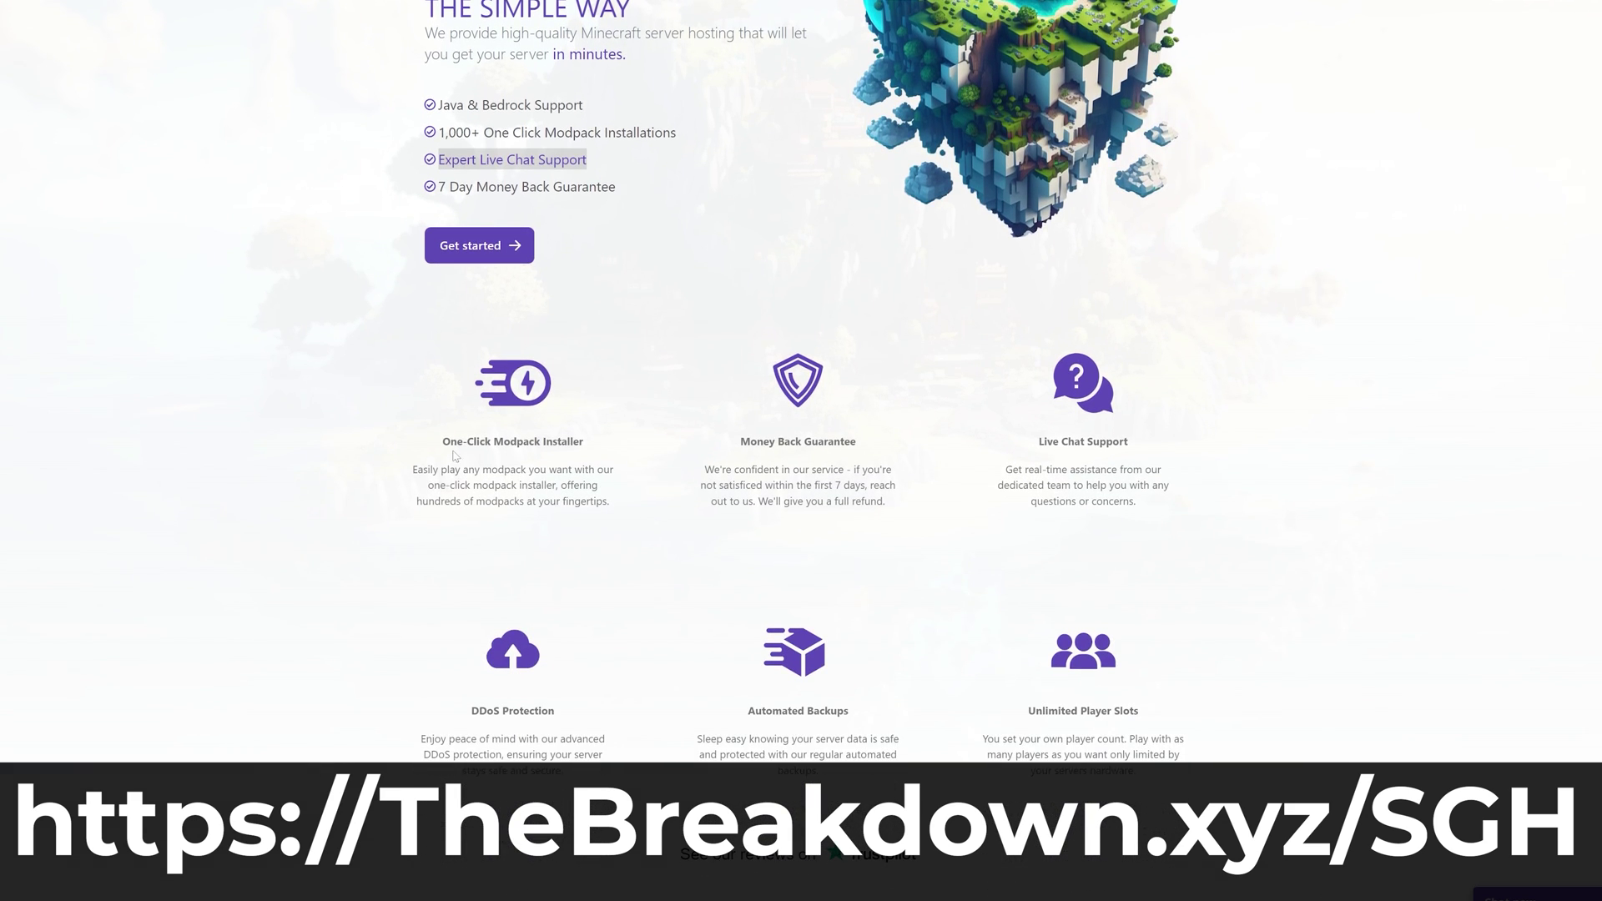
{"action": "left_click_drag", "start_coordinate": [442, 443], "coordinate": [573, 443]}
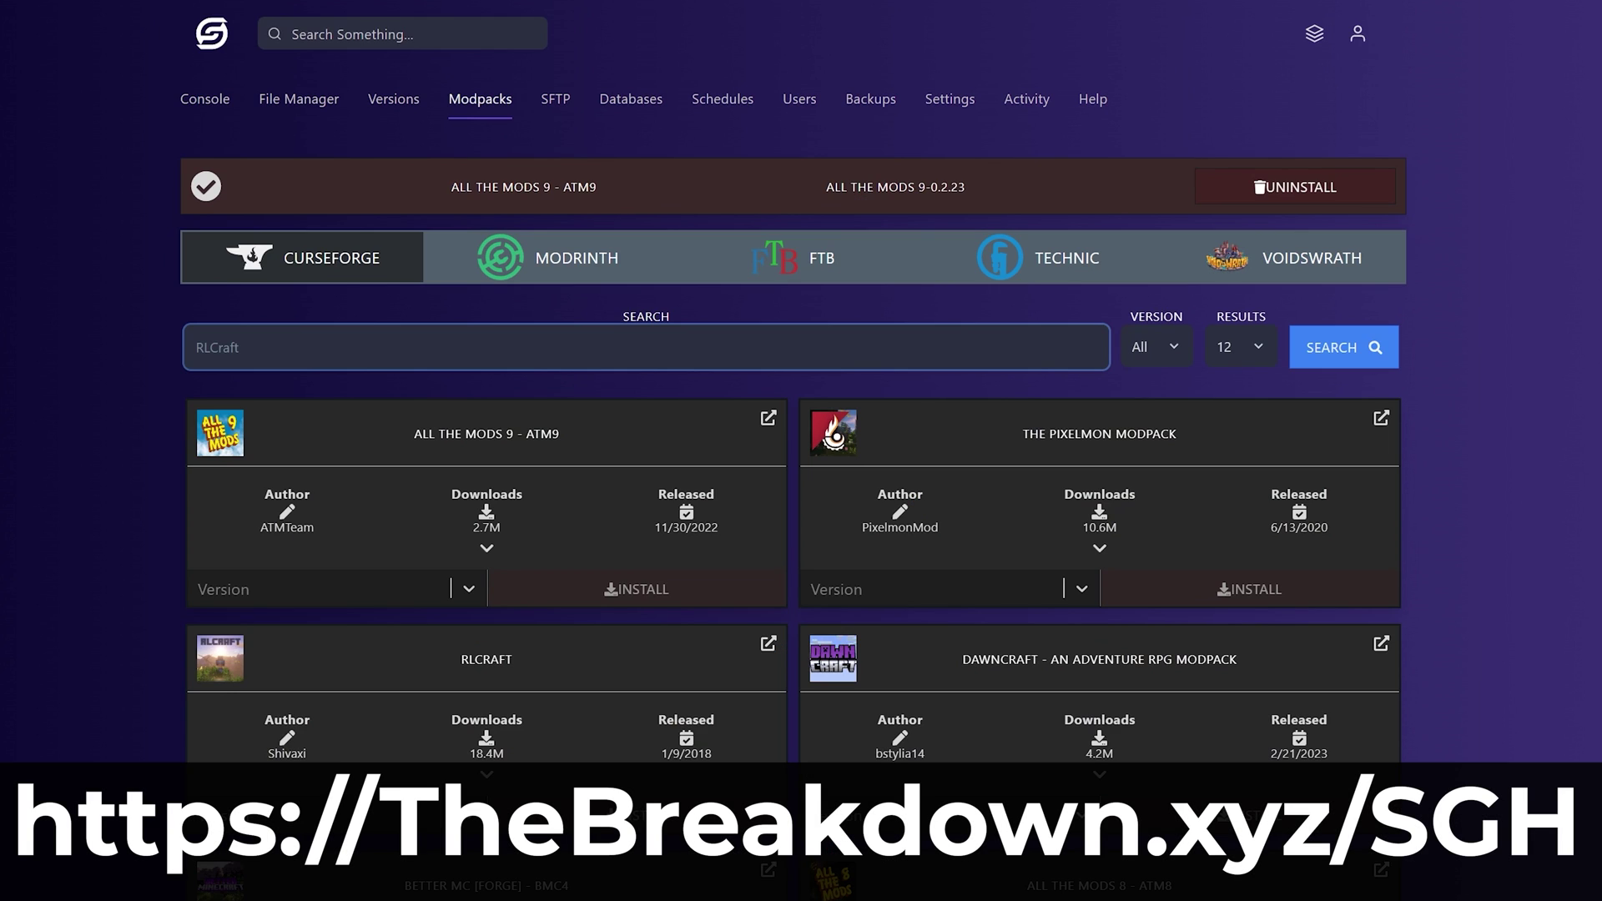
{"action": "left_click", "coordinate": [201, 347]}
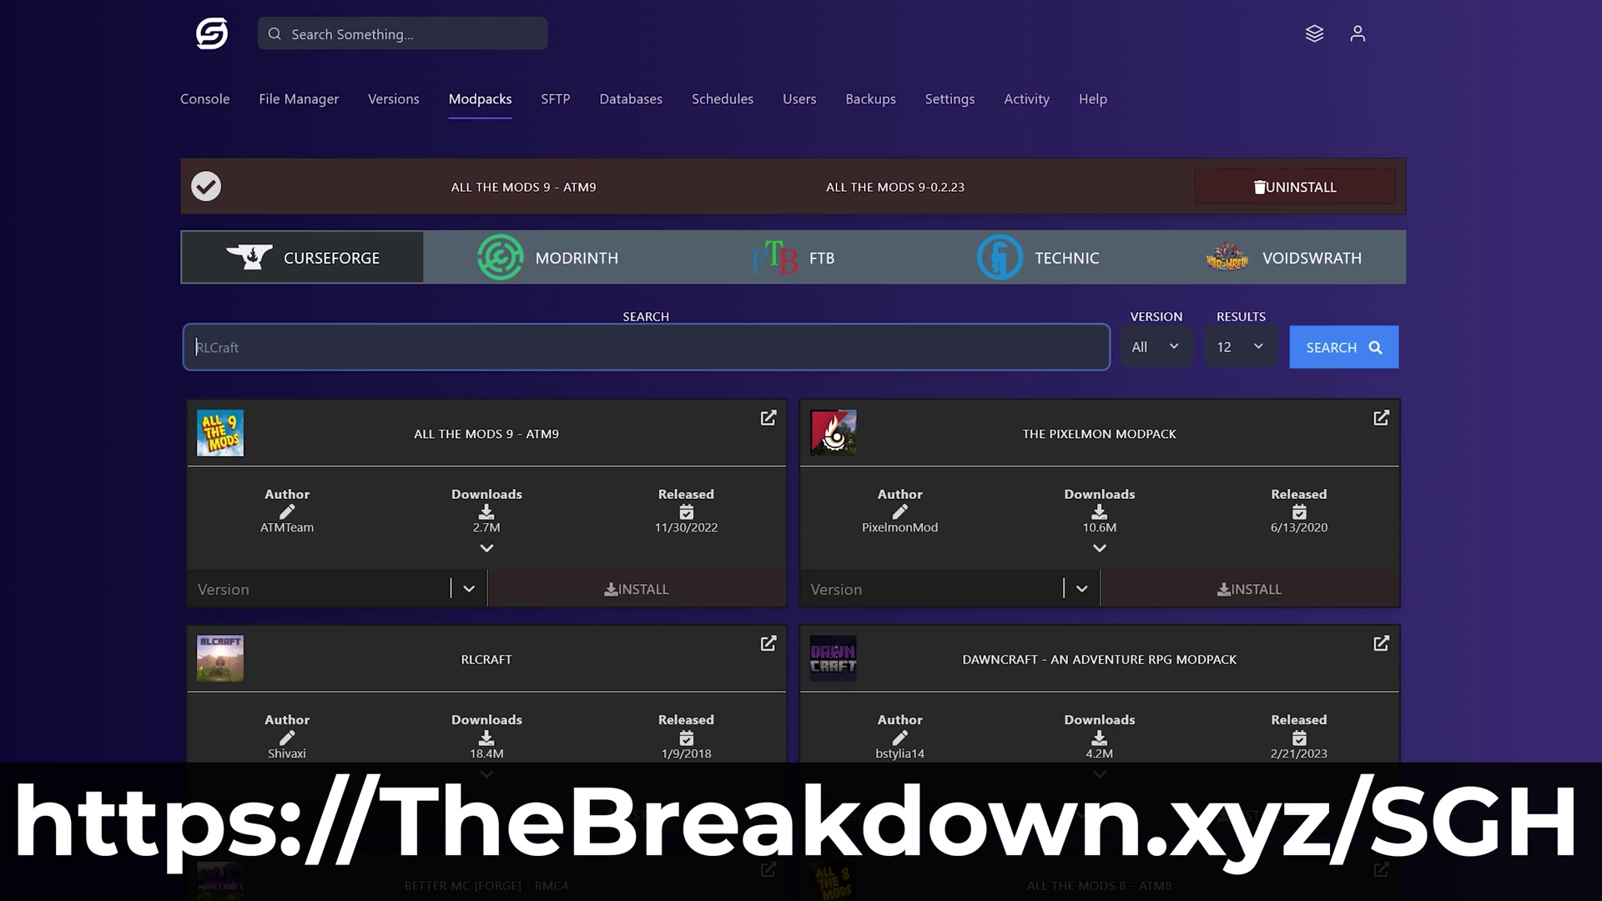
{"action": "type", "text": "Pixelmon"}
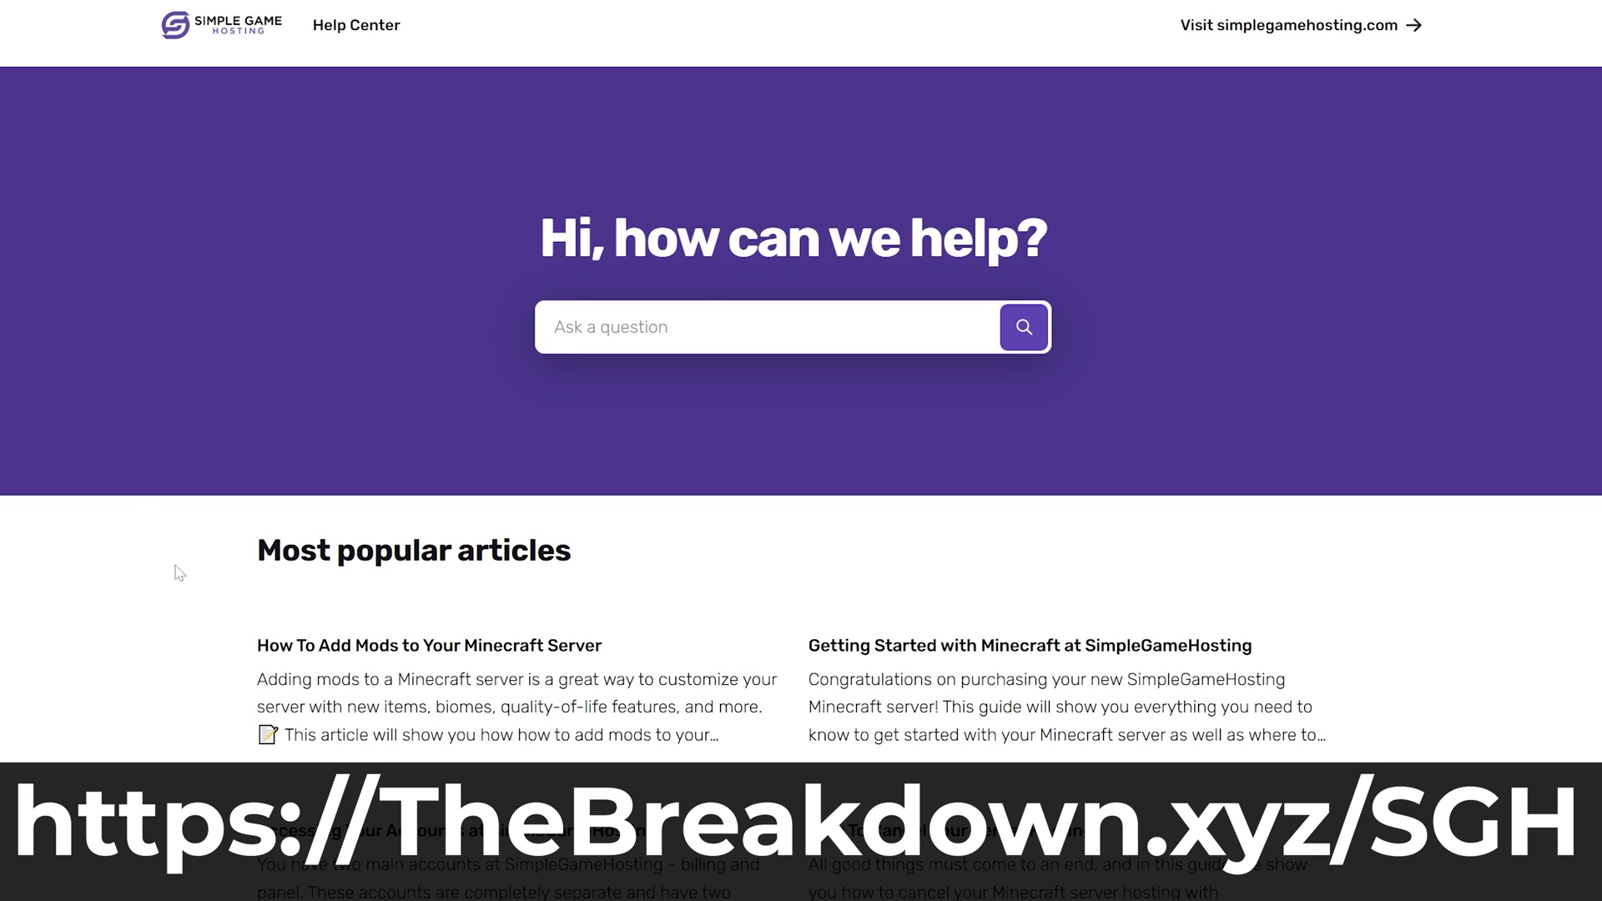
{"action": "left_click", "coordinate": [346, 678]}
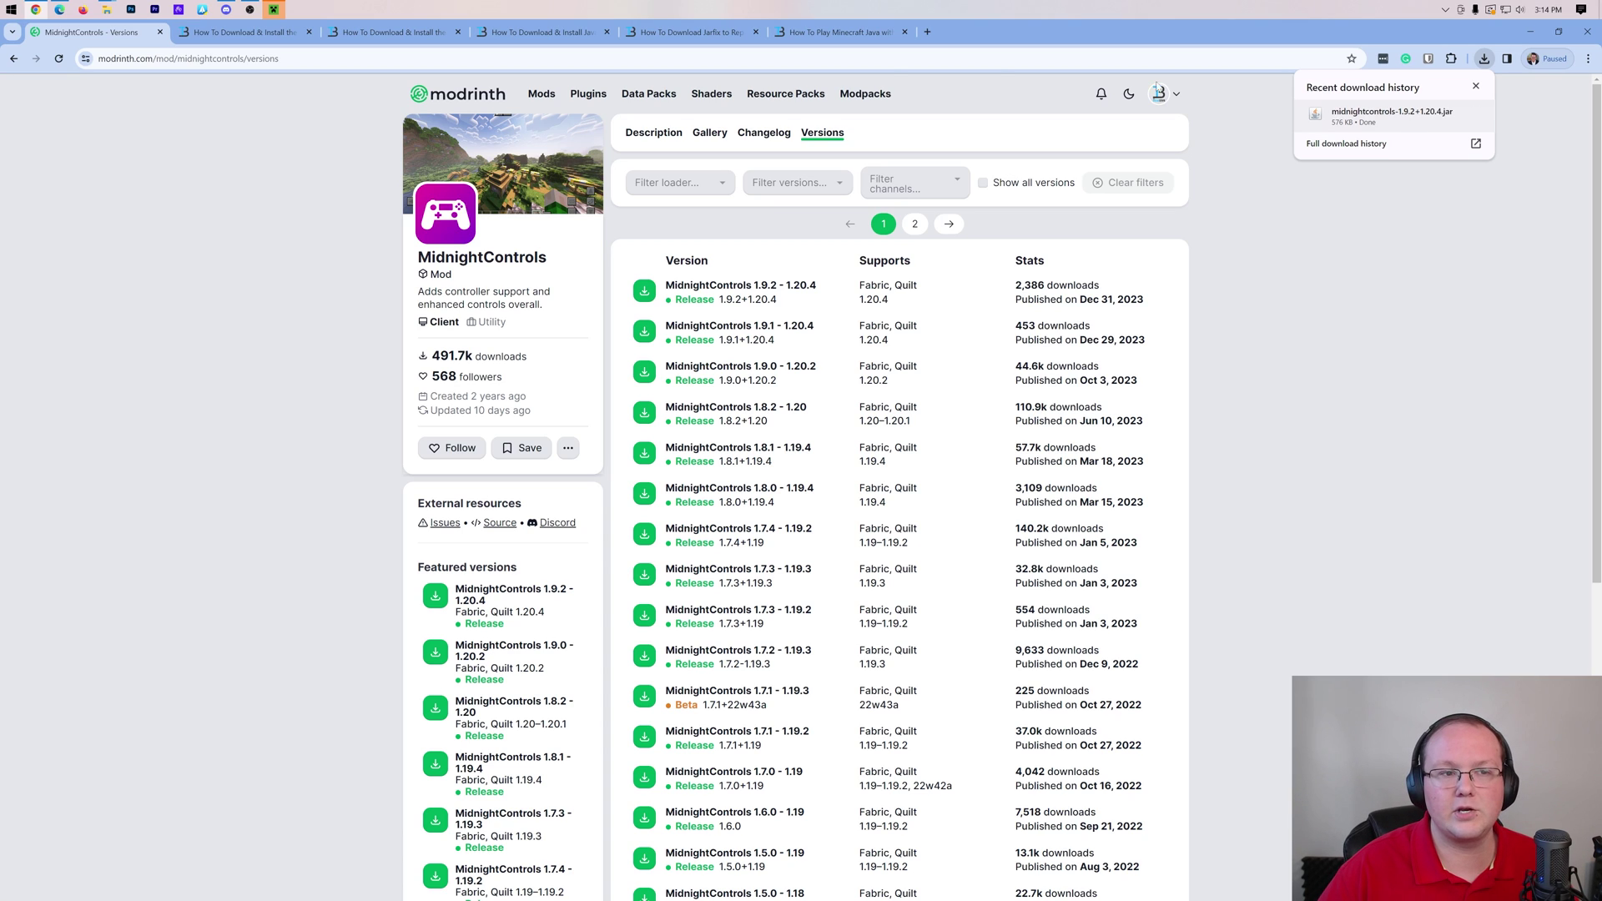
- Open the FabricAPI installation guide and follow its download link to the Fabric API page on CurseForge
{"action": "left_click", "coordinate": [240, 32]}
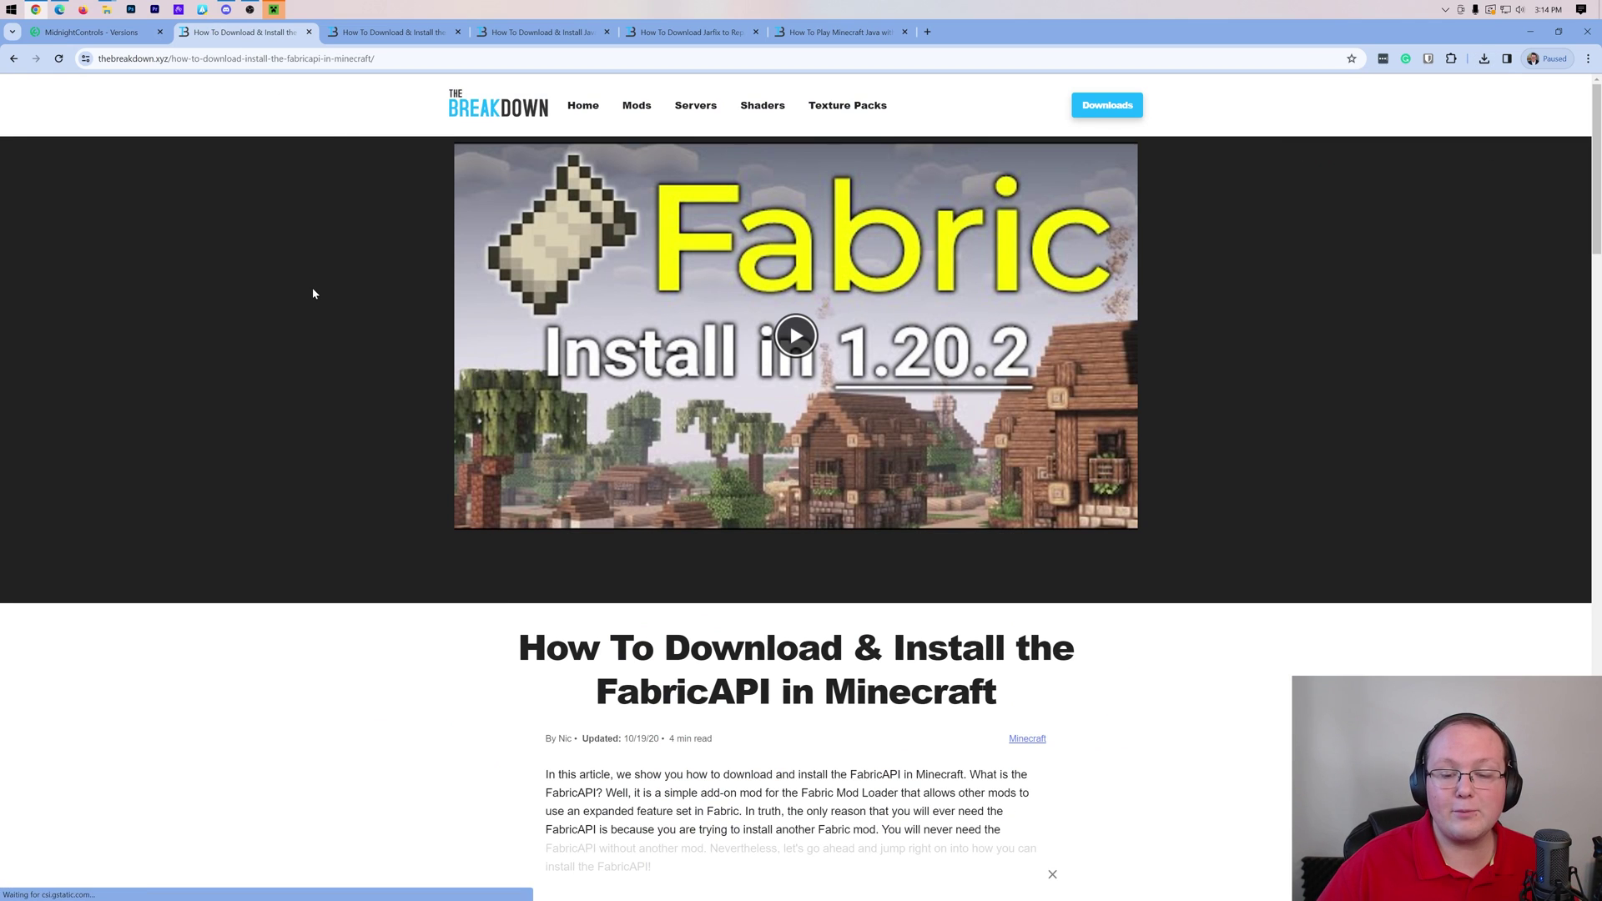
{"action": "scroll", "coordinate": [312, 287], "scroll_direction": "down", "scroll_amount": 5}
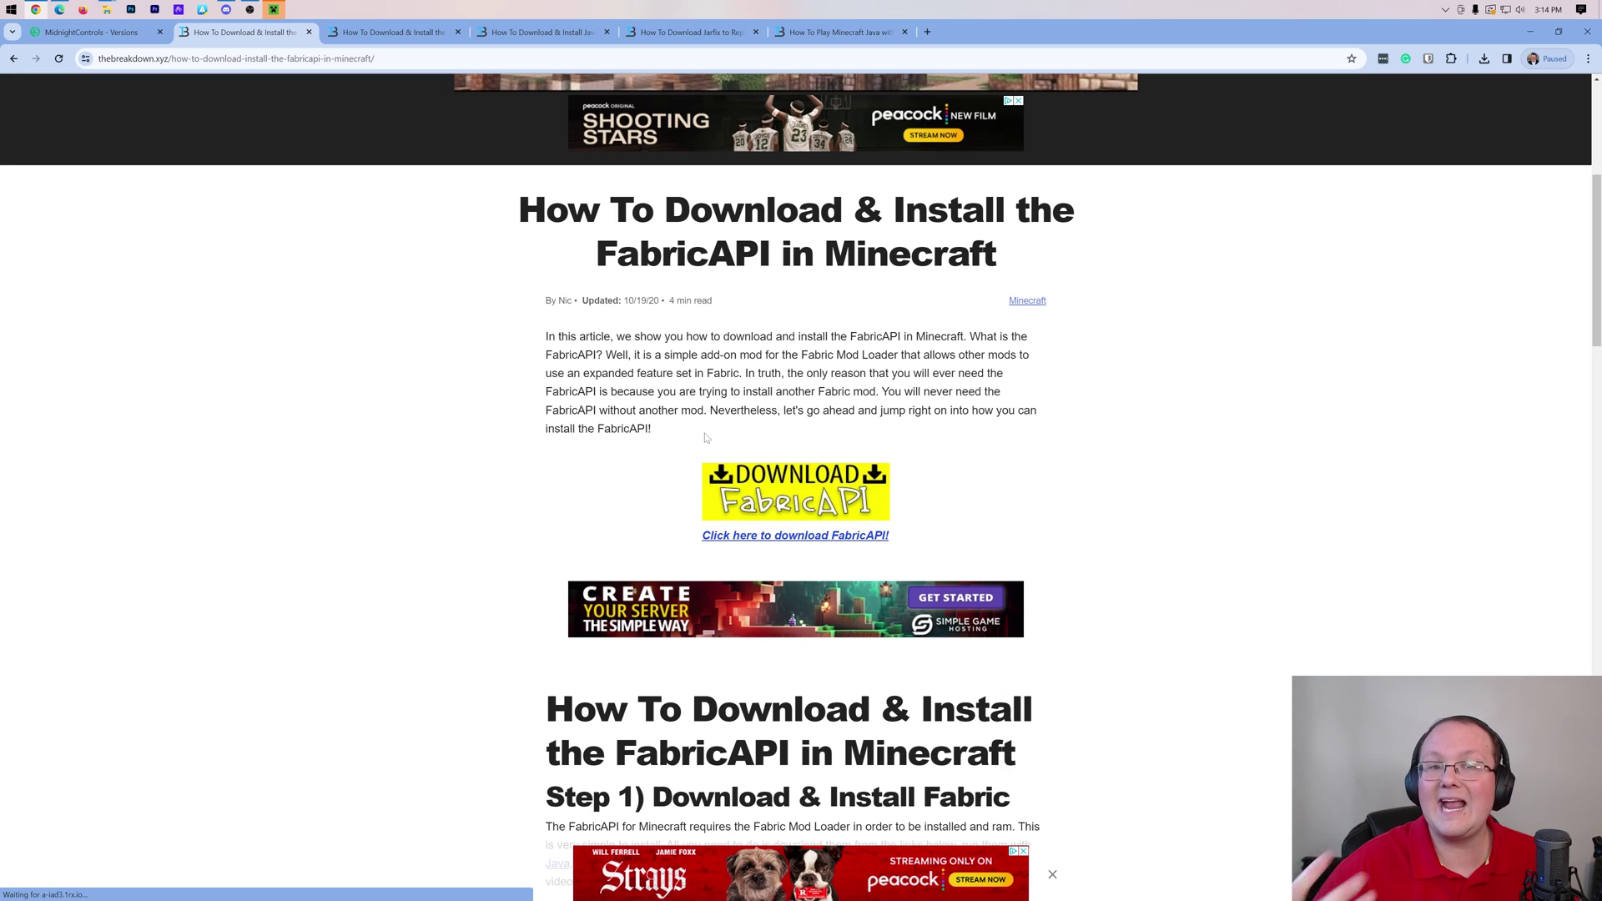
{"action": "left_click", "coordinate": [742, 487]}
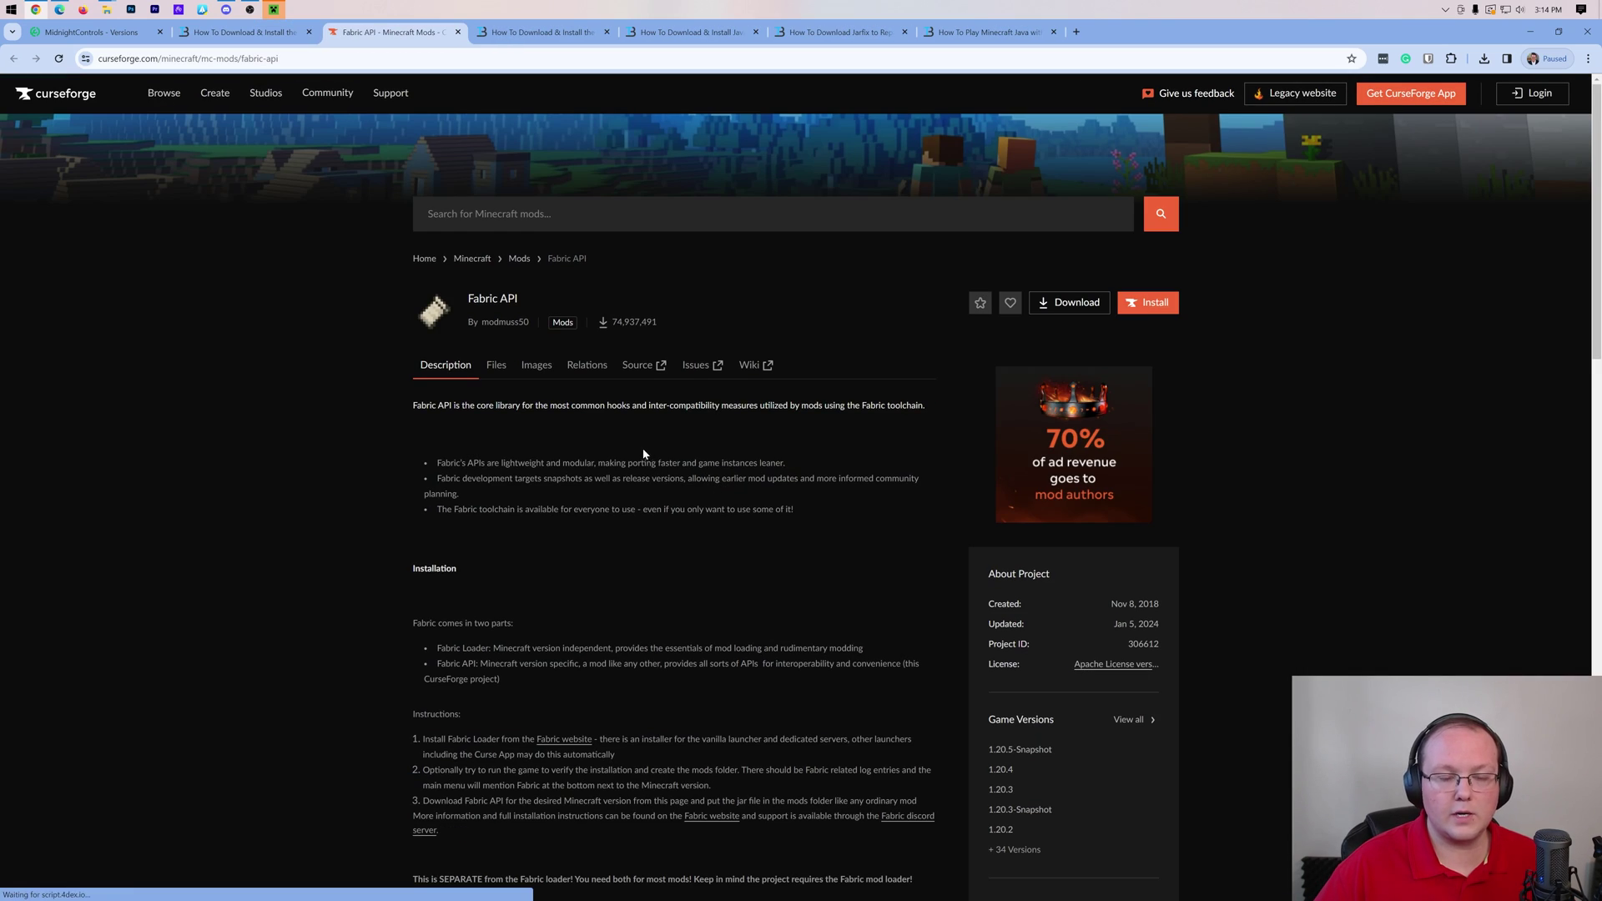
{"action": "left_click", "coordinate": [242, 32]}
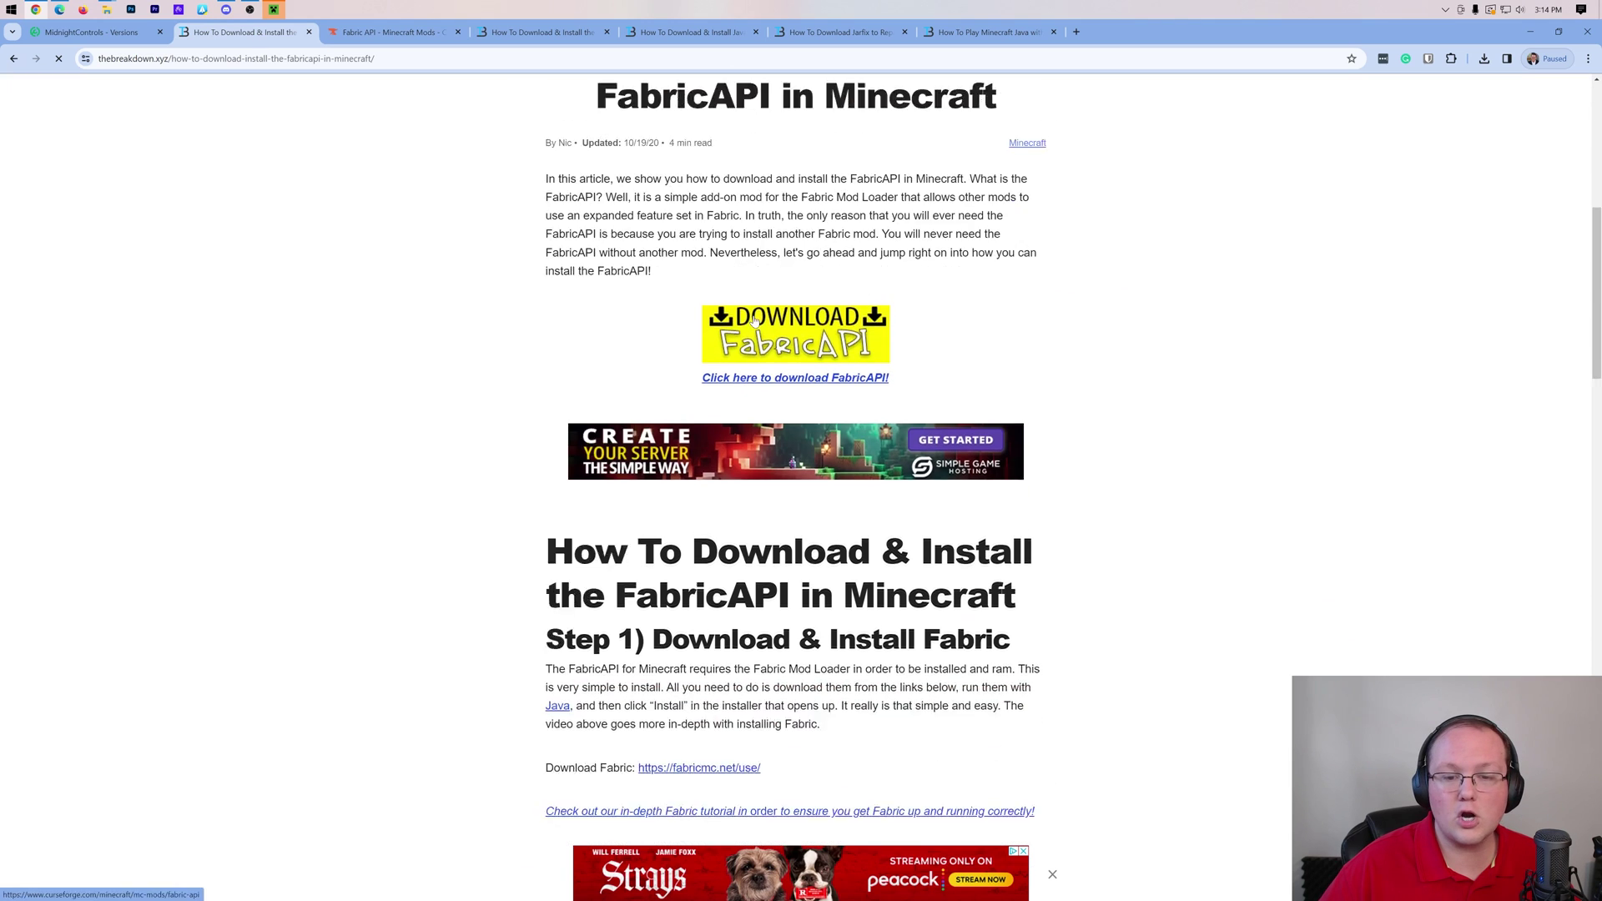
{"action": "left_click", "coordinate": [392, 32]}
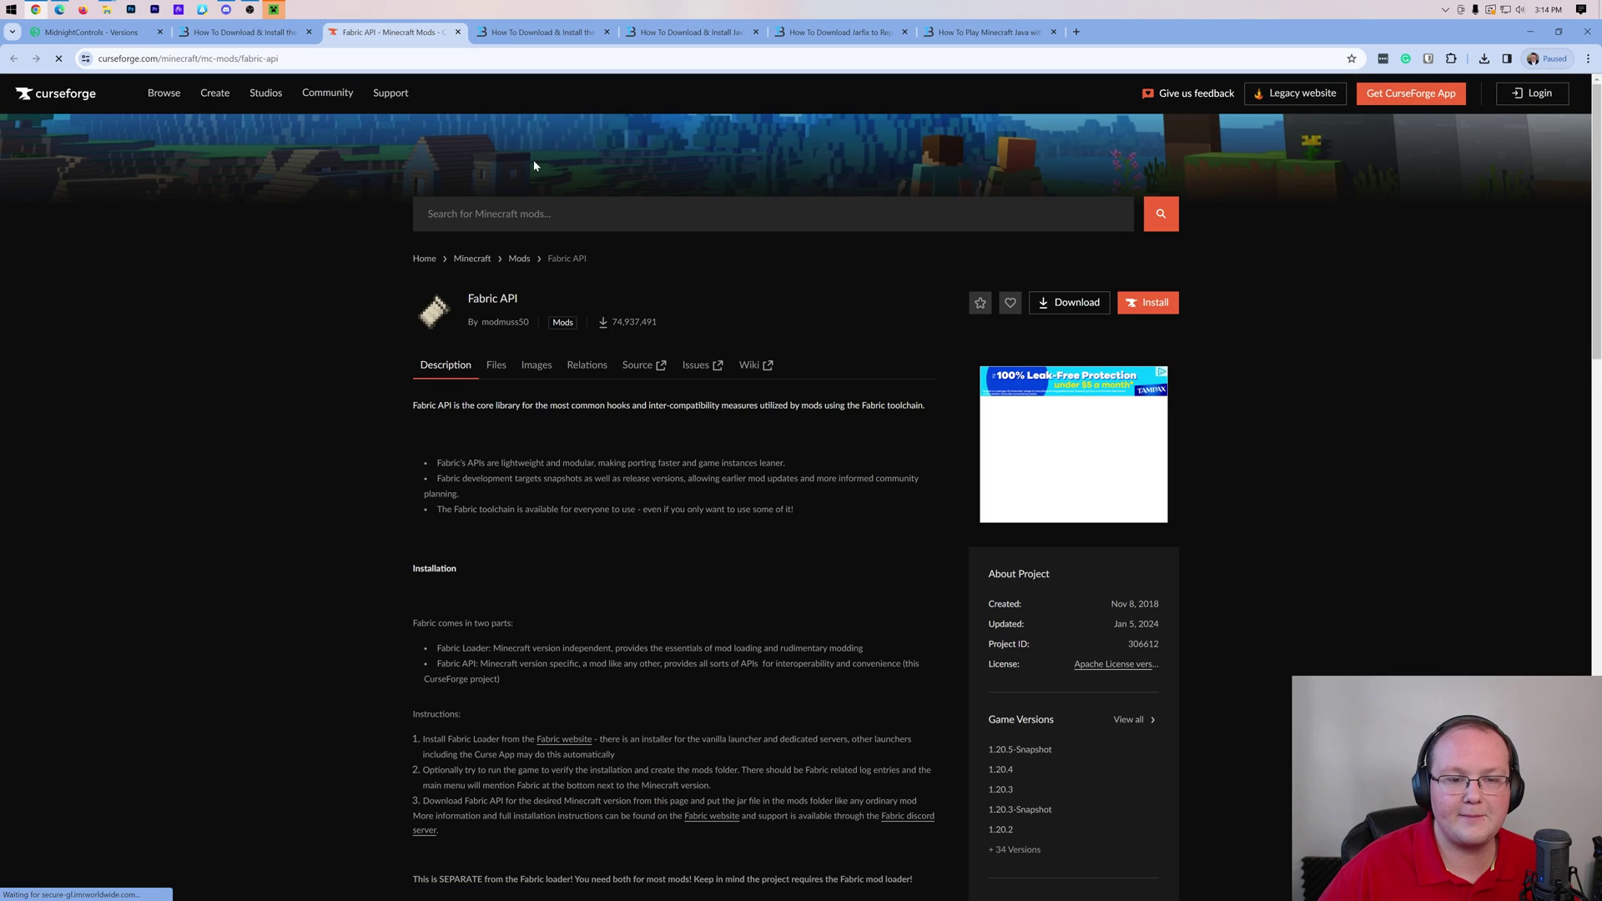
- Browse the Fabric API file list and download release 0.92.1 for Minecraft 1.20.4
{"action": "scroll", "coordinate": [551, 334], "scroll_direction": "down", "scroll_amount": 1}
{"action": "left_click", "coordinate": [496, 304]}
{"action": "scroll", "coordinate": [679, 274], "scroll_direction": "down", "scroll_amount": 2}
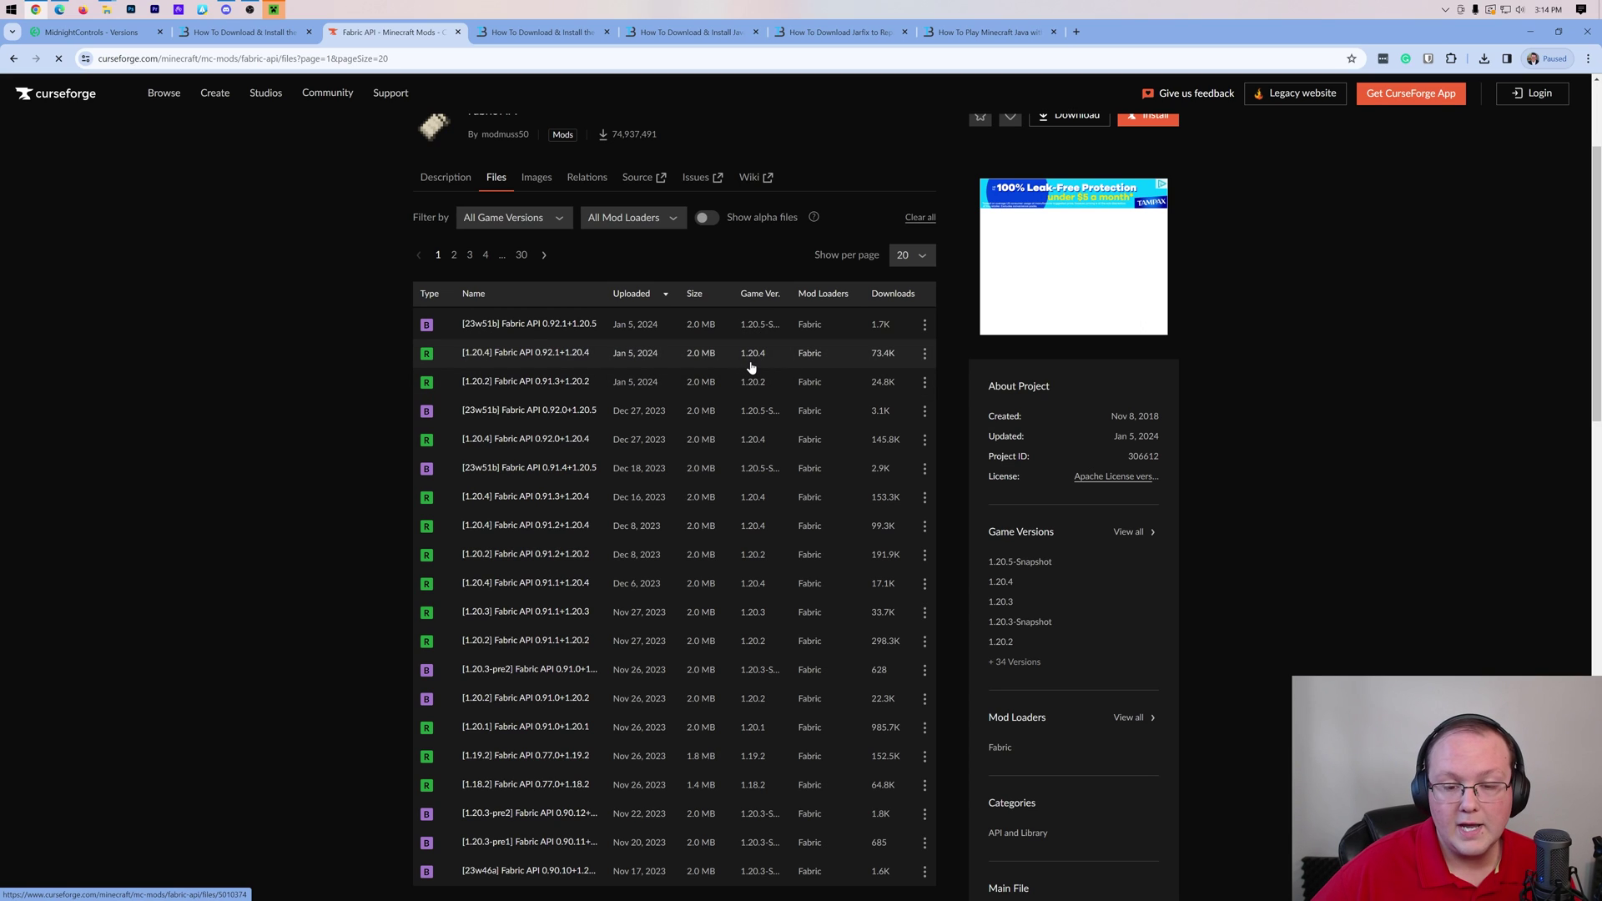
{"action": "scroll", "coordinate": [751, 368], "scroll_direction": "down", "scroll_amount": 4}
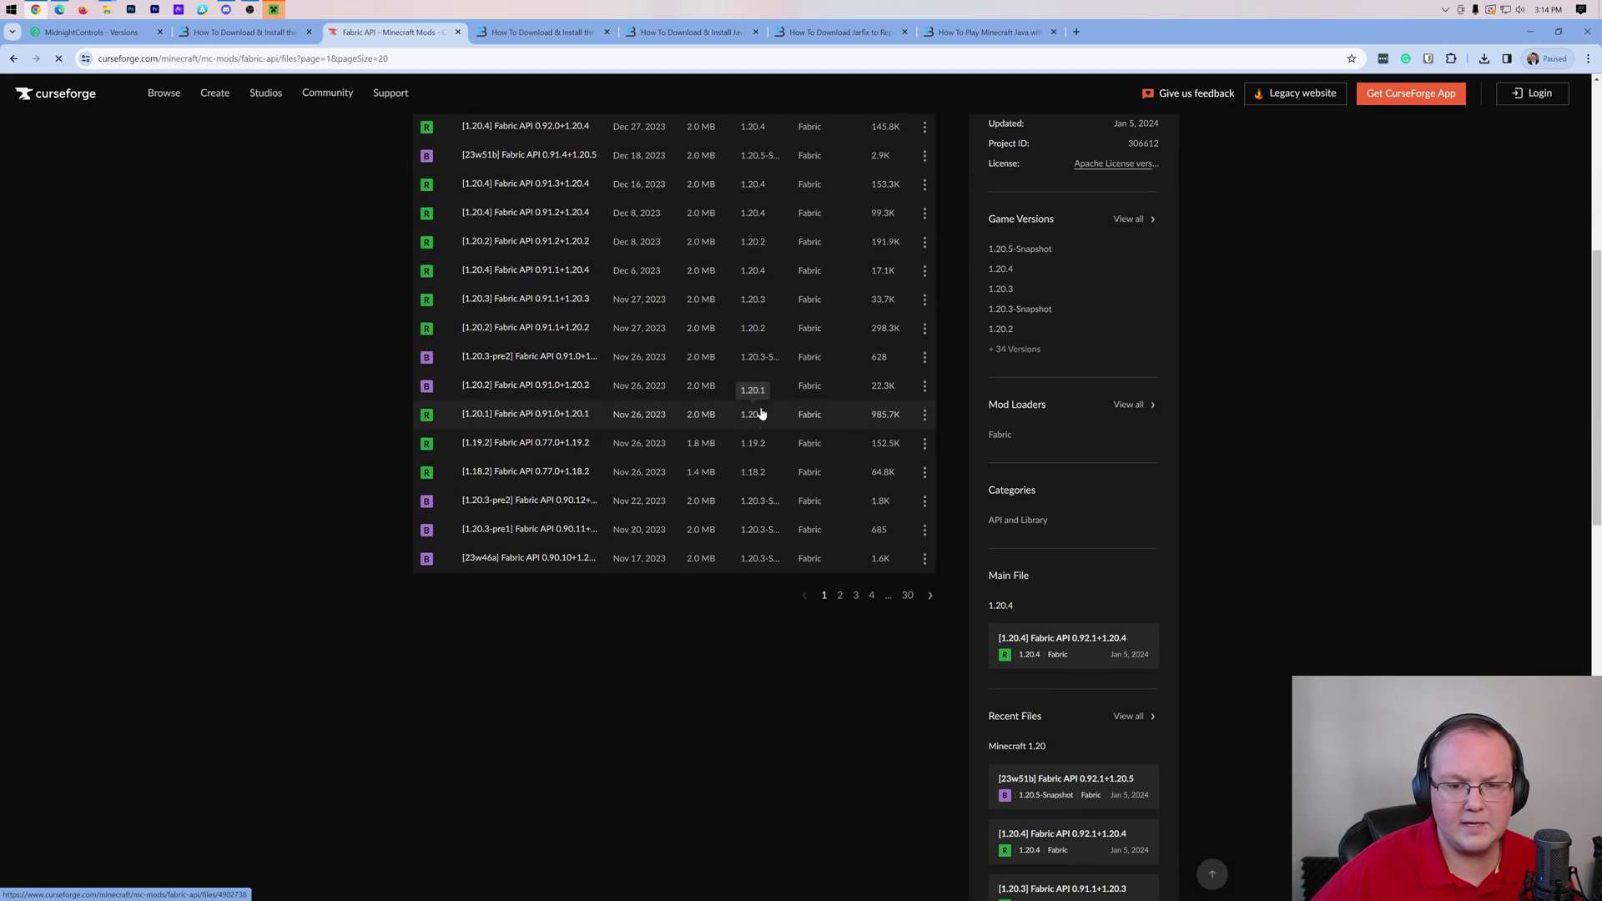
{"action": "scroll", "coordinate": [801, 501], "scroll_direction": "down", "scroll_amount": 1}
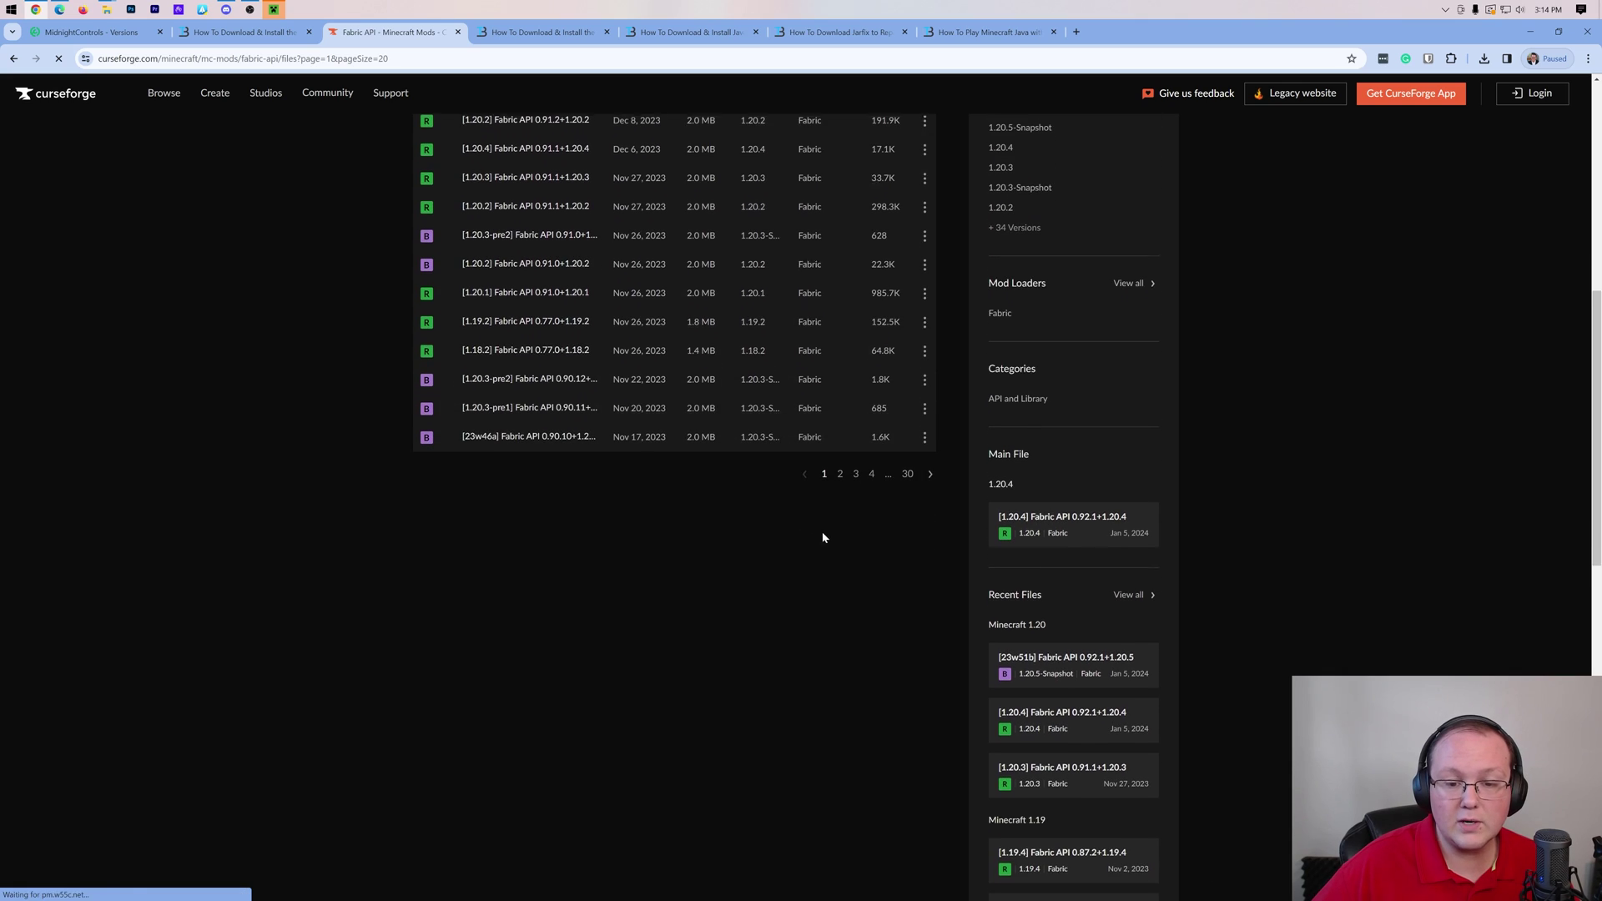
{"action": "scroll", "coordinate": [745, 355], "scroll_direction": "up", "scroll_amount": 5}
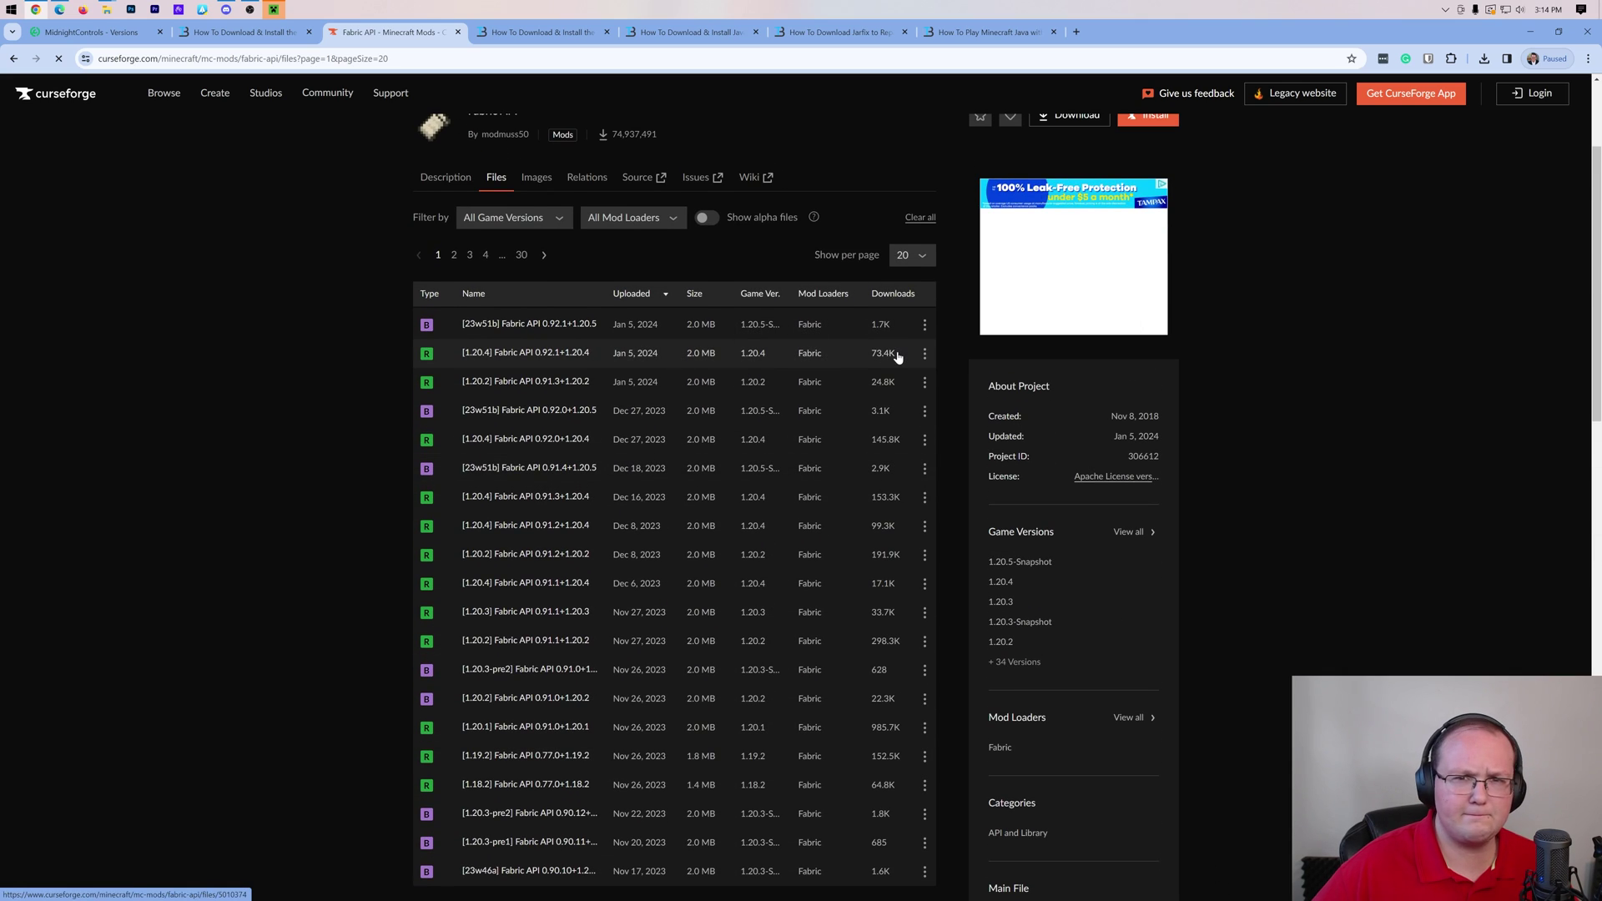
{"action": "left_click", "coordinate": [924, 353]}
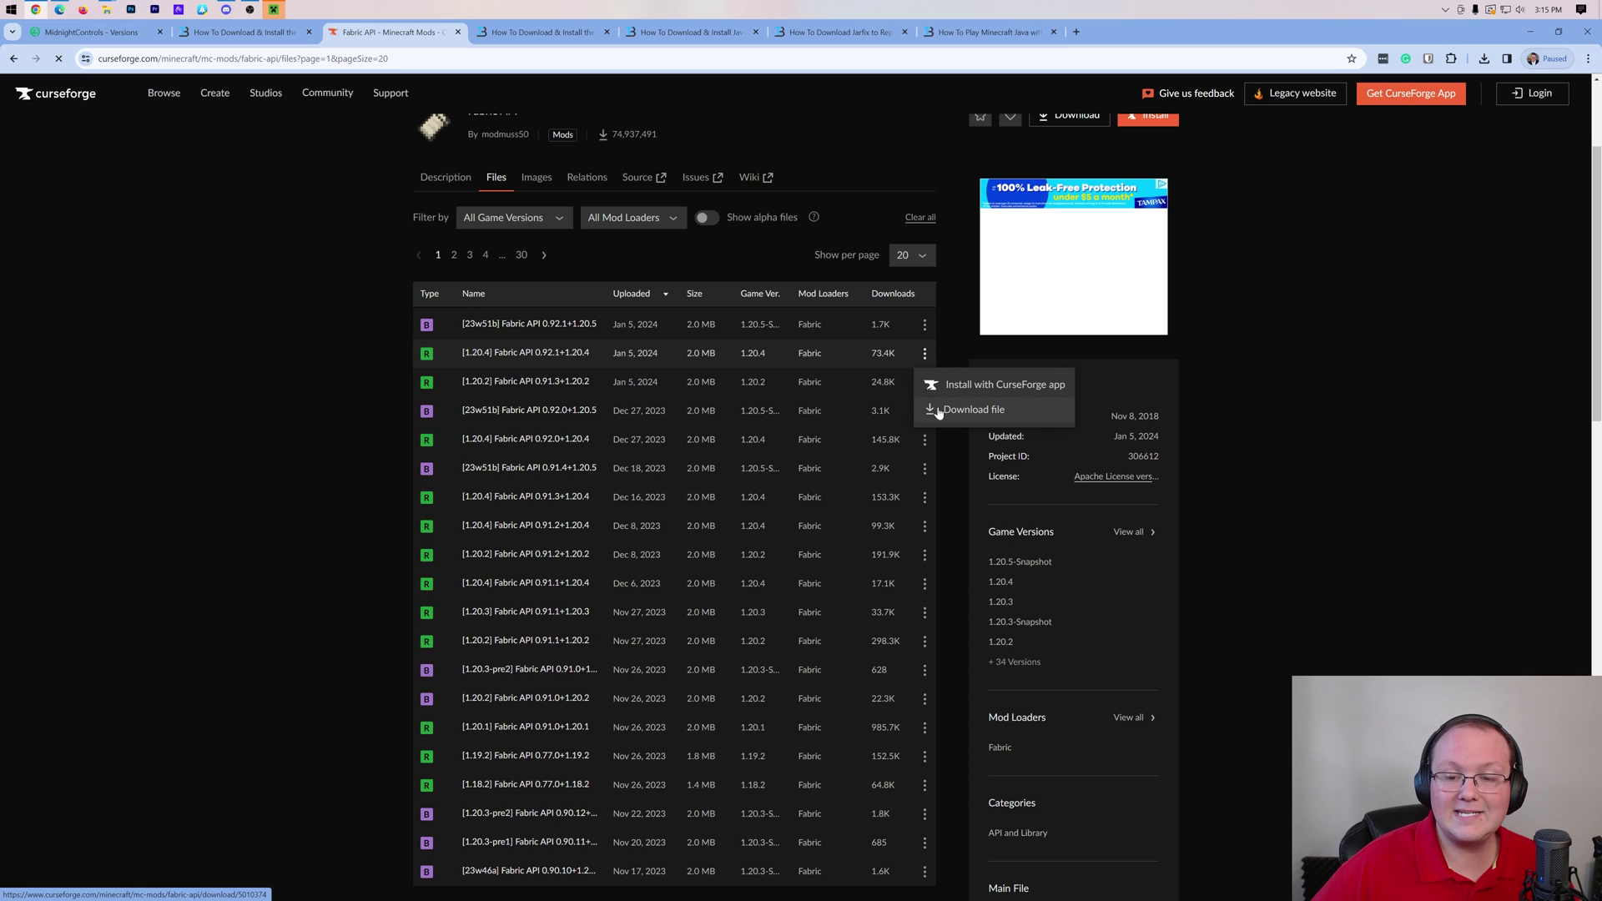
{"action": "left_click", "coordinate": [938, 412]}
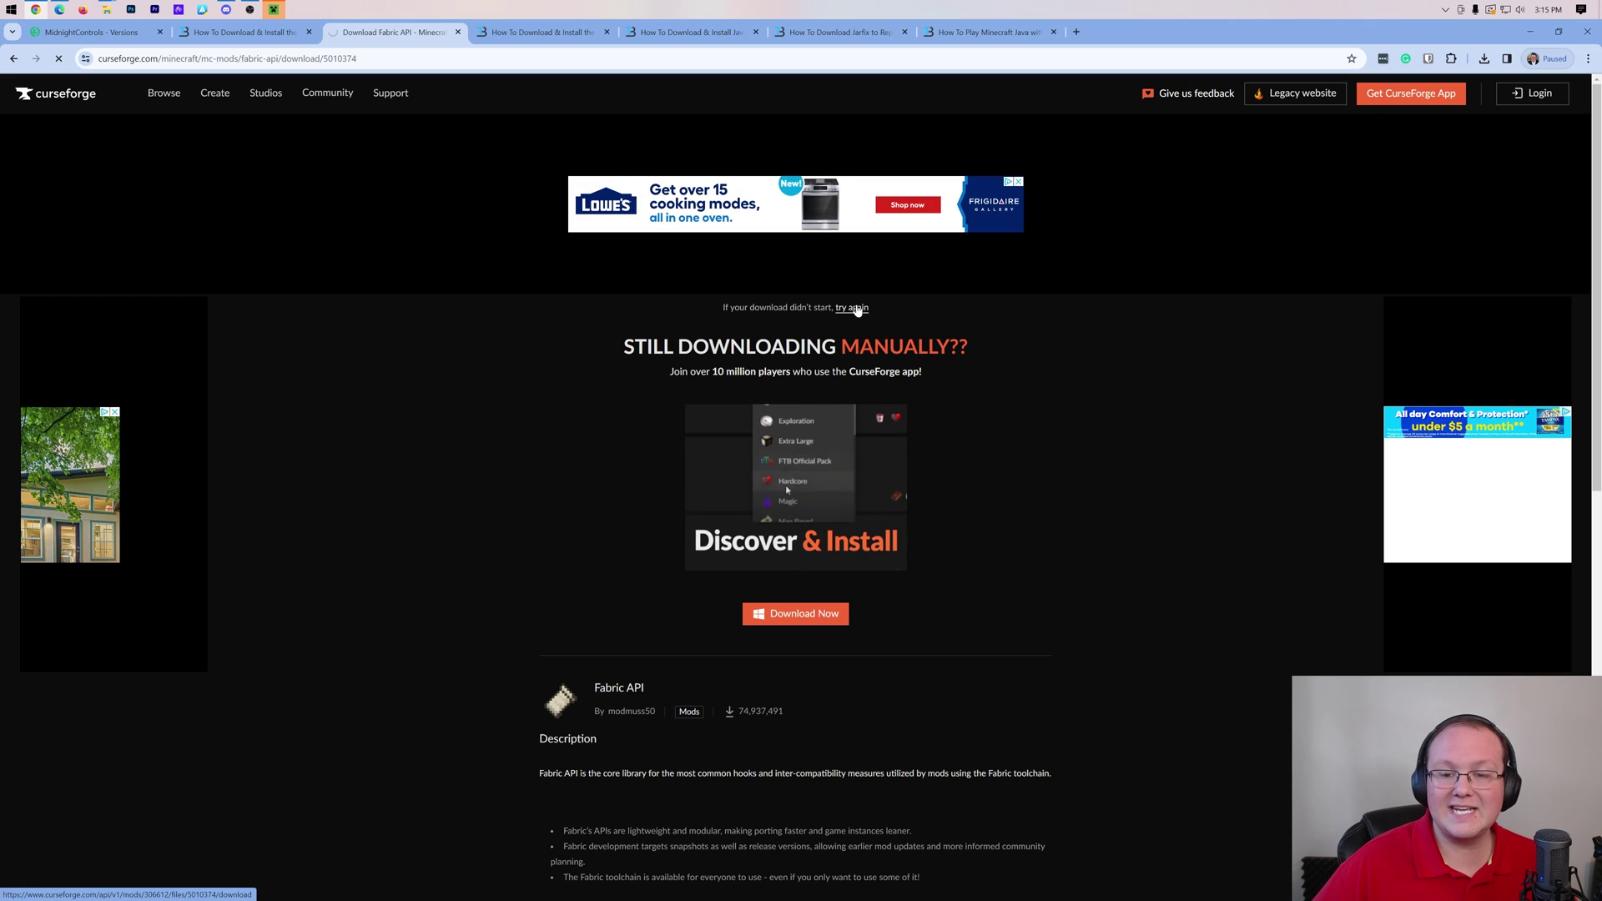
{"action": "left_click", "coordinate": [1483, 55]}
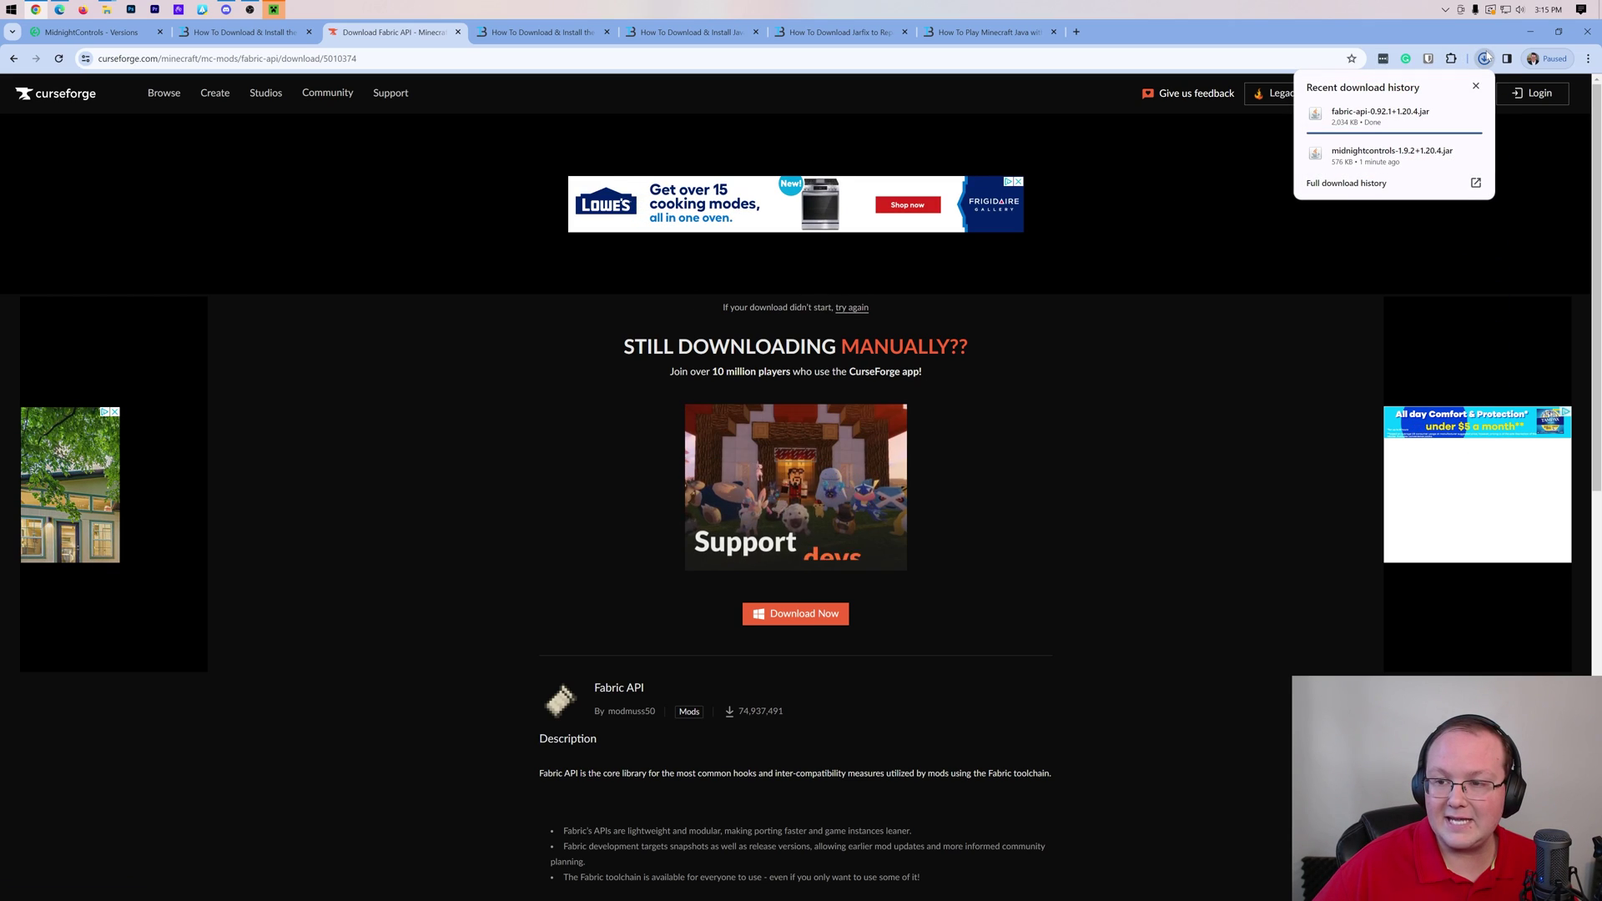
- Open the Fabric Mod Loader guide, follow its download link and download the universal jar of the Fabric installer
{"action": "left_click", "coordinate": [527, 31]}
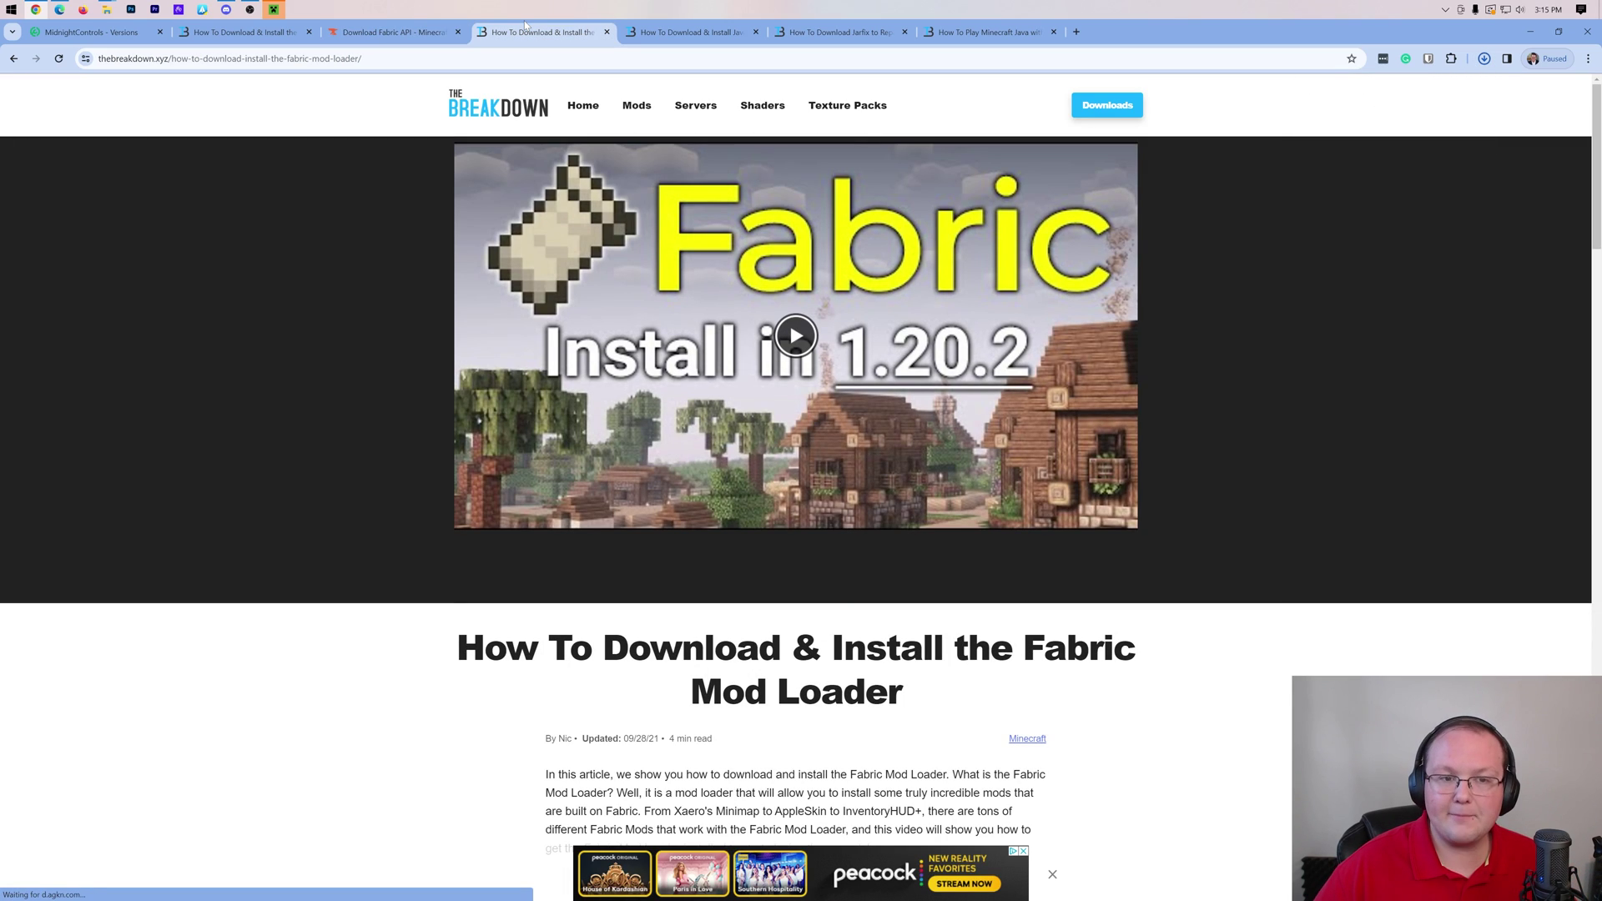
{"action": "scroll", "coordinate": [396, 184], "scroll_direction": "down", "scroll_amount": 5}
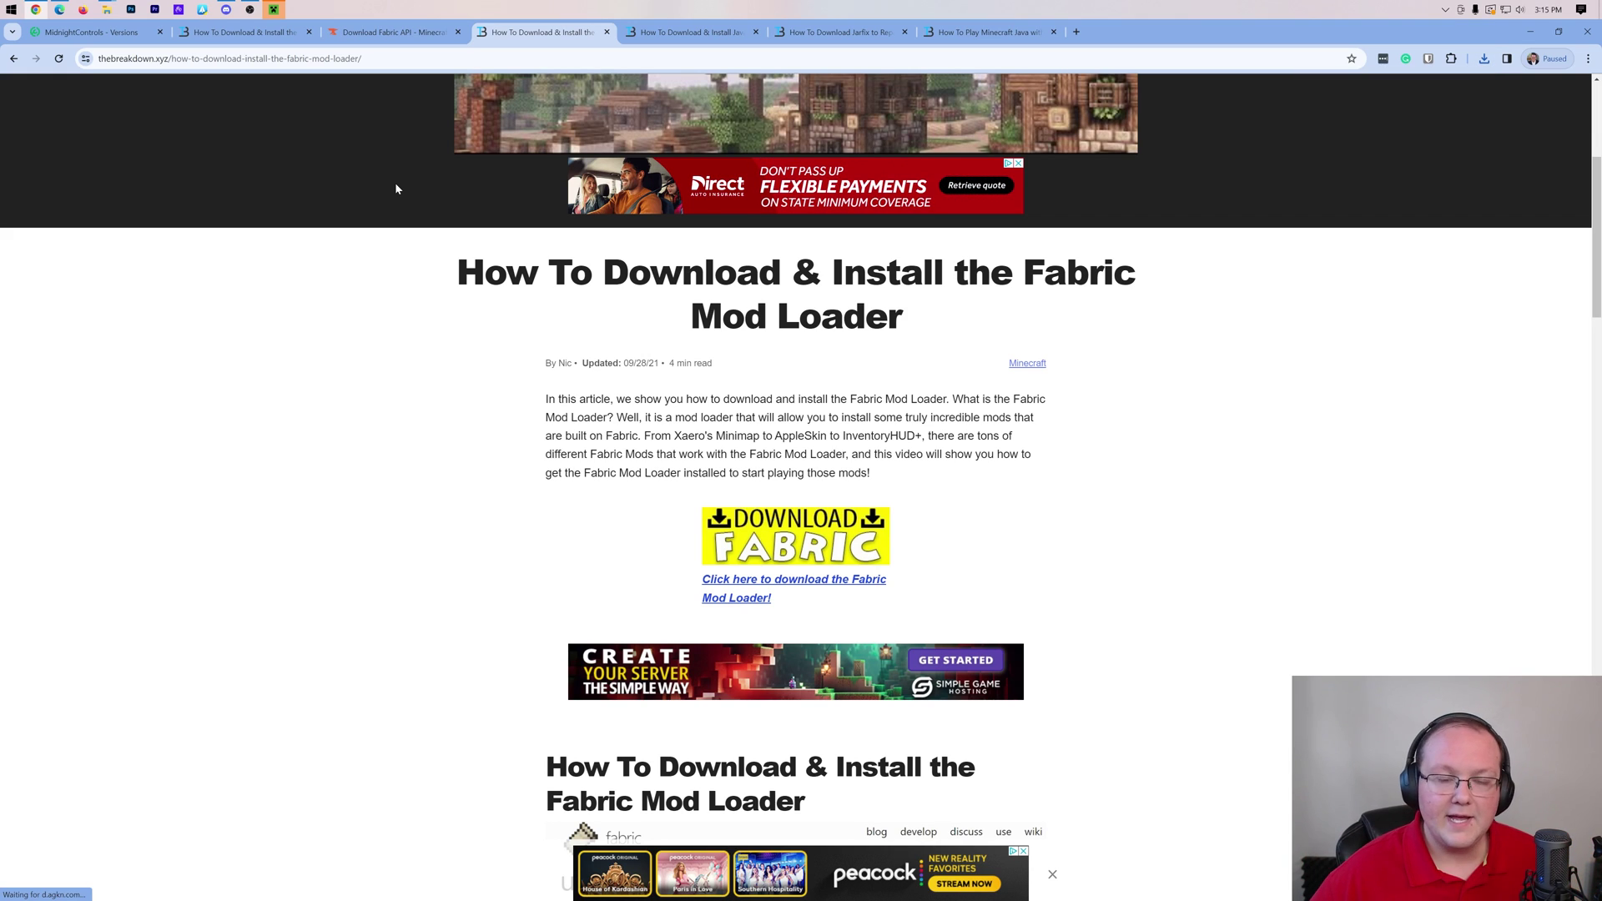
{"action": "scroll", "coordinate": [394, 190], "scroll_direction": "down", "scroll_amount": 8}
{"action": "scroll", "coordinate": [795, 290], "scroll_direction": "up", "scroll_amount": 5}
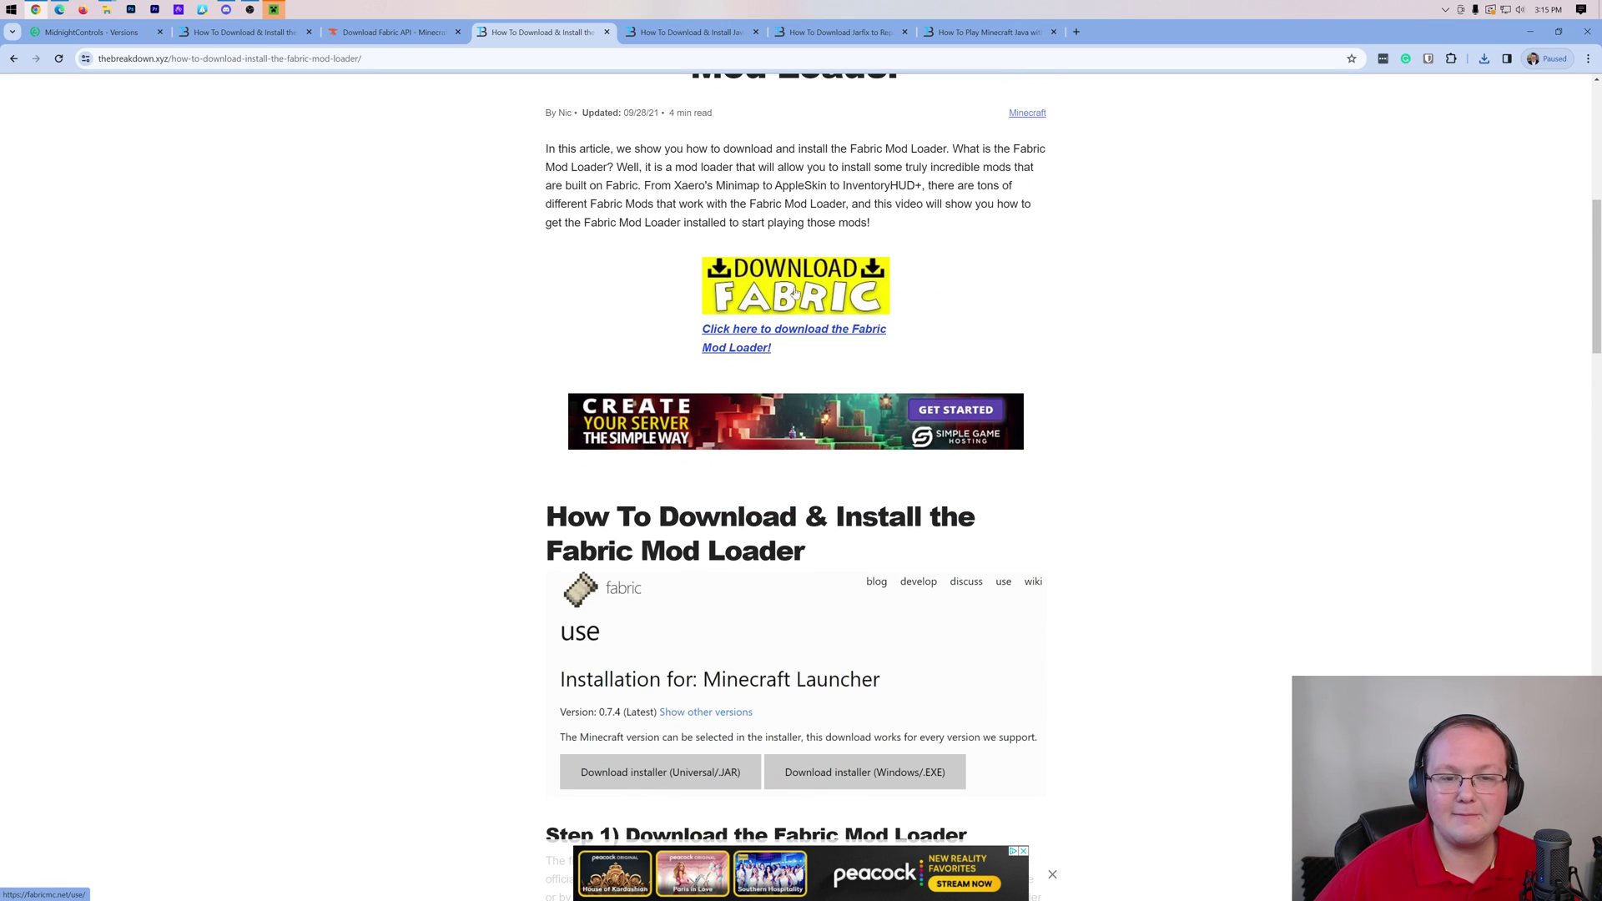
{"action": "scroll", "coordinate": [750, 286], "scroll_direction": "up", "scroll_amount": 1}
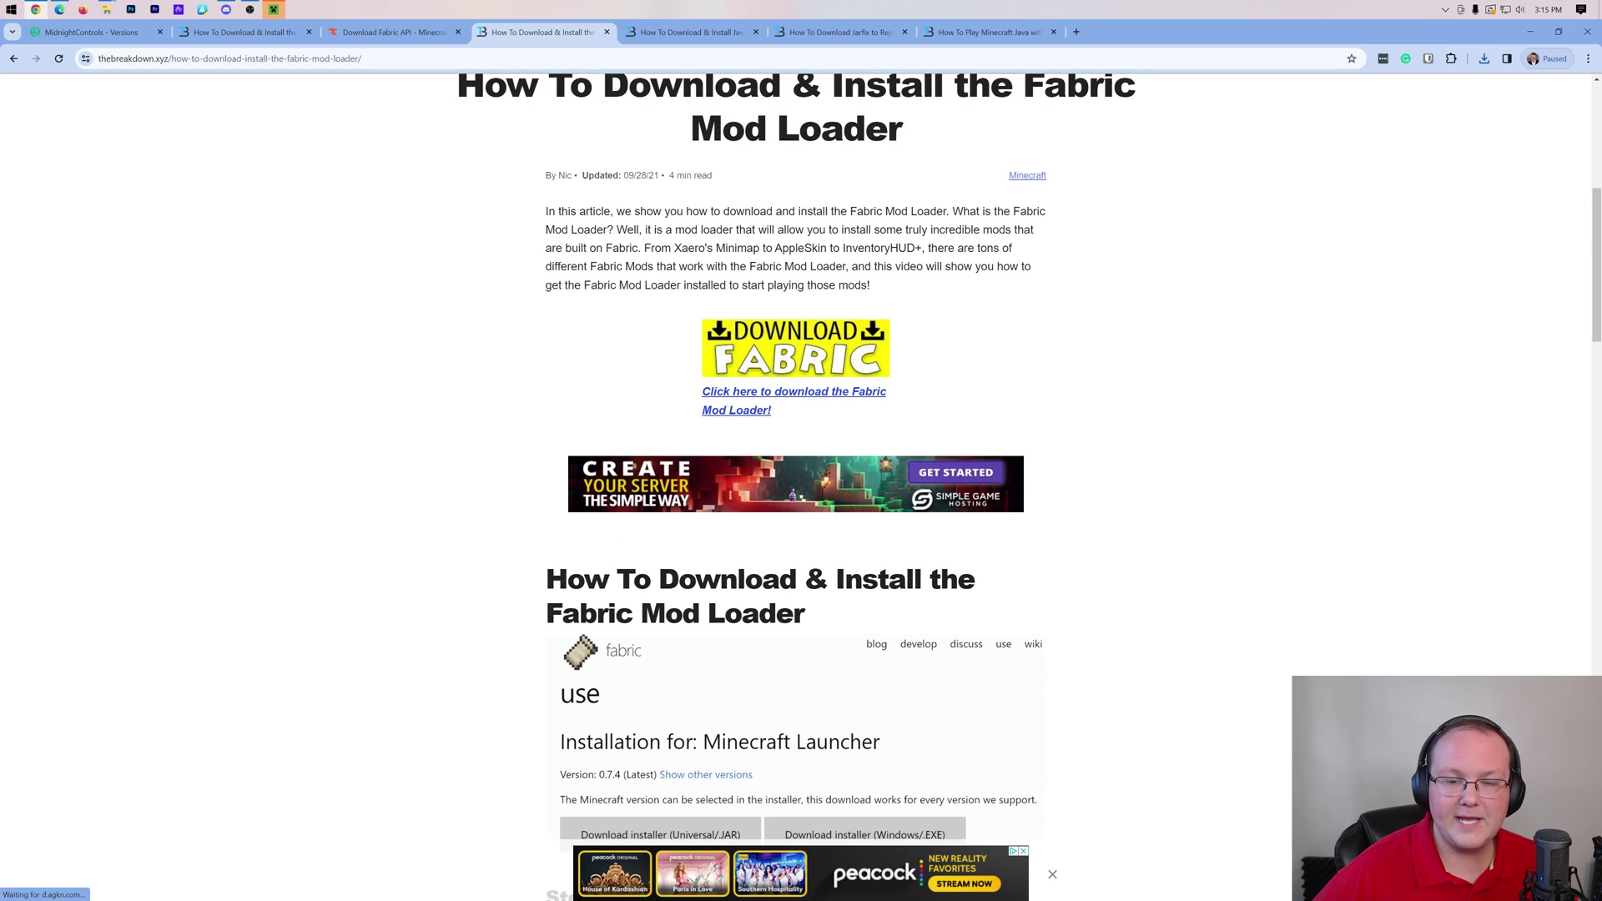
{"action": "left_click", "coordinate": [798, 361]}
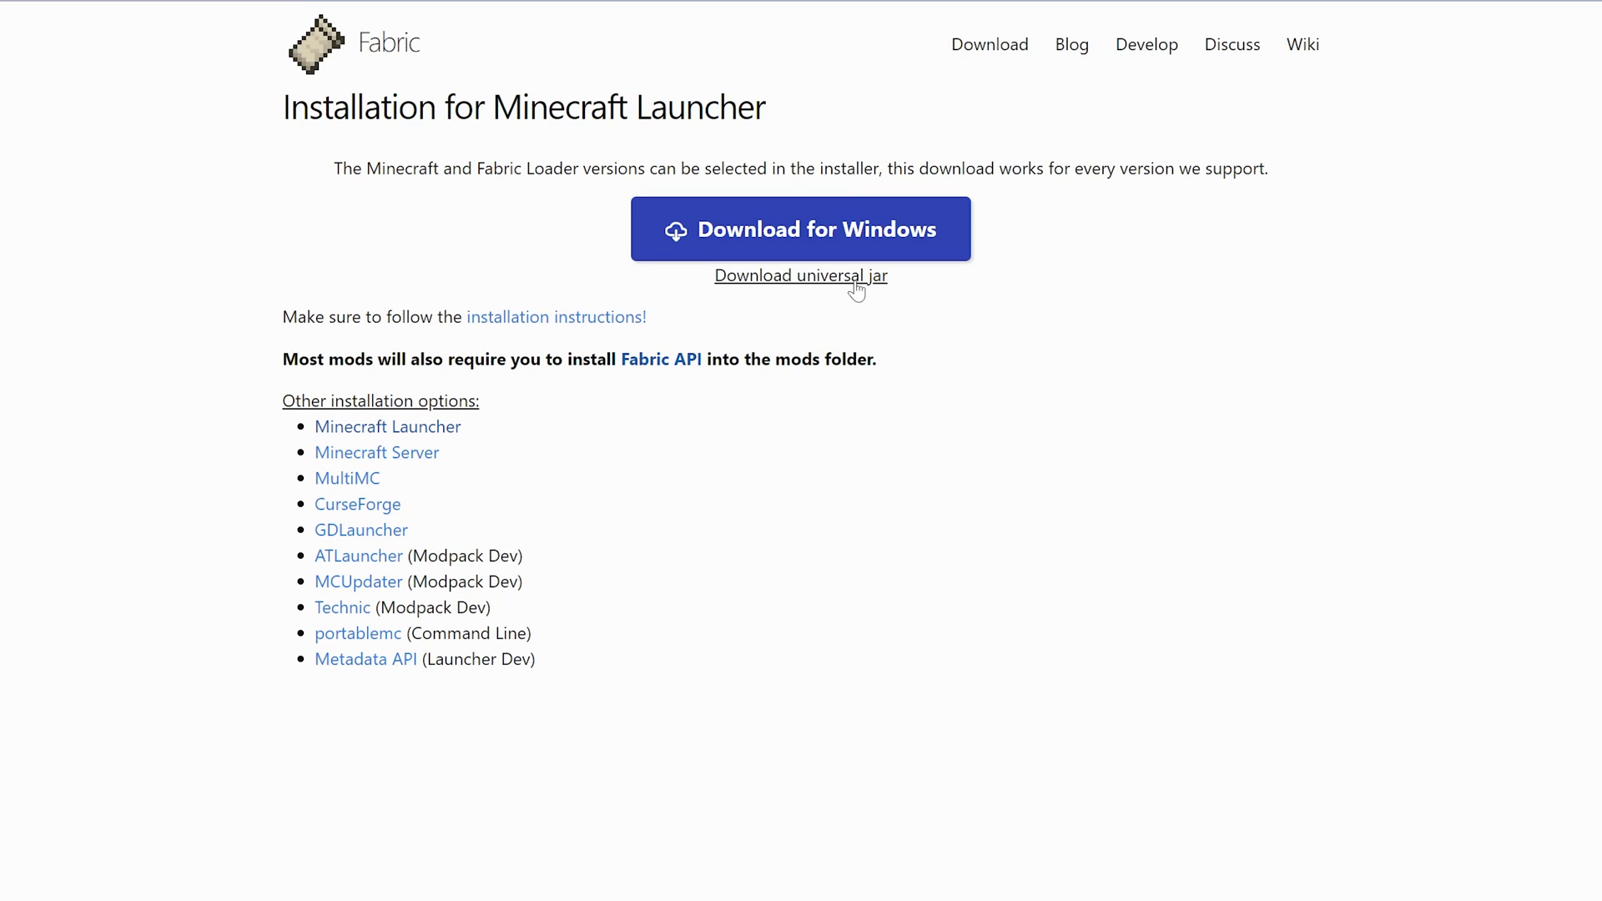
{"action": "left_click", "coordinate": [780, 280]}
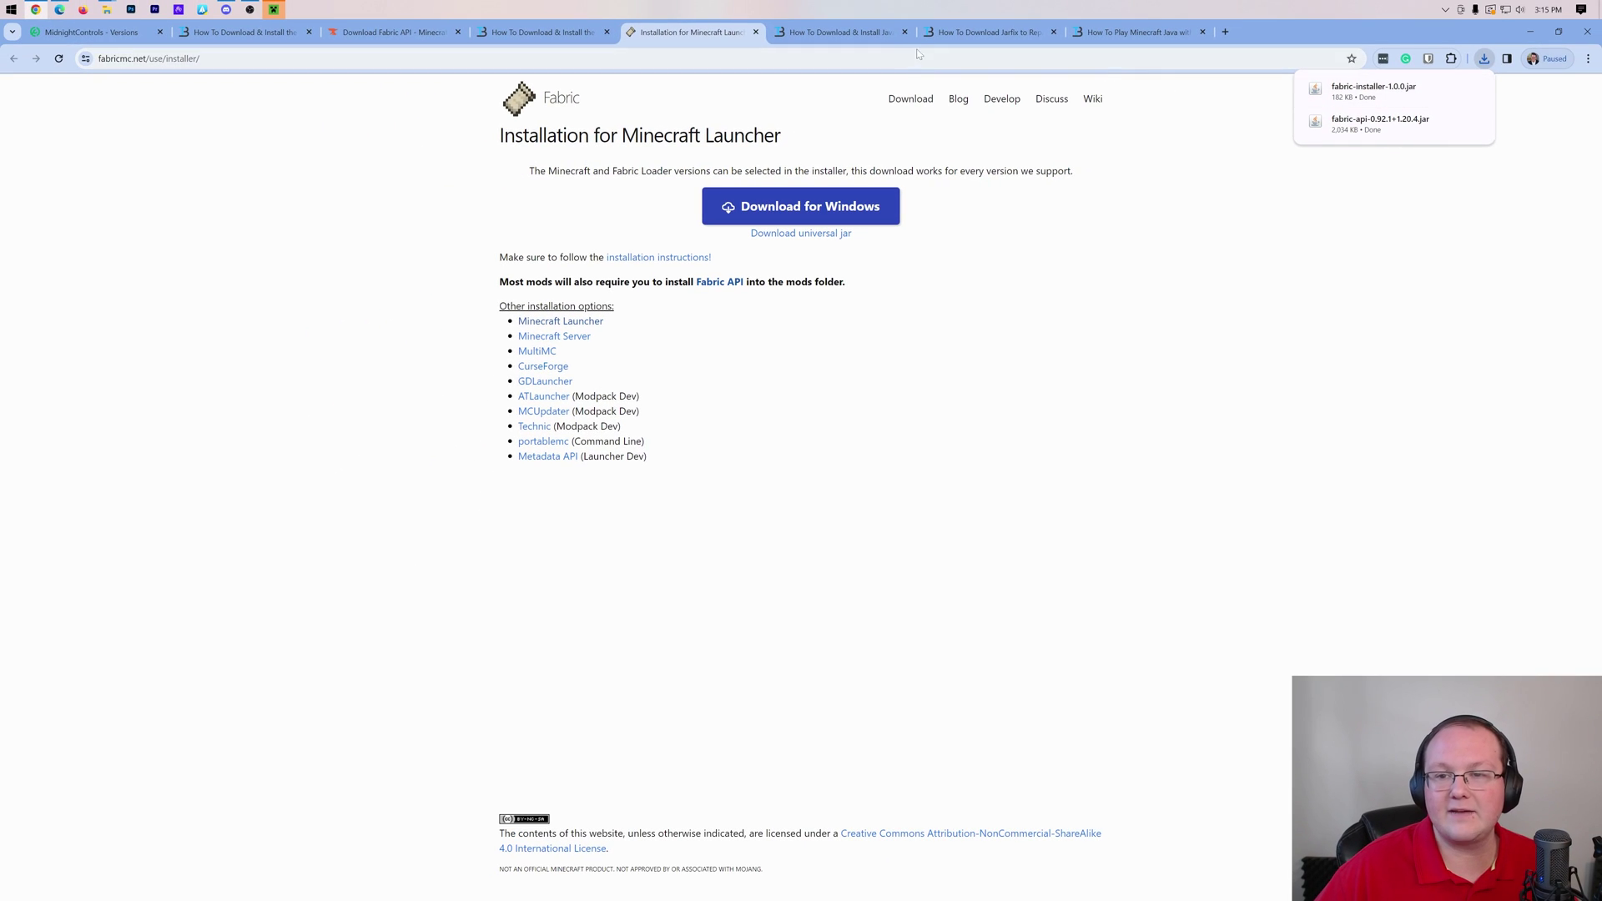
- Switch to File Explorer and move the three downloaded jar files from the Downloads folder to the desktop
{"action": "key", "text": "ctrl+Tab"}
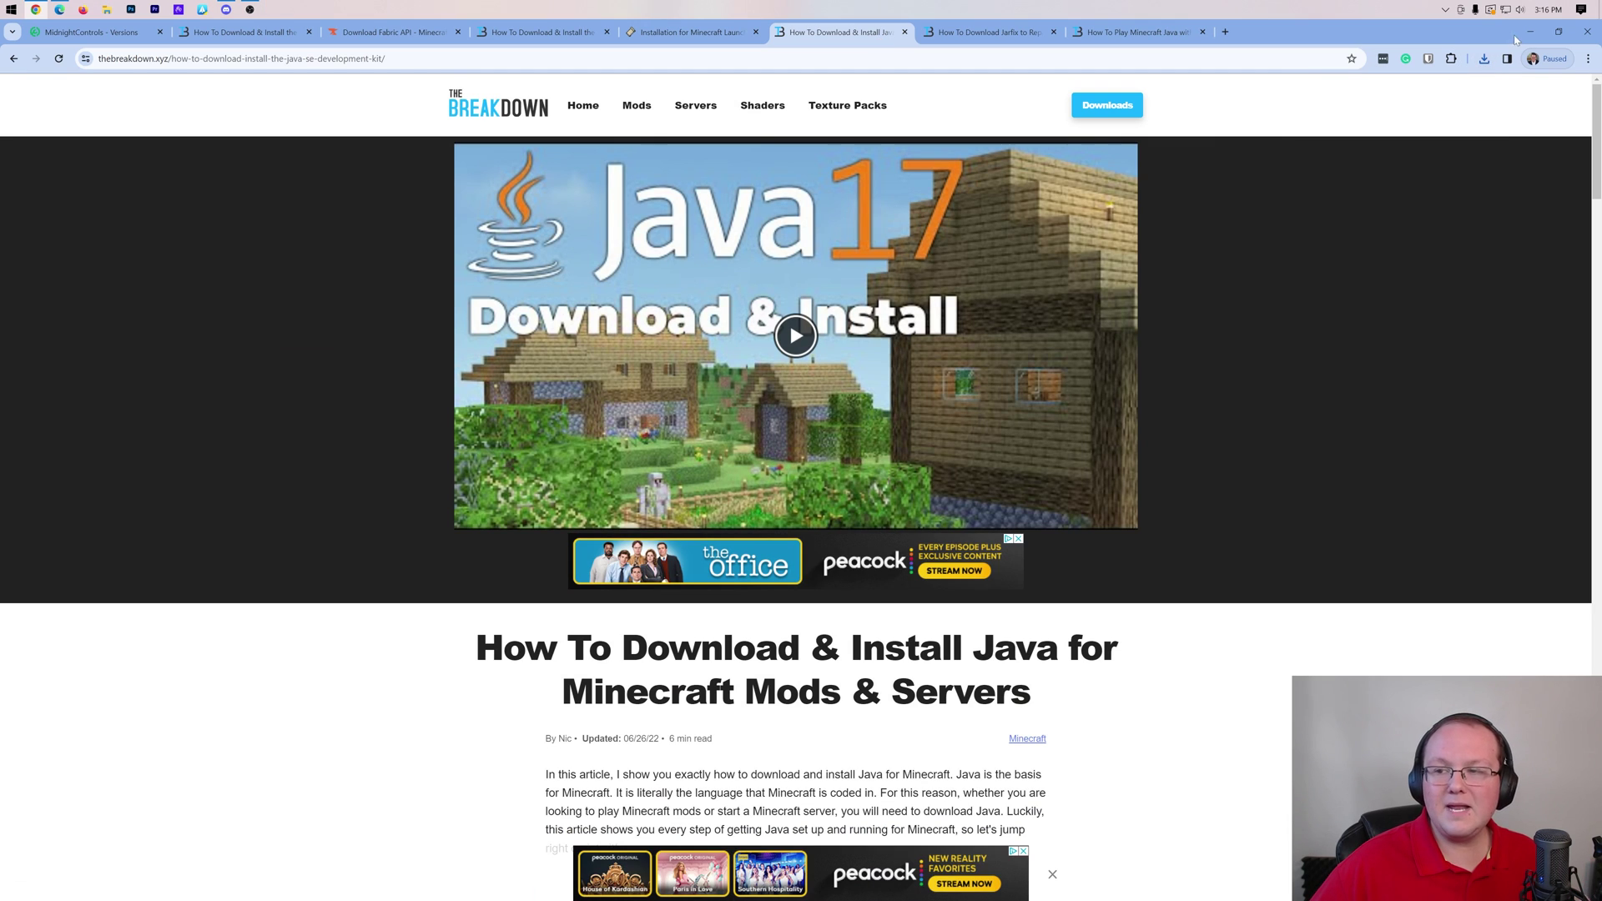
{"action": "left_click", "coordinate": [1530, 32]}
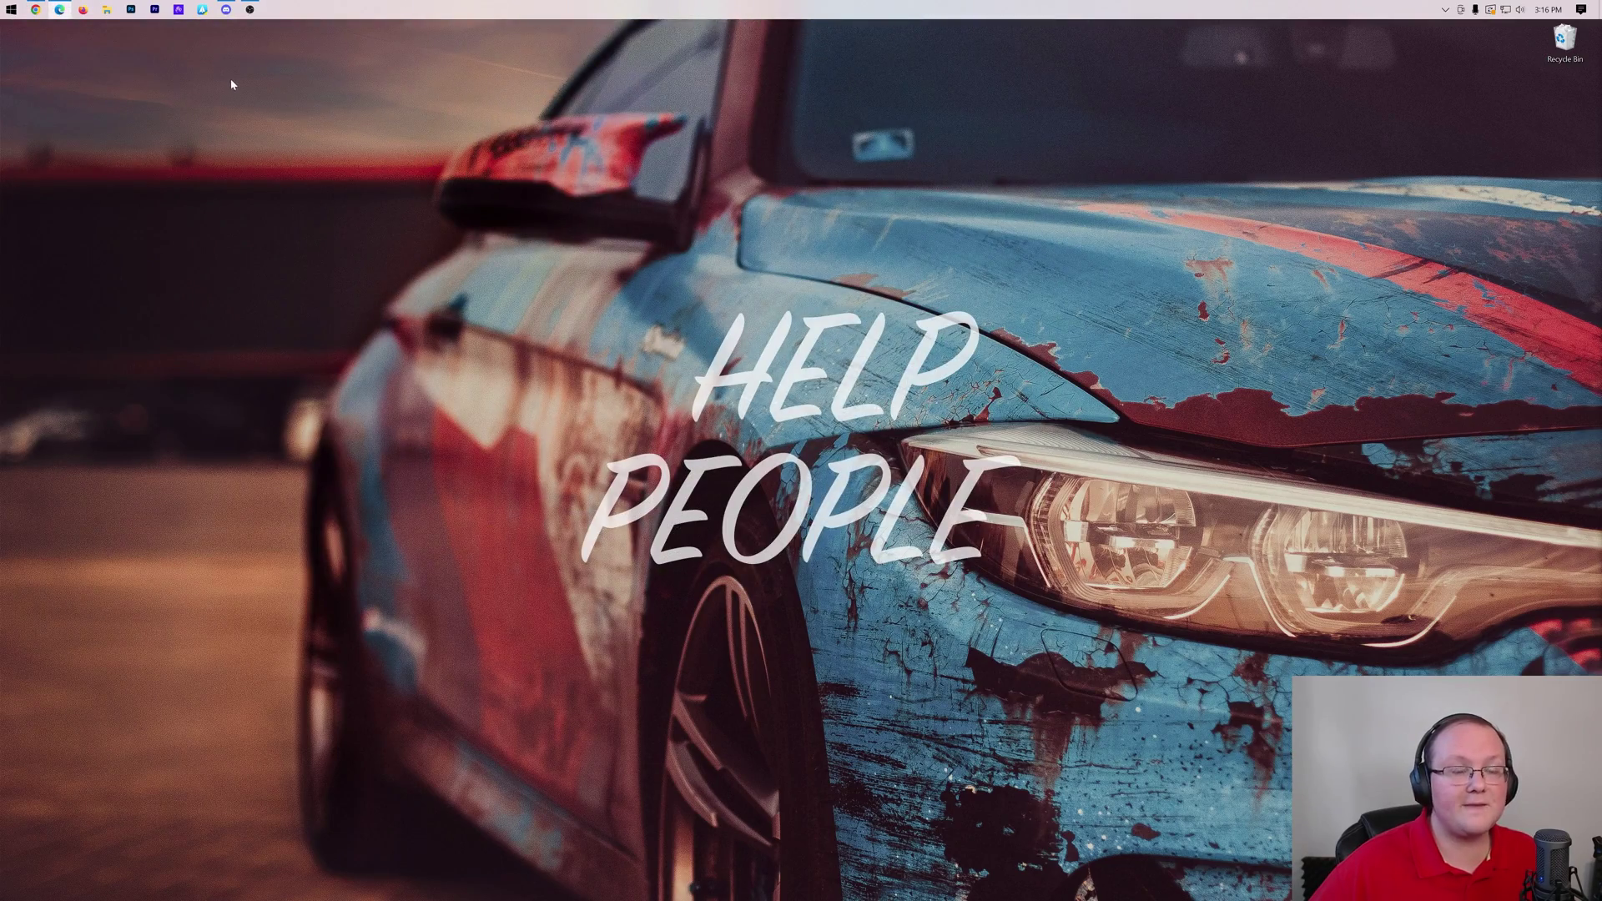
{"action": "left_click", "coordinate": [106, 9]}
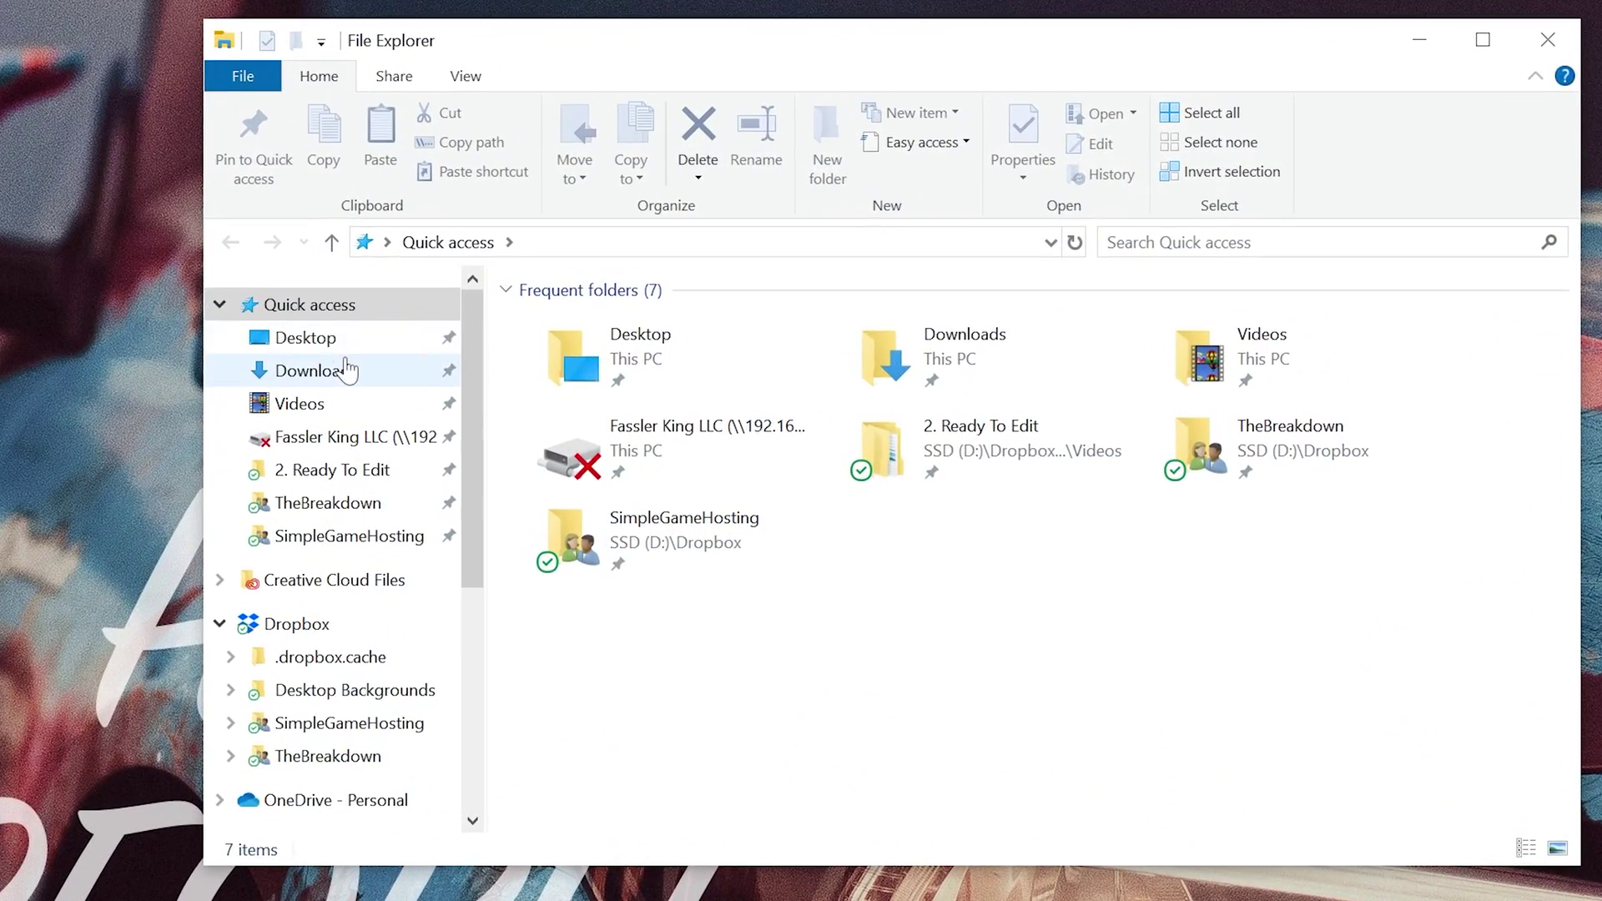
{"action": "left_click", "coordinate": [666, 298]}
{"action": "left_click_drag", "start_coordinate": [550, 422], "coordinate": [2, 197]}
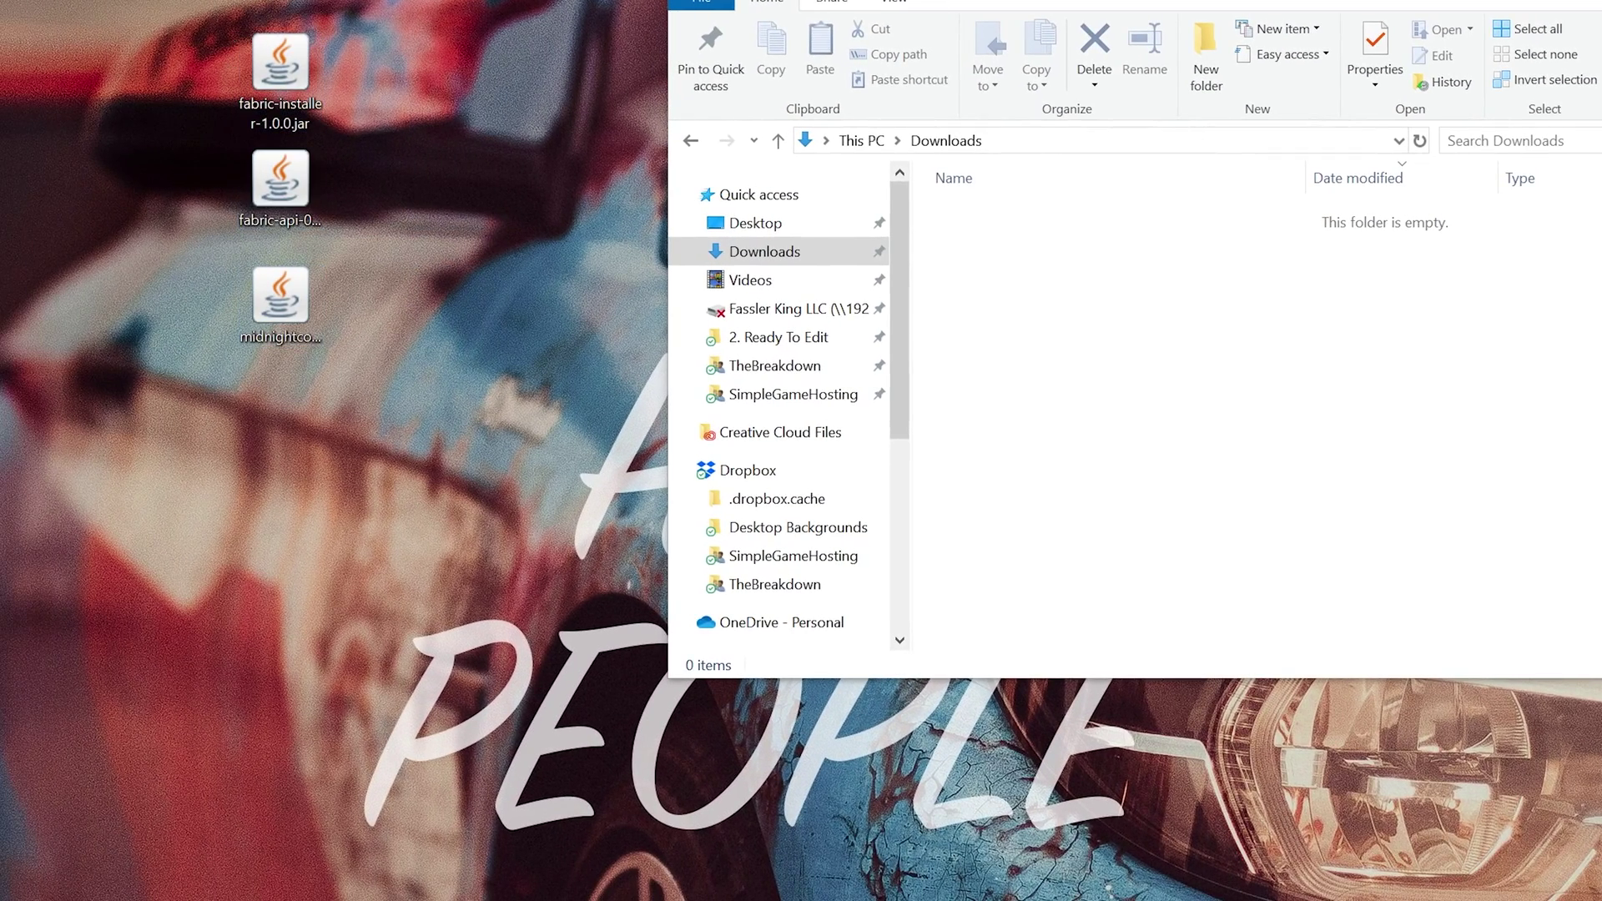
{"action": "key", "text": "alt+F4"}
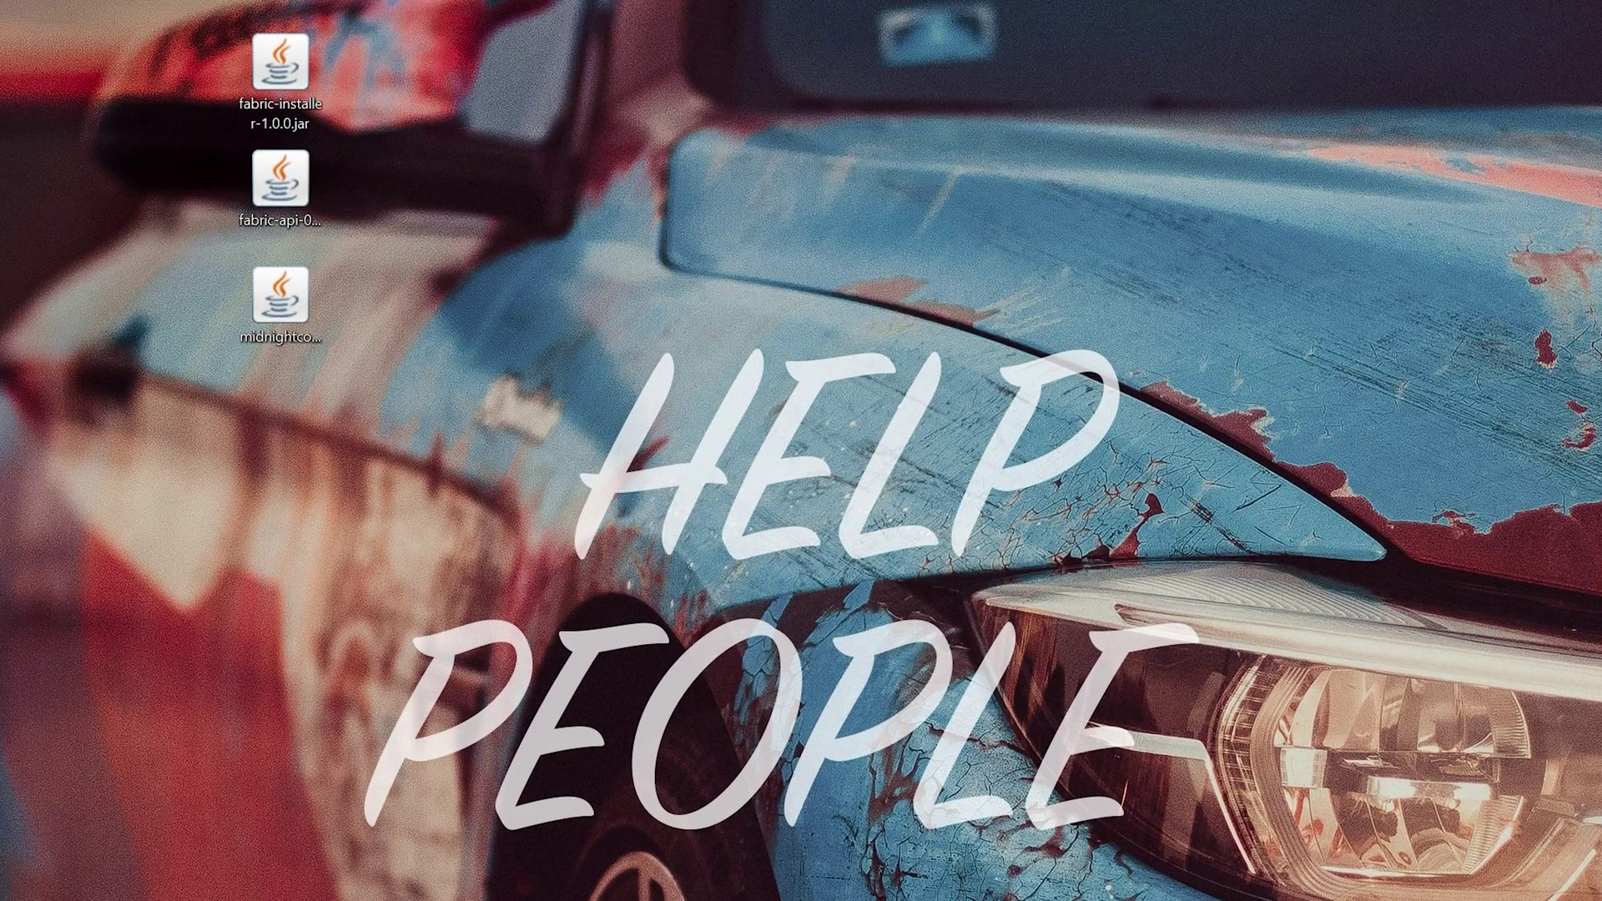
- Move the Fabric installer apart from the two mod files on the desktop and open its Open with choices
{"action": "left_click_drag", "start_coordinate": [302, 79], "coordinate": [480, 79]}
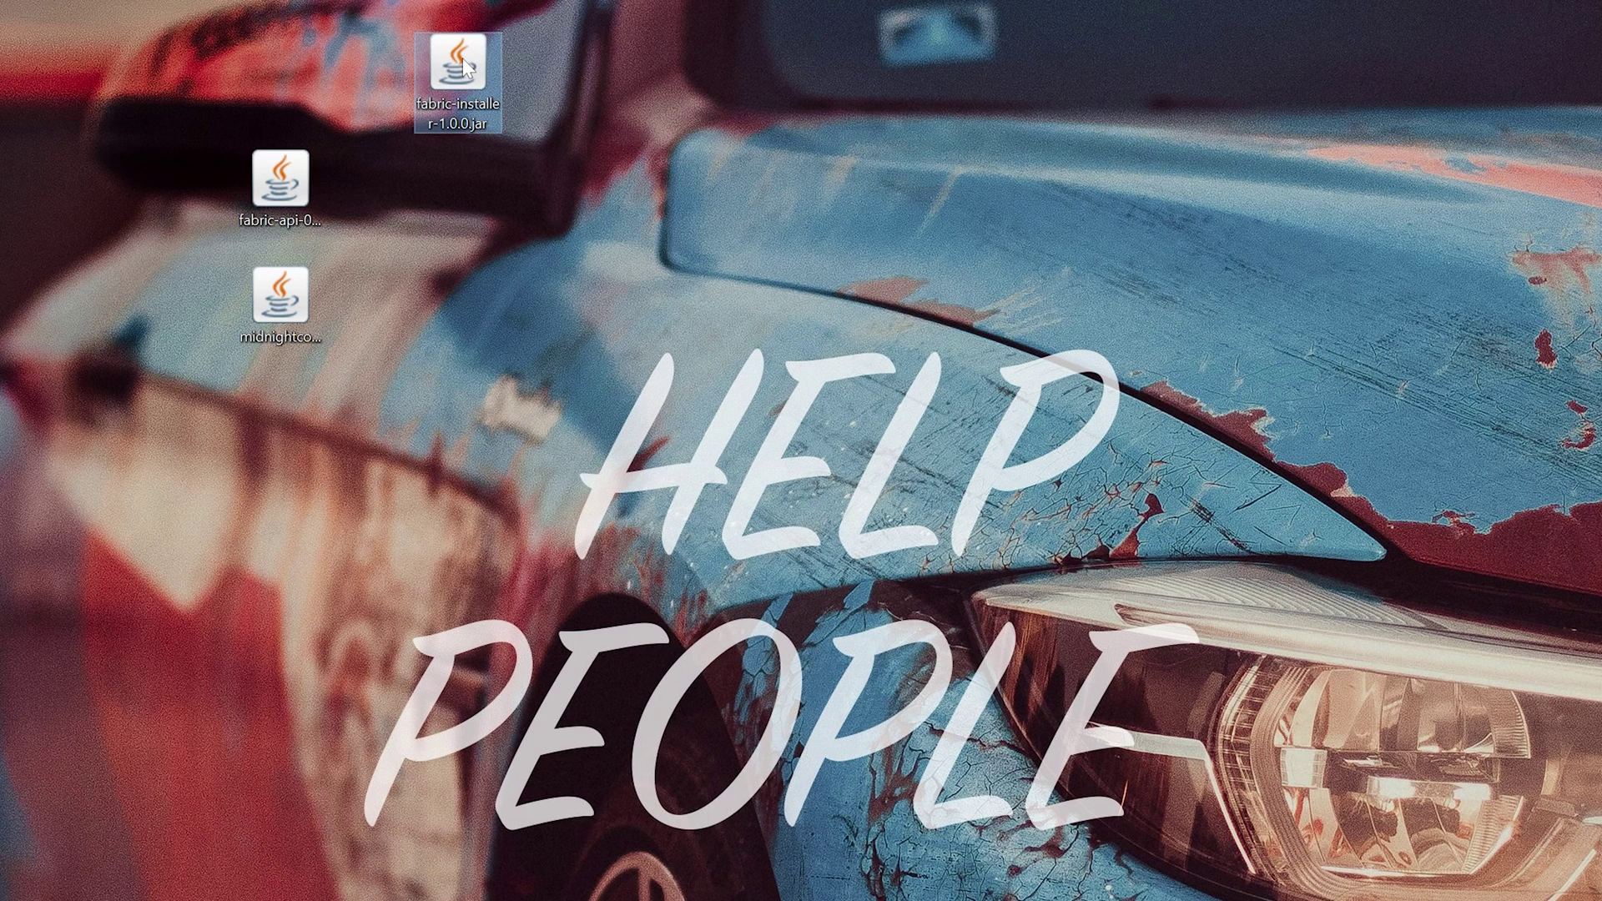
{"action": "right_click", "coordinate": [463, 59]}
{"action": "left_click", "coordinate": [558, 264]}
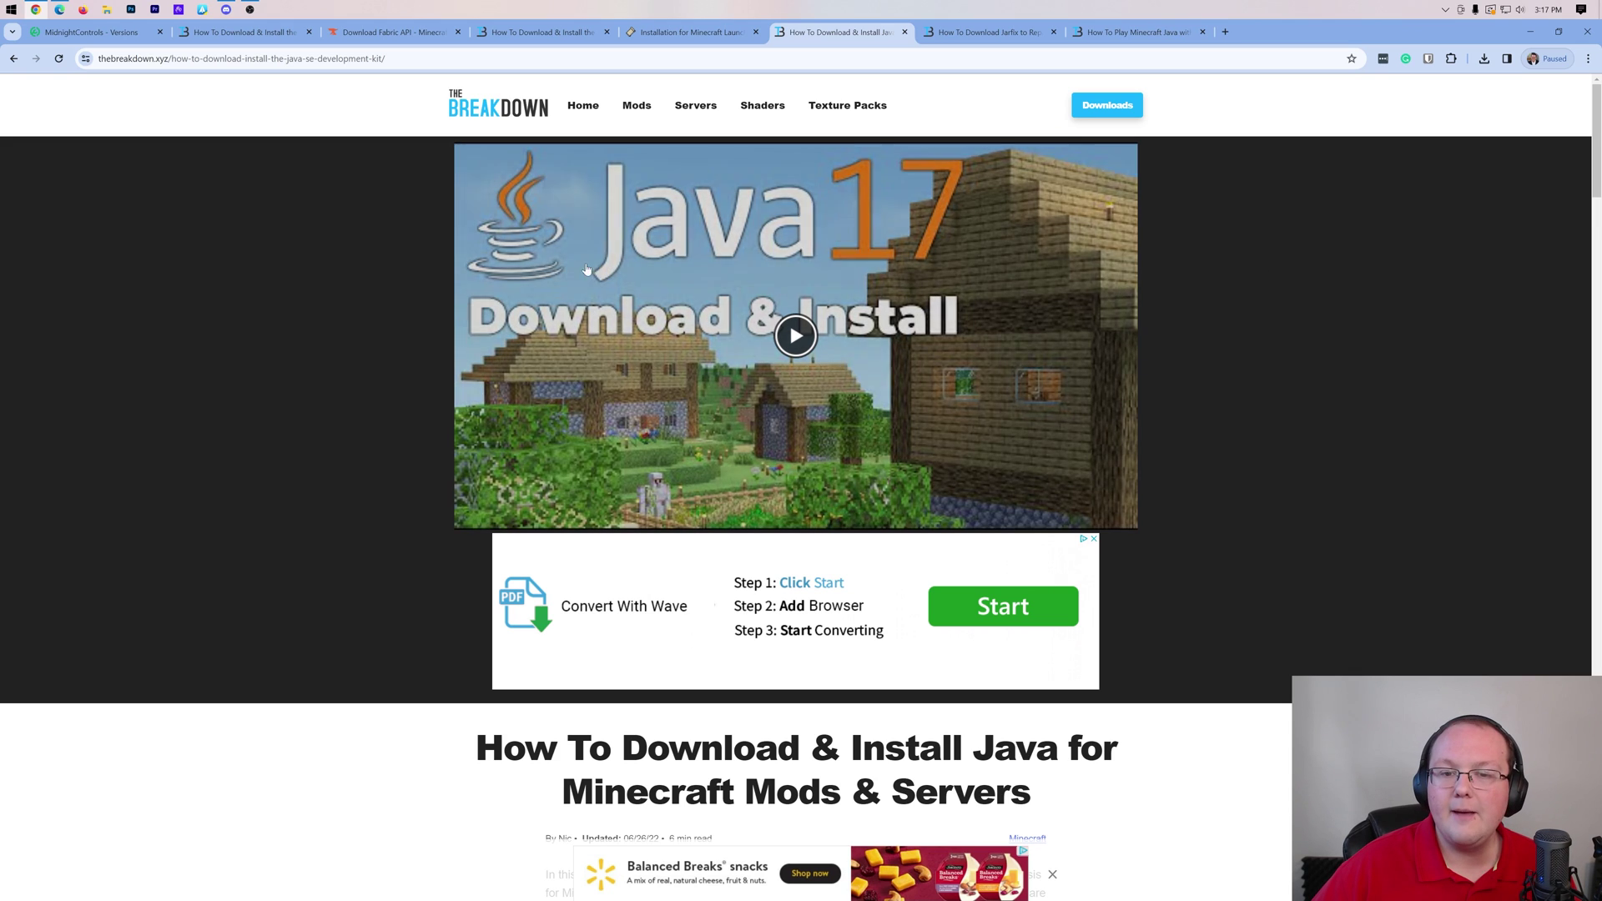
- Look over the Java 17 download guide and the Jarfix guide in the browser, then return to the desktop
{"action": "scroll", "coordinate": [958, 309], "scroll_direction": "down", "scroll_amount": 3}
{"action": "scroll", "coordinate": [958, 309], "scroll_direction": "down", "scroll_amount": 9}
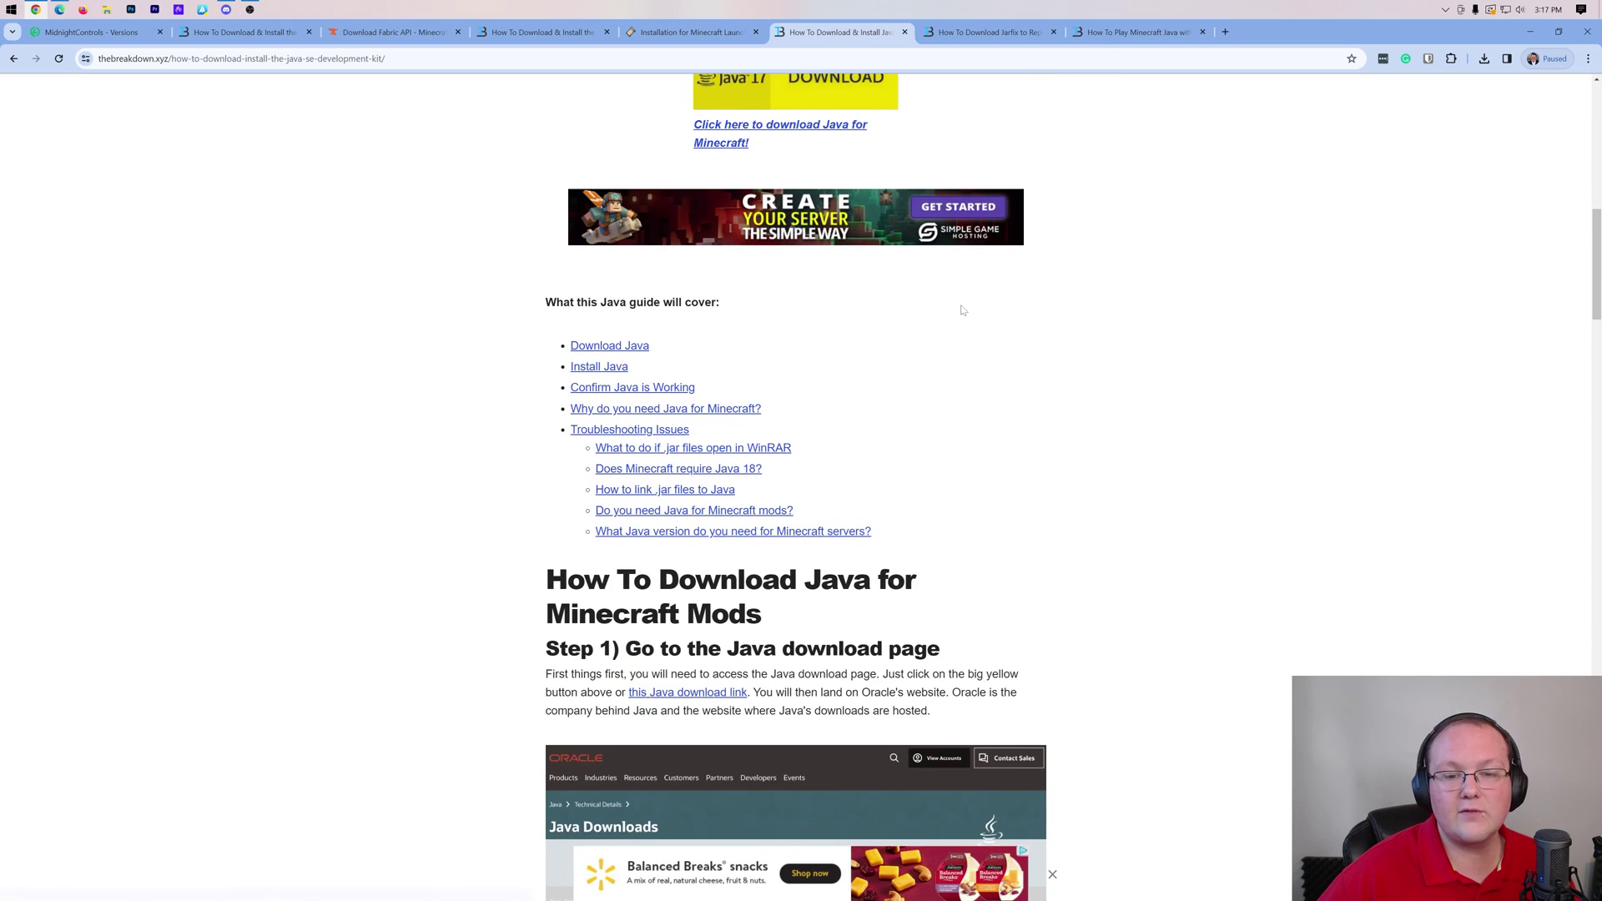
{"action": "scroll", "coordinate": [968, 315], "scroll_direction": "up", "scroll_amount": 12}
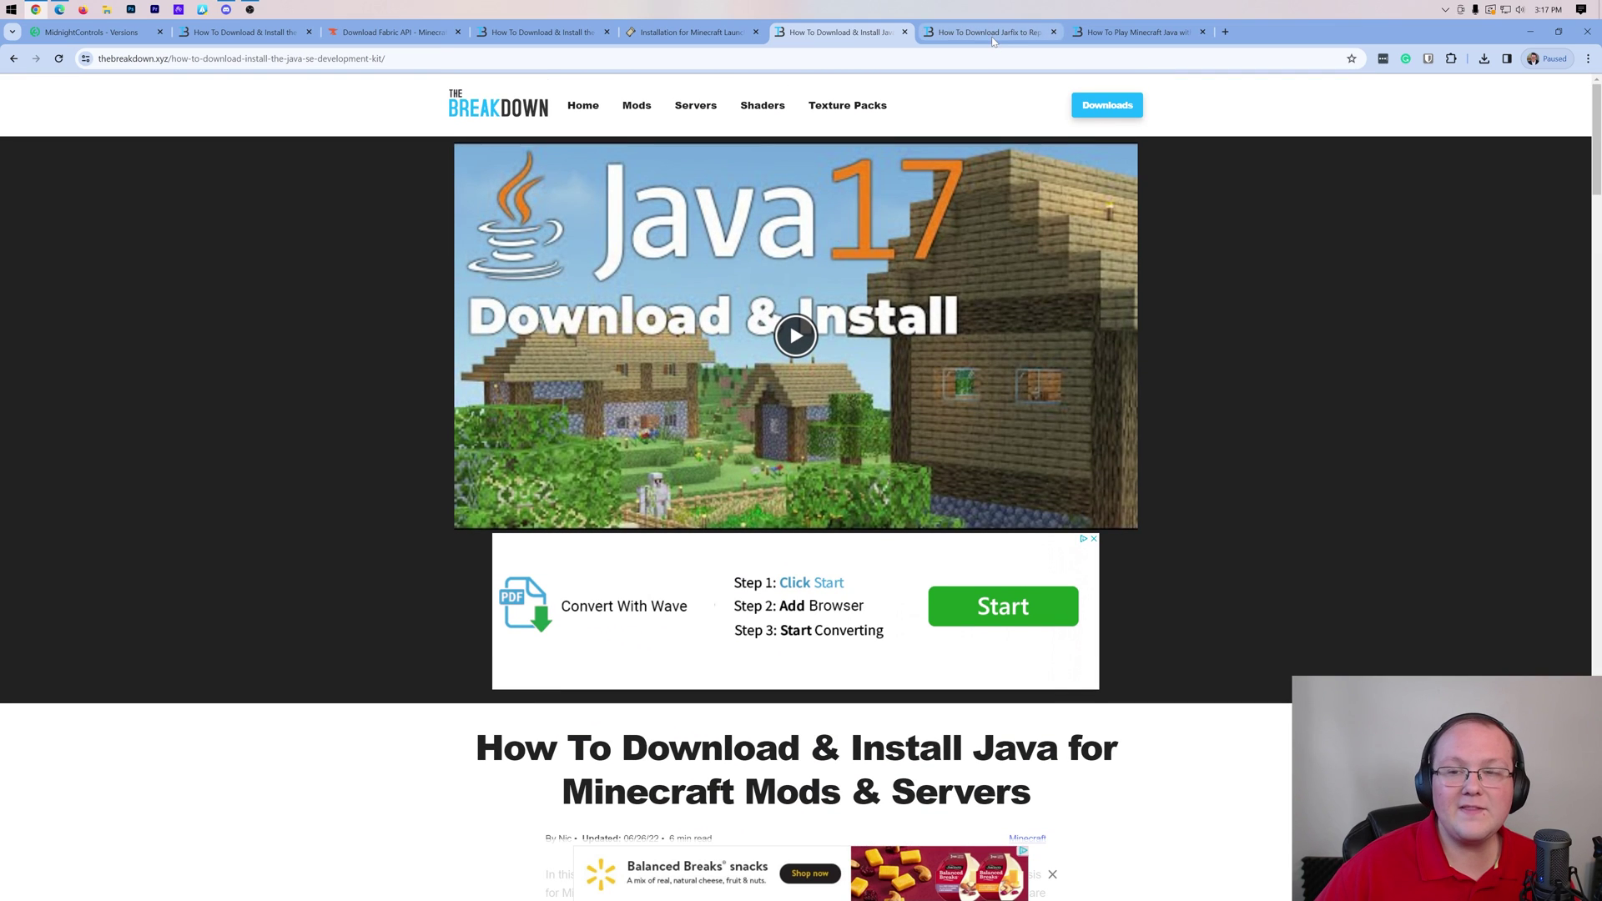
{"action": "left_click", "coordinate": [989, 33]}
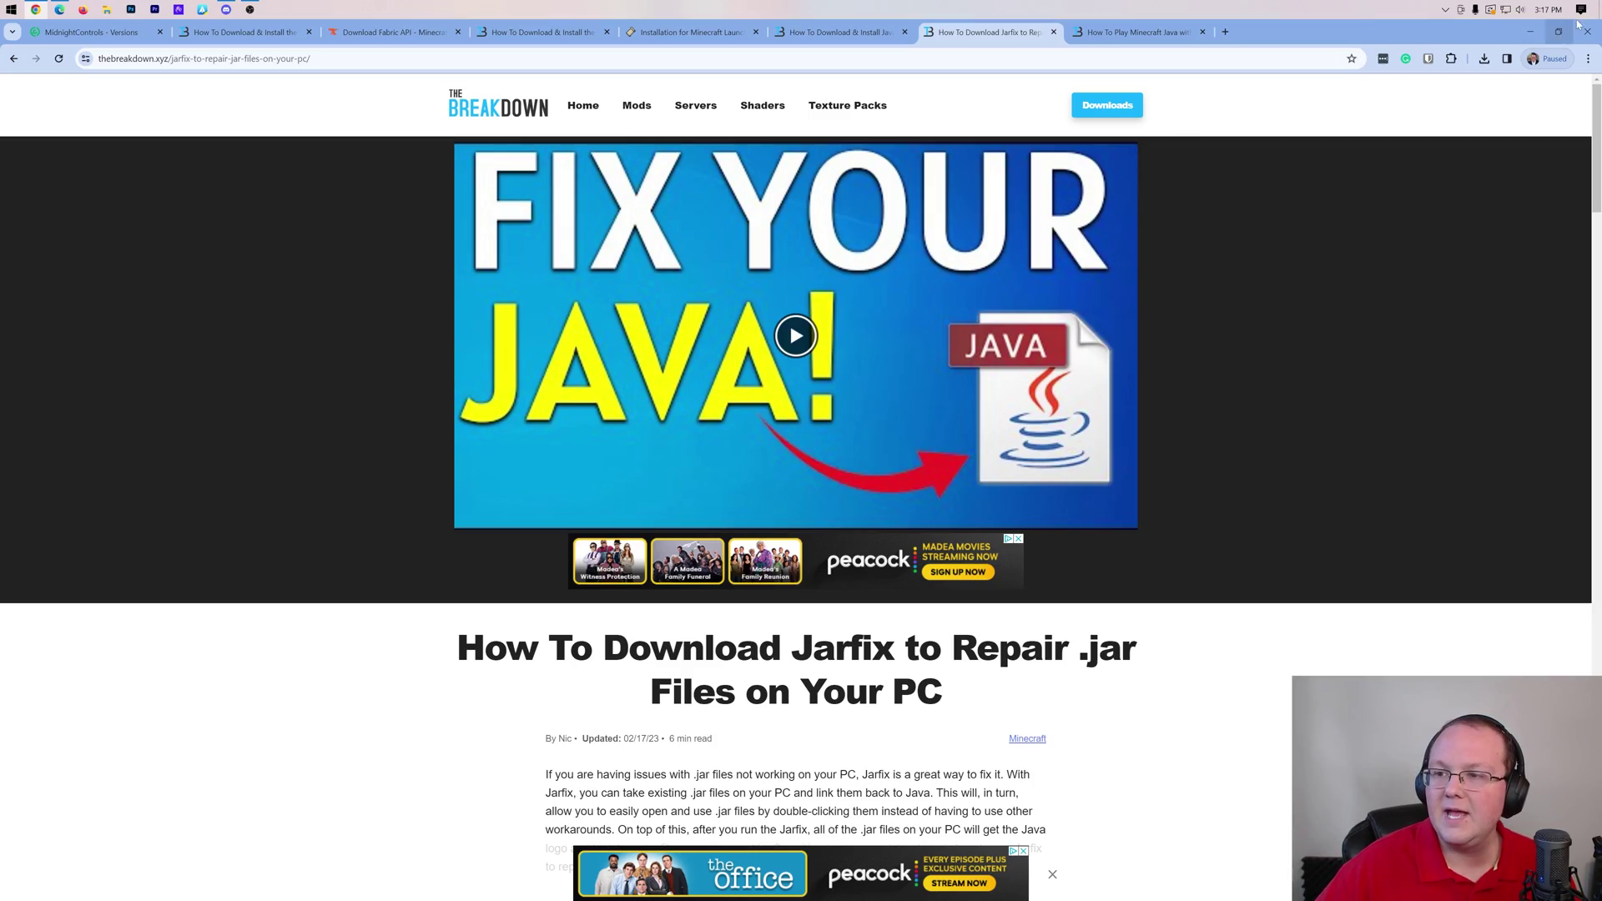
{"action": "left_click", "coordinate": [1531, 35]}
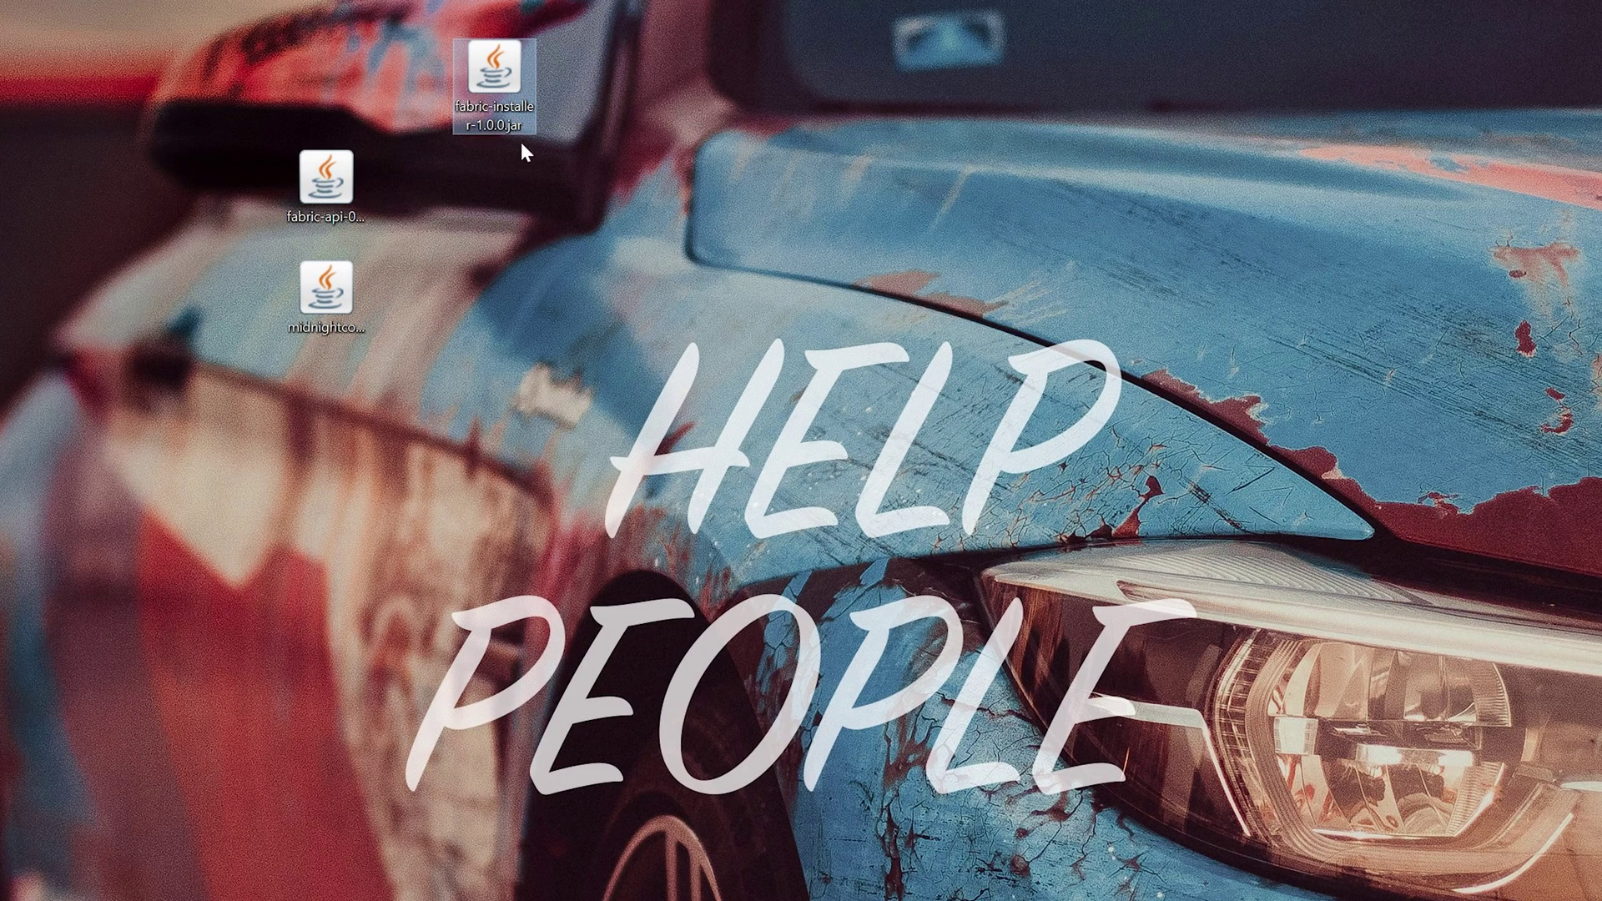
- Open the Fabric installer jar on the desktop with Java(TM) Platform SE binary
{"action": "right_click", "coordinate": [501, 79]}
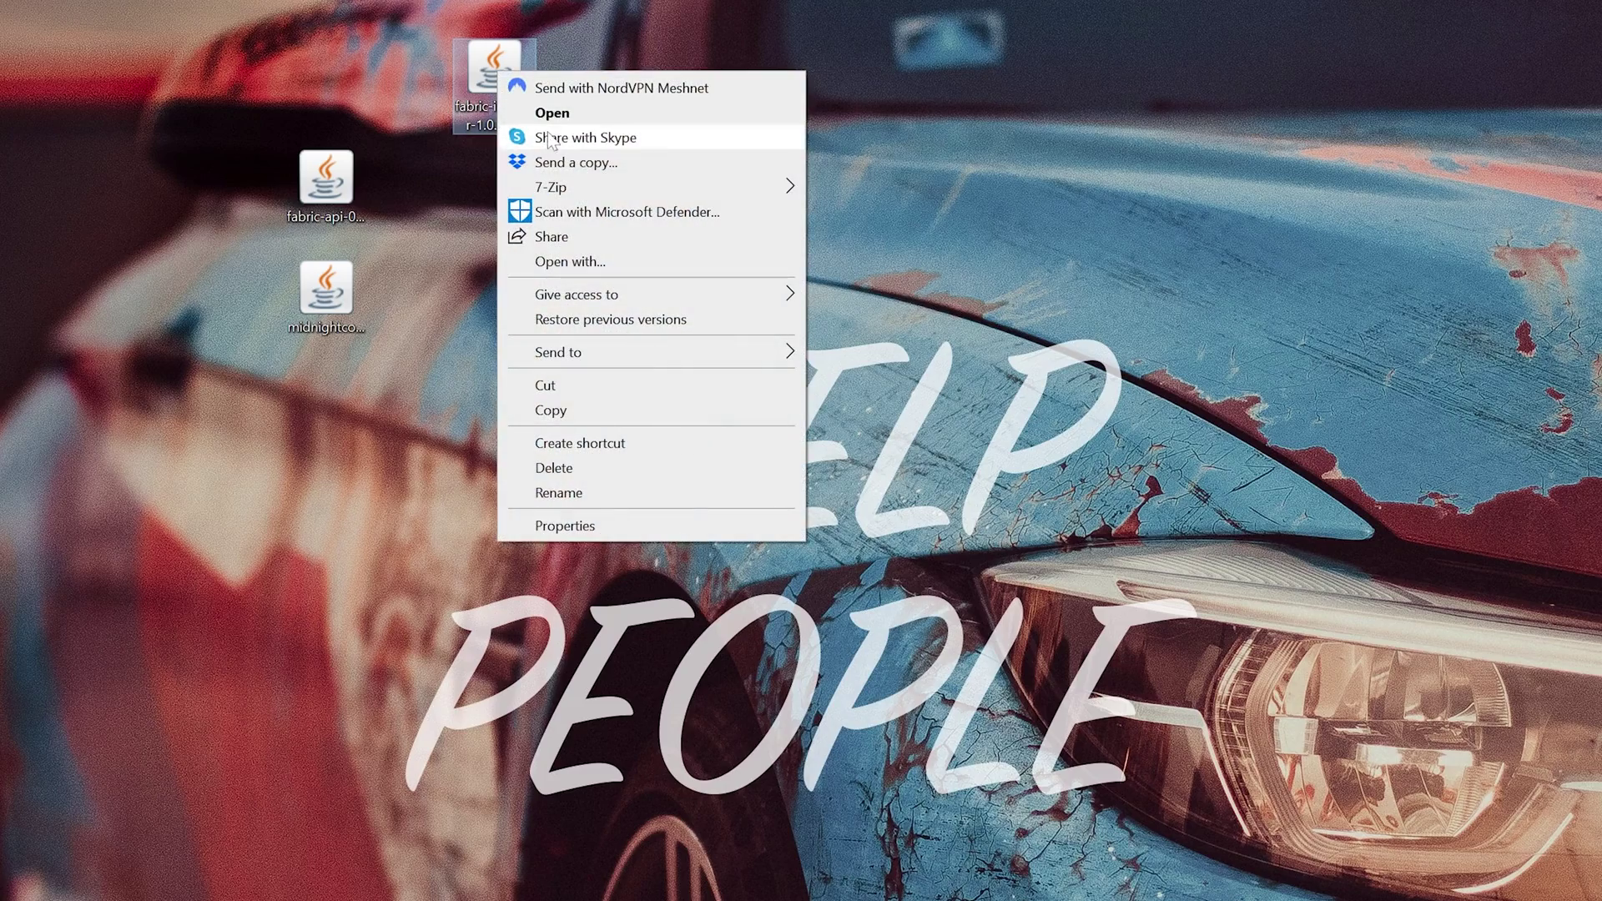
{"action": "left_click", "coordinate": [583, 259]}
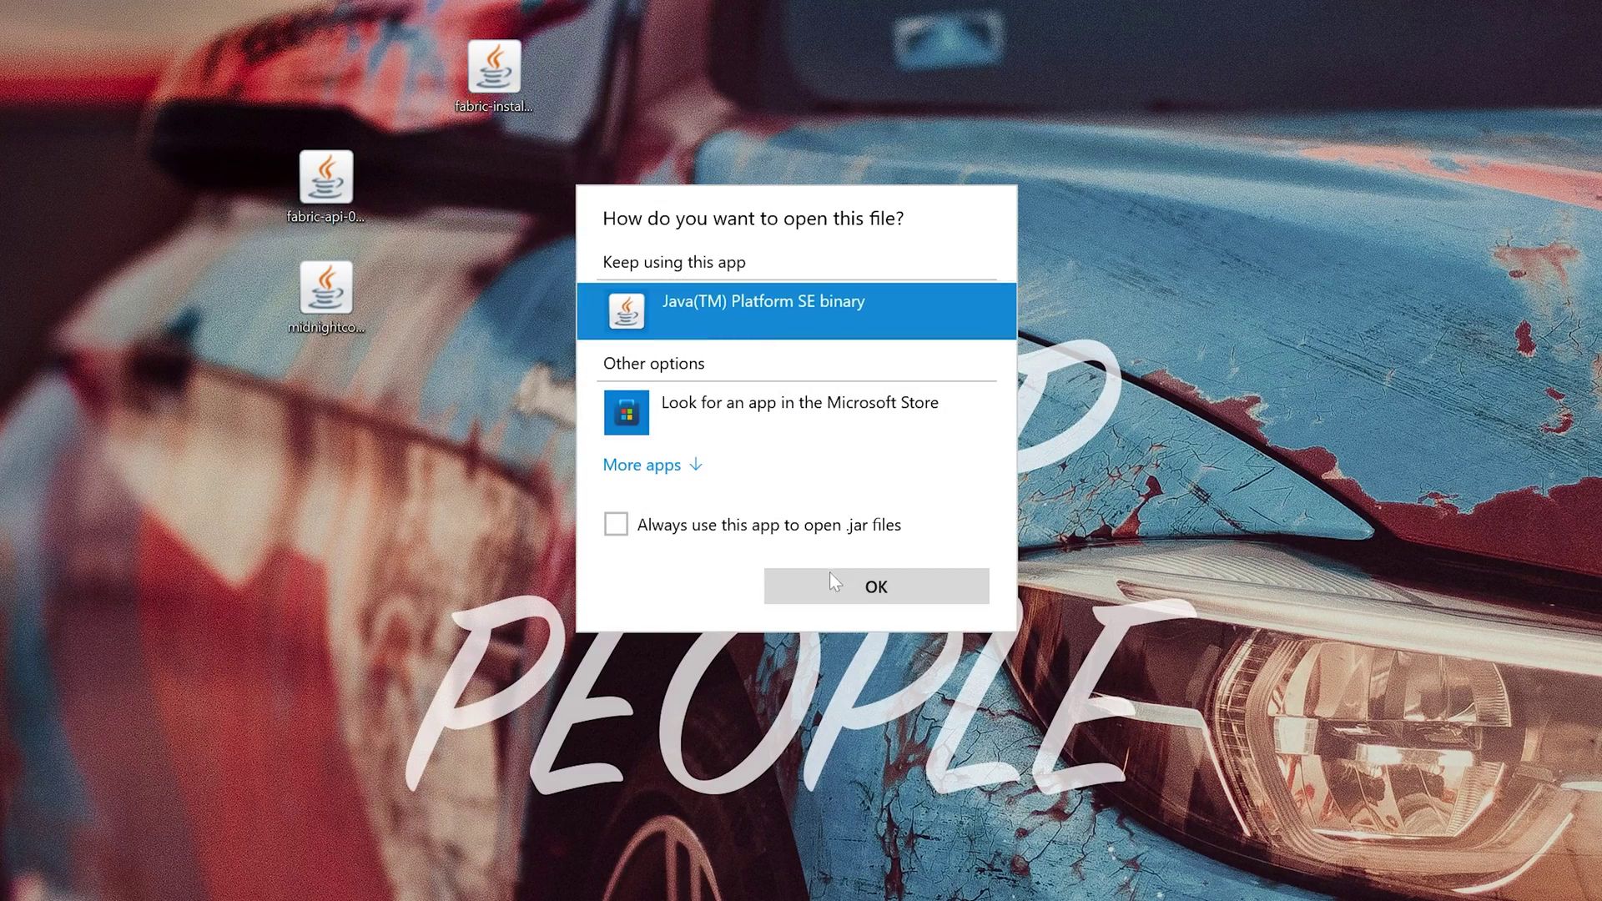
{"action": "left_click", "coordinate": [833, 575]}
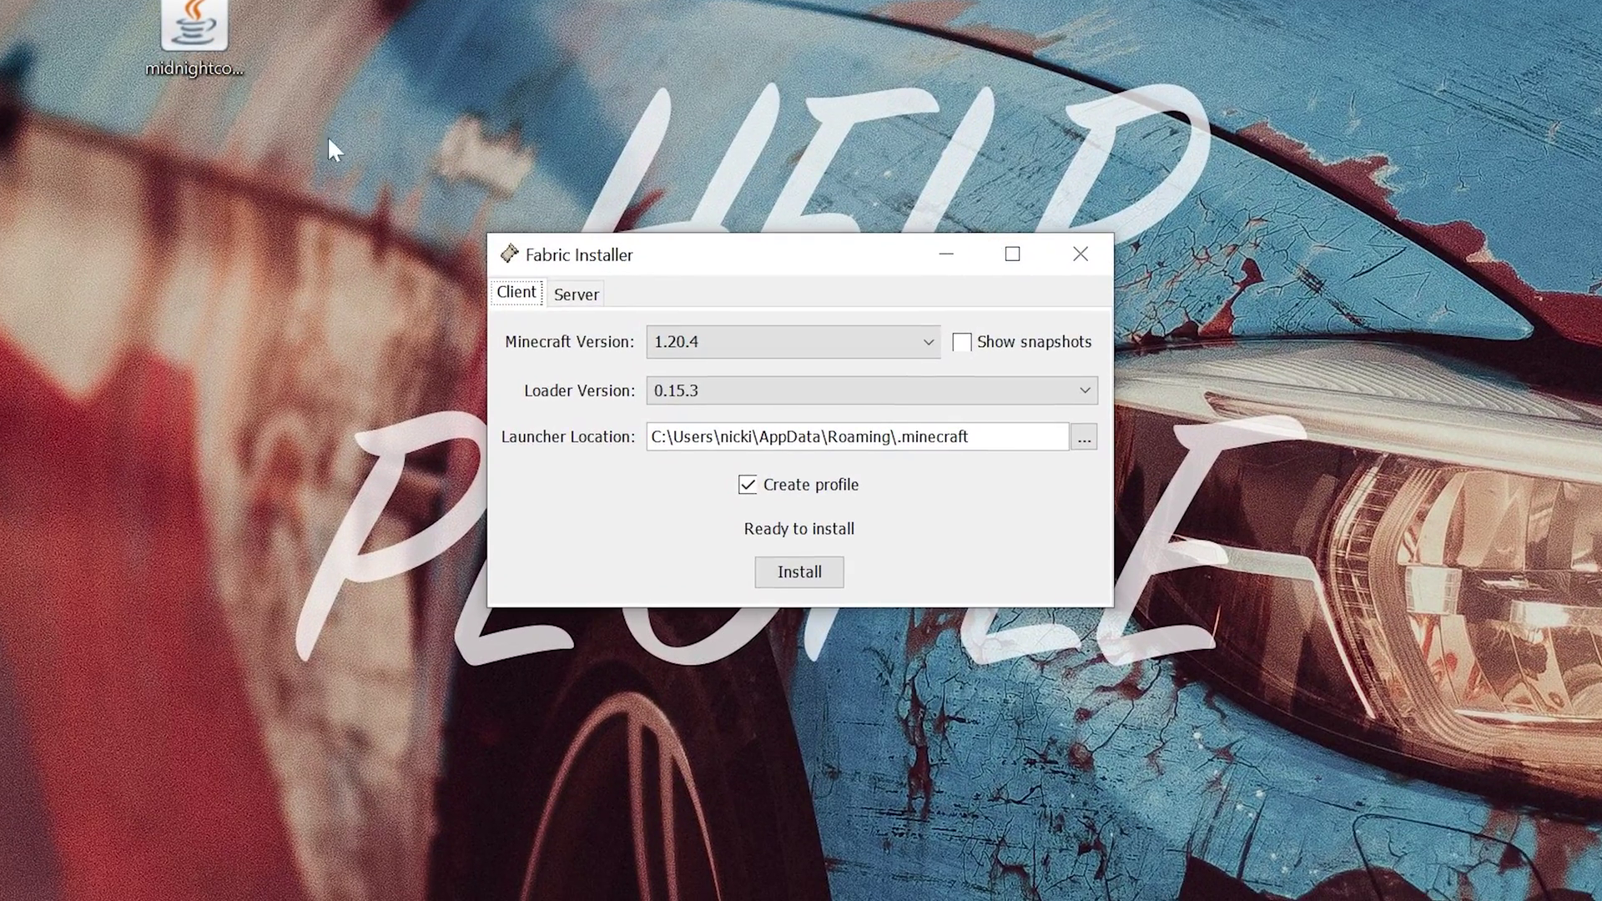
- Install Fabric Loader 0.15.3 for the Minecraft 1.20.4 client with profile creation enabled
{"action": "left_click", "coordinate": [762, 342]}
{"action": "scroll", "coordinate": [767, 417], "scroll_direction": "down", "scroll_amount": 7}
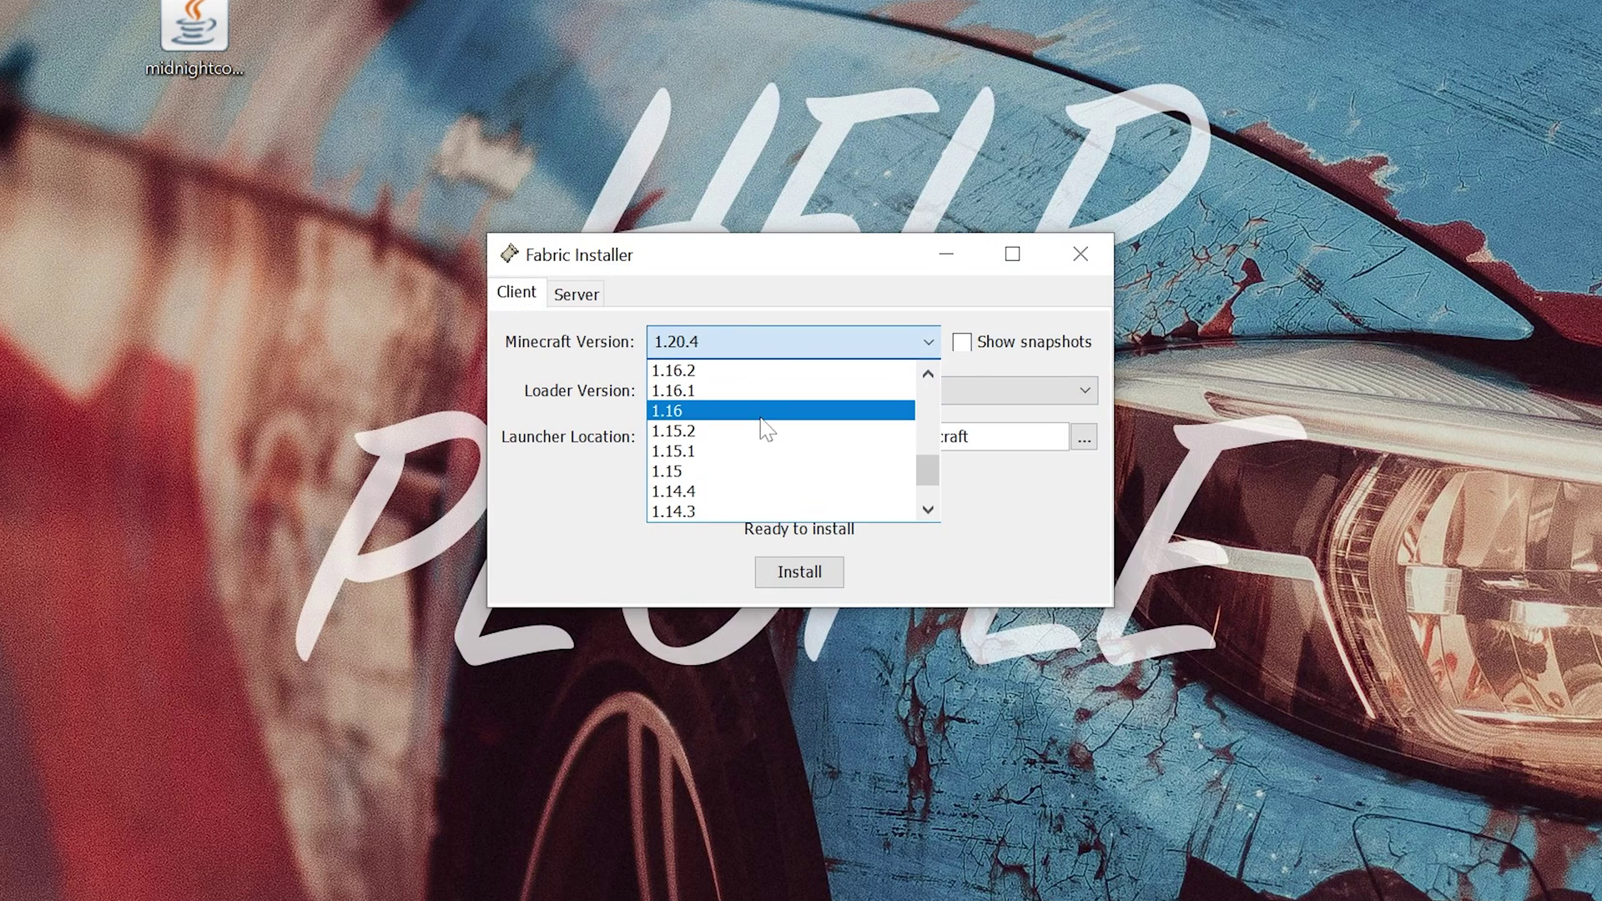
{"action": "scroll", "coordinate": [773, 430], "scroll_direction": "up", "scroll_amount": 7}
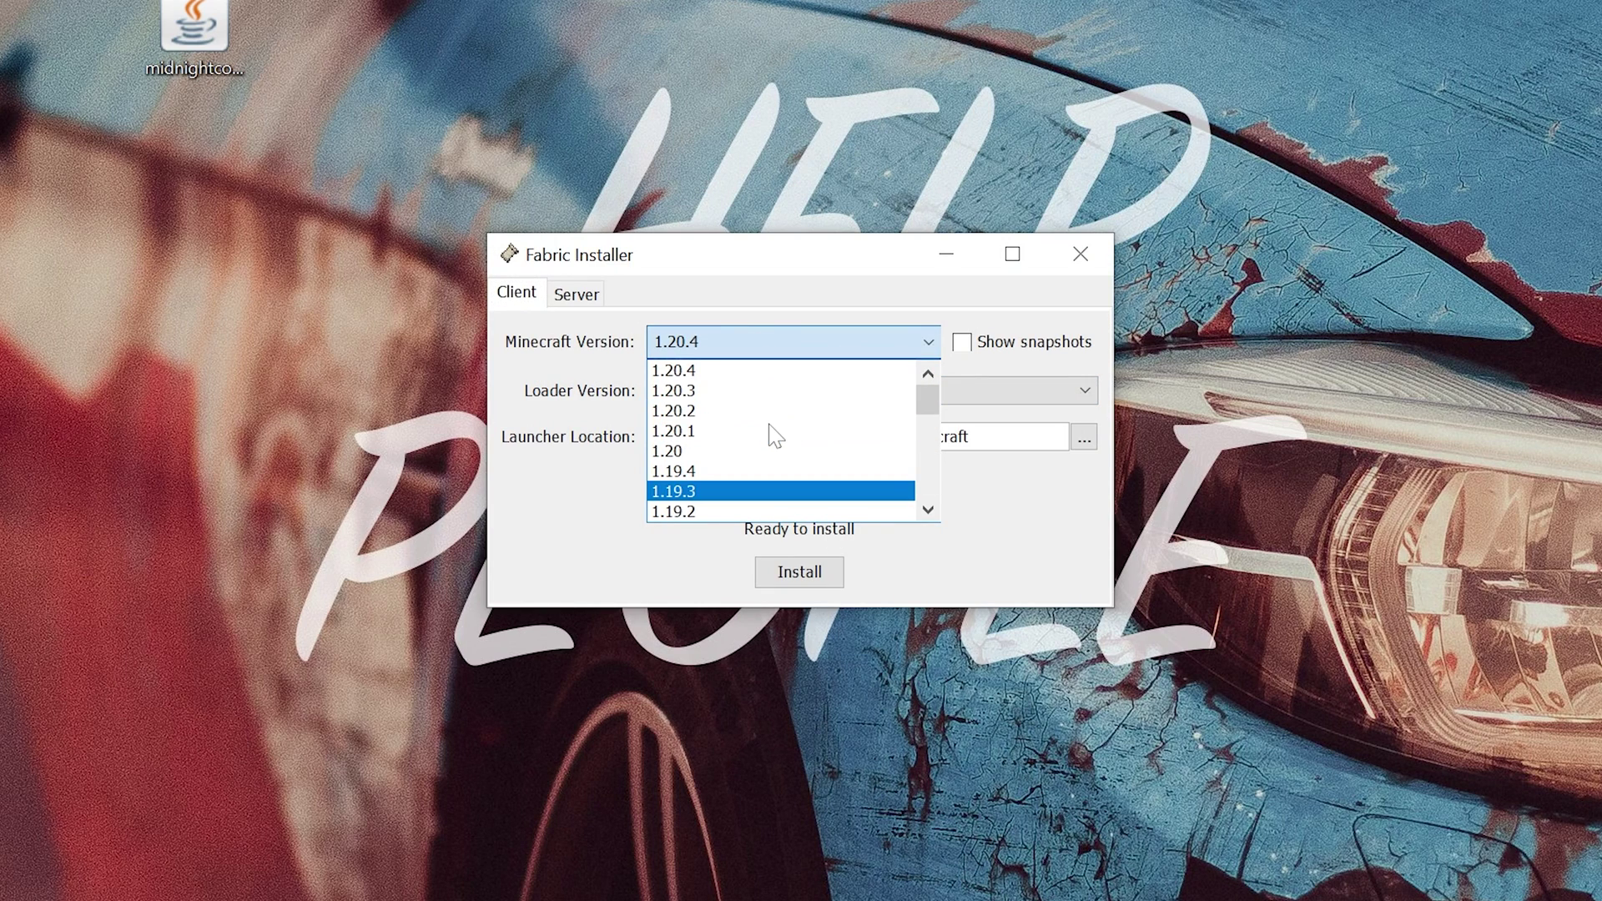
{"action": "left_click", "coordinate": [768, 374]}
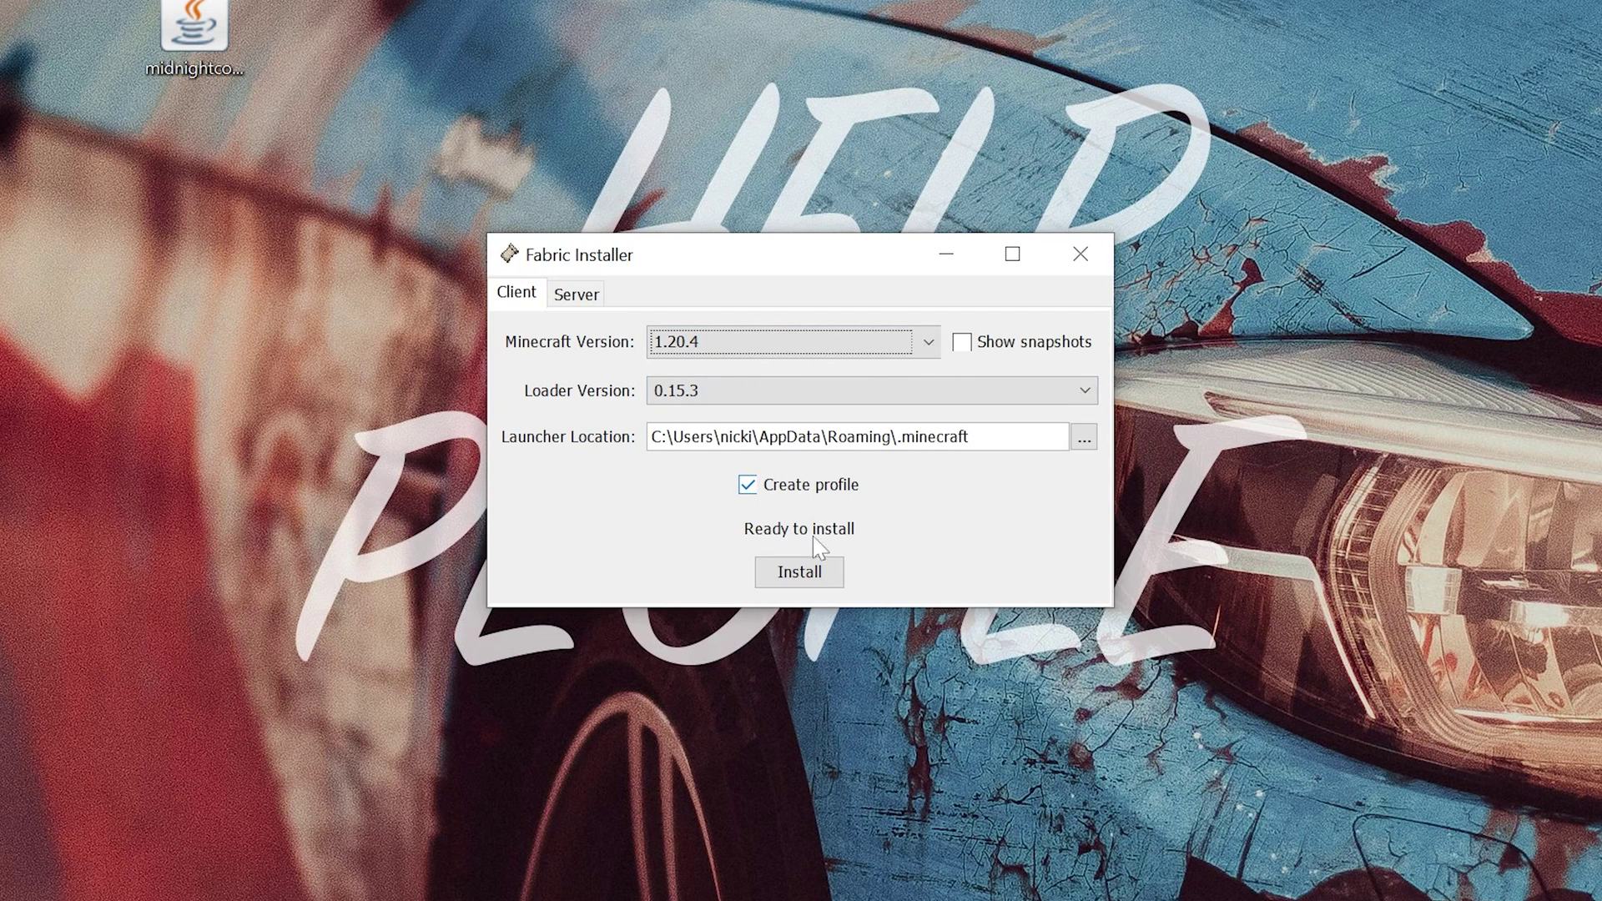
{"action": "left_click", "coordinate": [816, 573]}
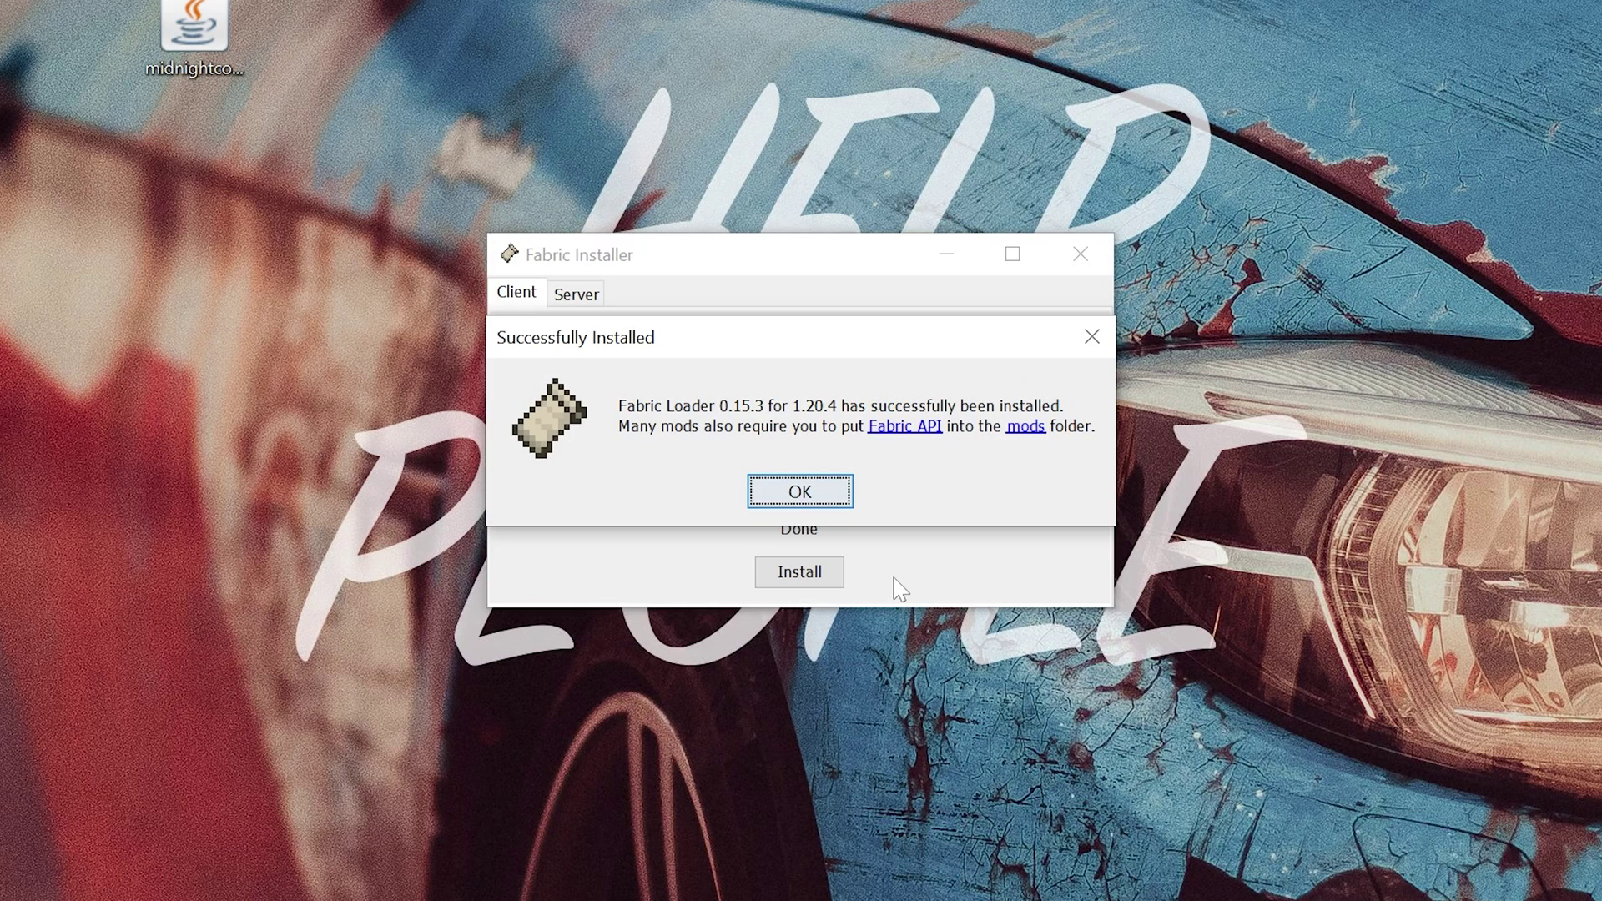
{"action": "left_click", "coordinate": [818, 502]}
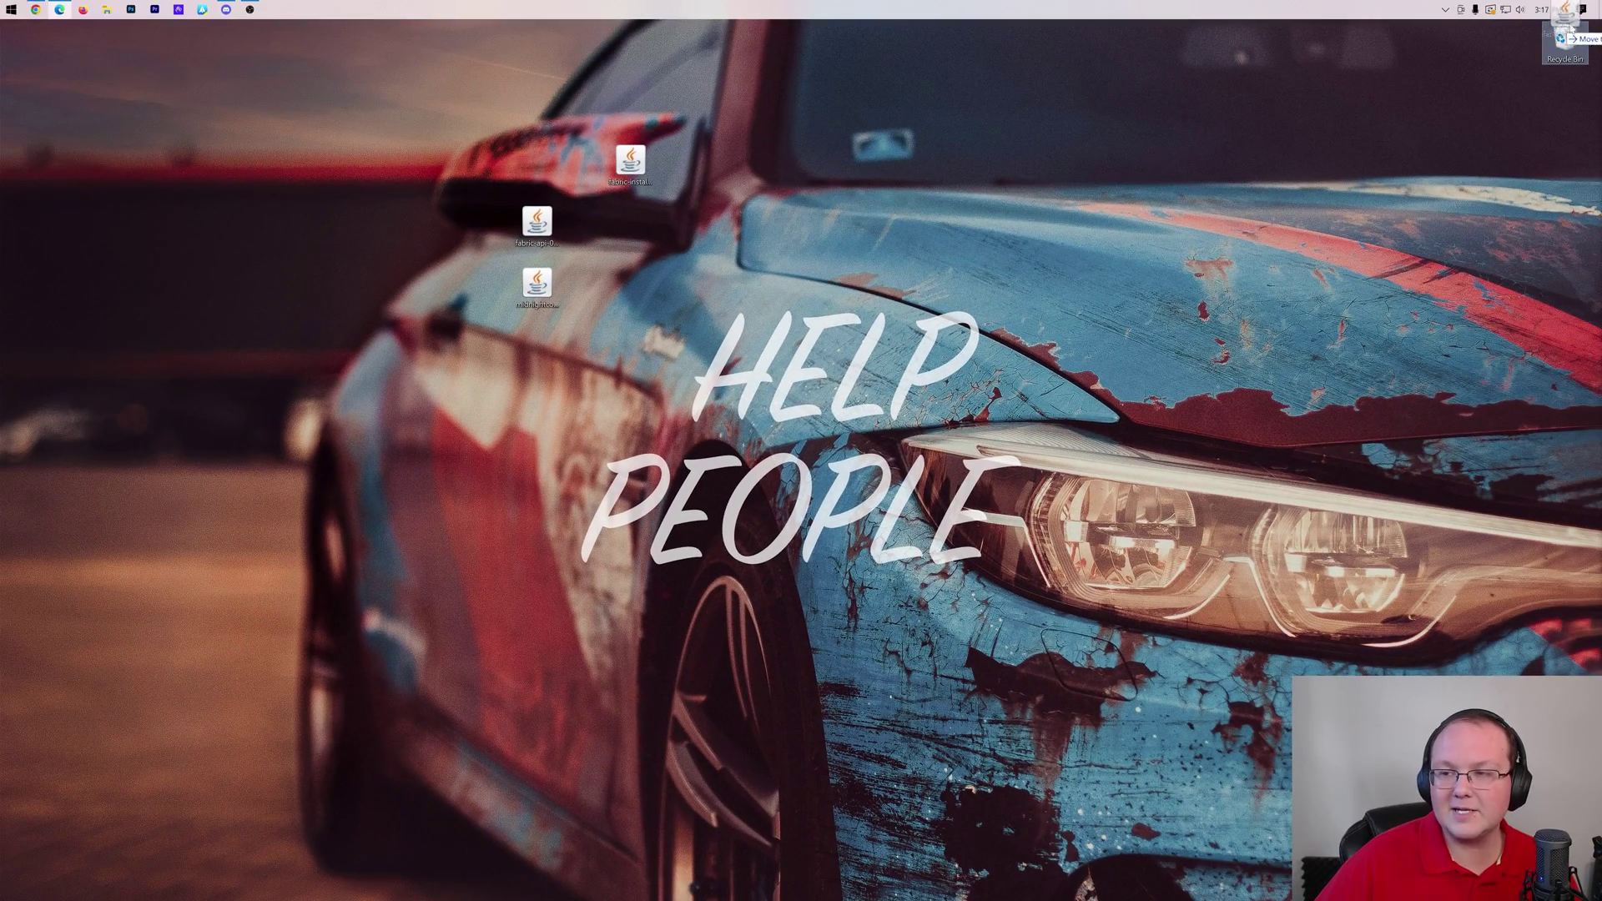
- Send the Fabric installer to the Recycle Bin and reposition the Fabric API and MidnightControls files together on the desktop
{"action": "key", "text": "Delete"}
{"action": "left_click_drag", "start_coordinate": [521, 181], "coordinate": [525, 380]}
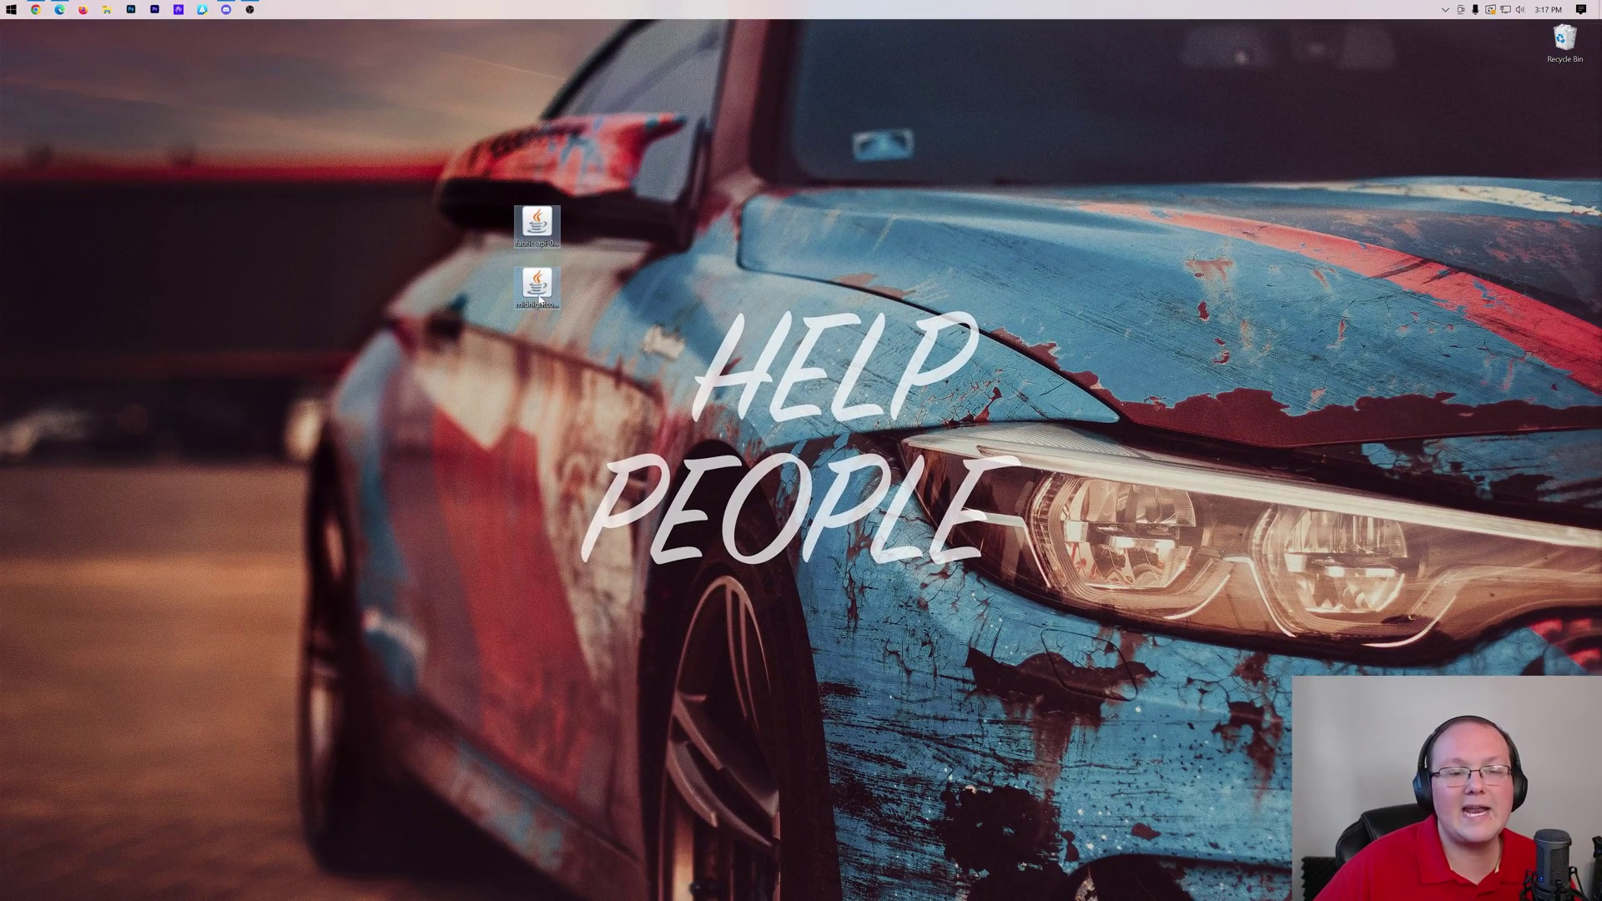
{"action": "left_click_drag", "start_coordinate": [534, 288], "coordinate": [487, 227]}
- Open the Minecraft Launcher and display the Java Edition installations with modded versions included
{"action": "left_click", "coordinate": [5, 7]}
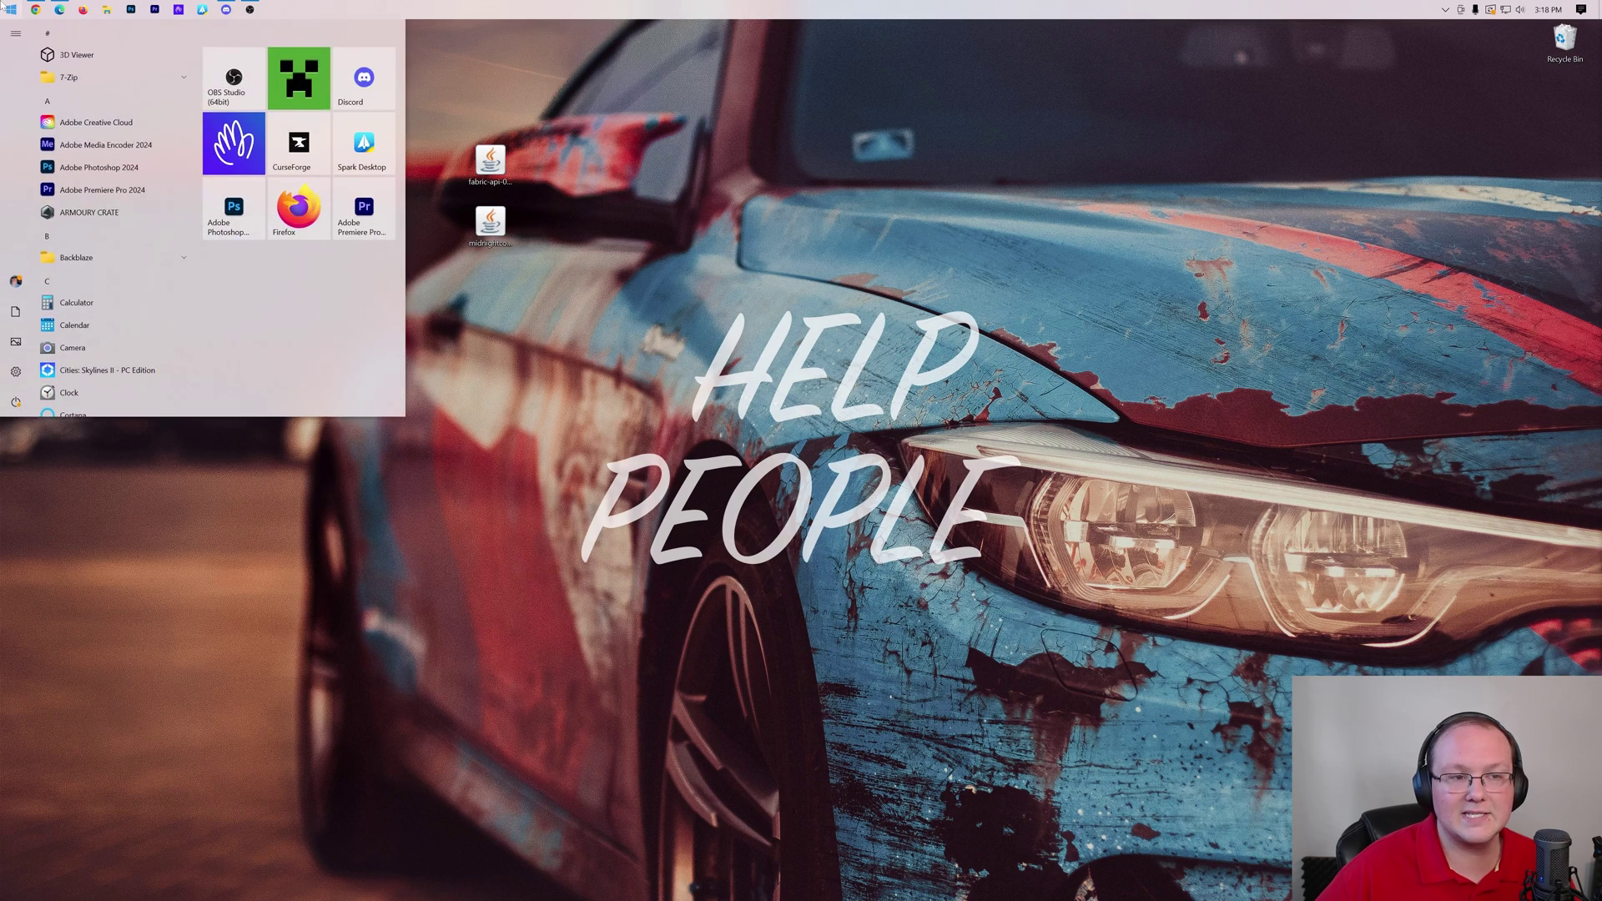
{"action": "type", "text": "mine"}
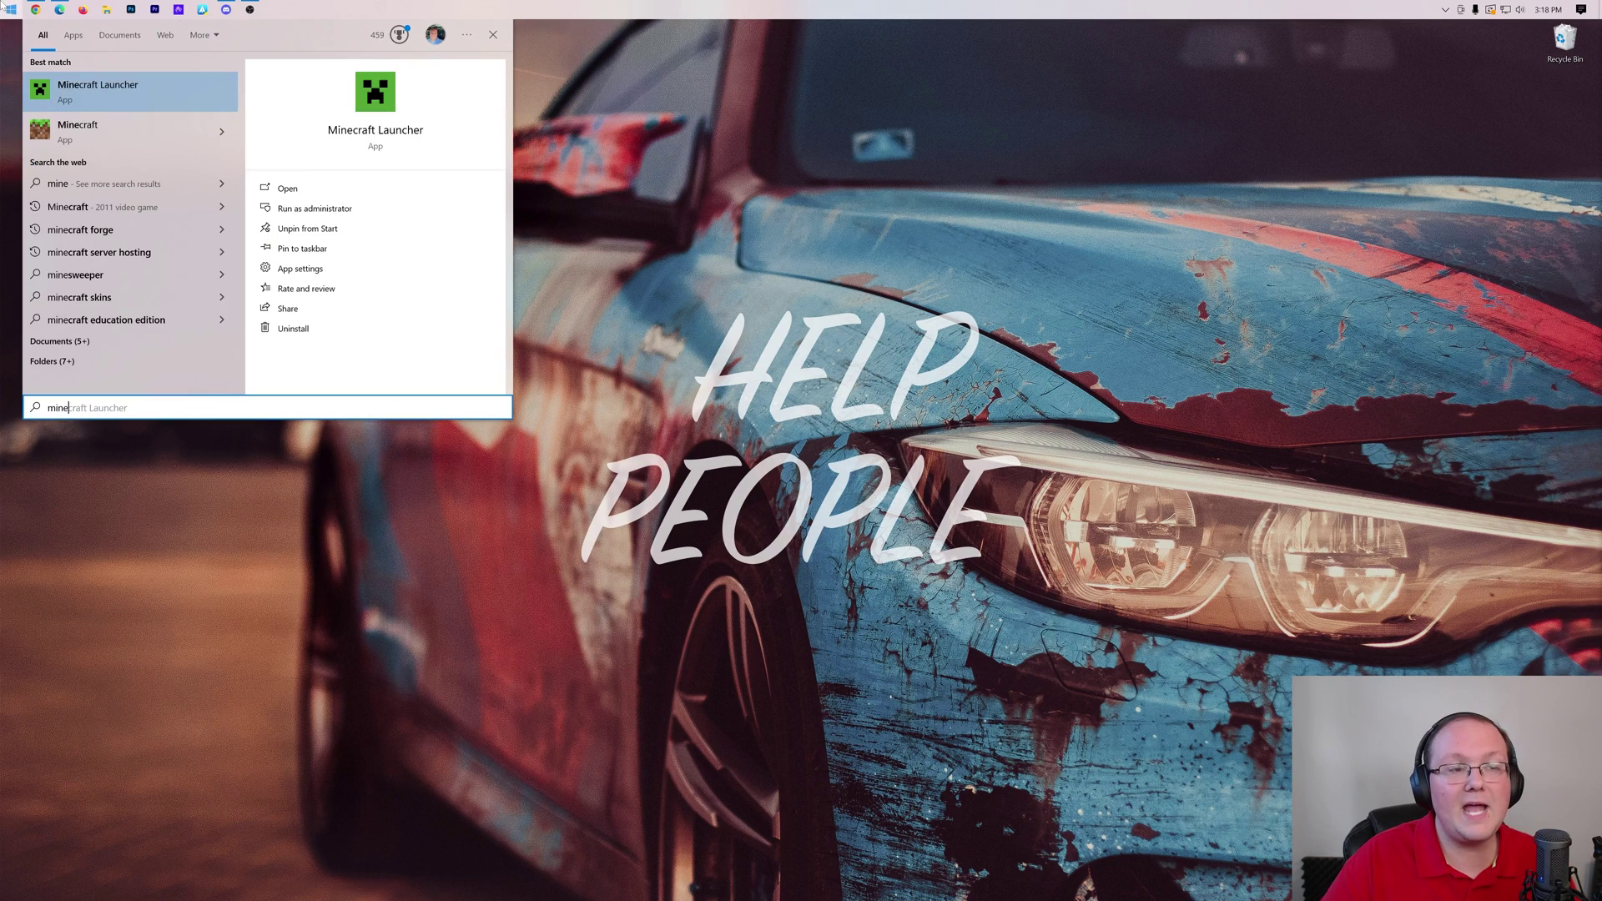
{"action": "key", "text": "Return"}
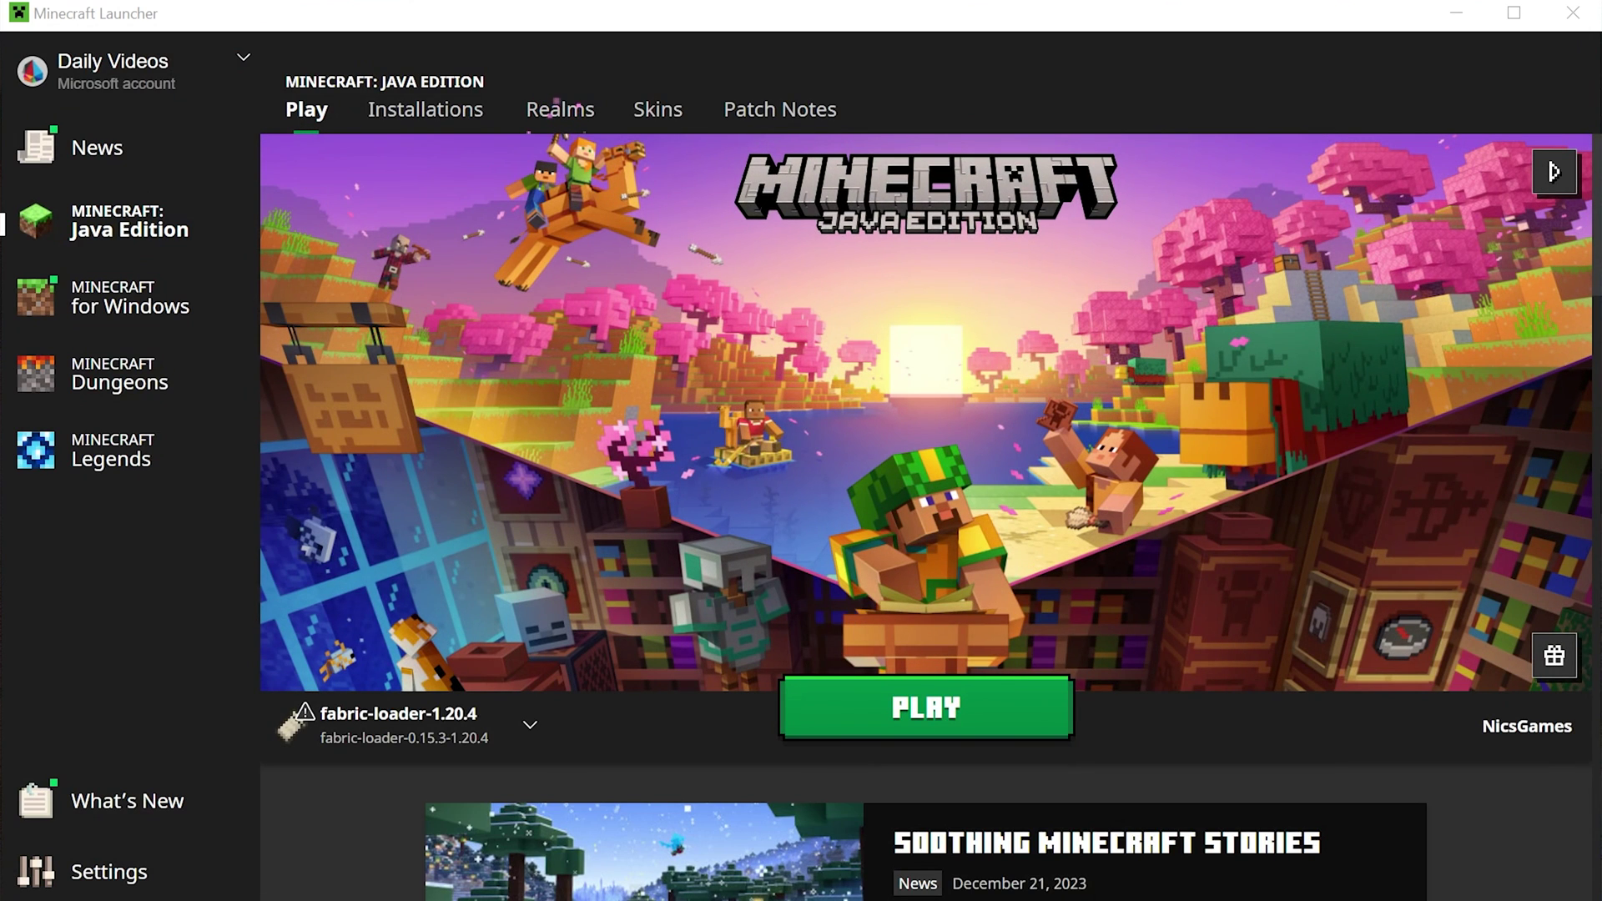
{"action": "left_click", "coordinate": [415, 113]}
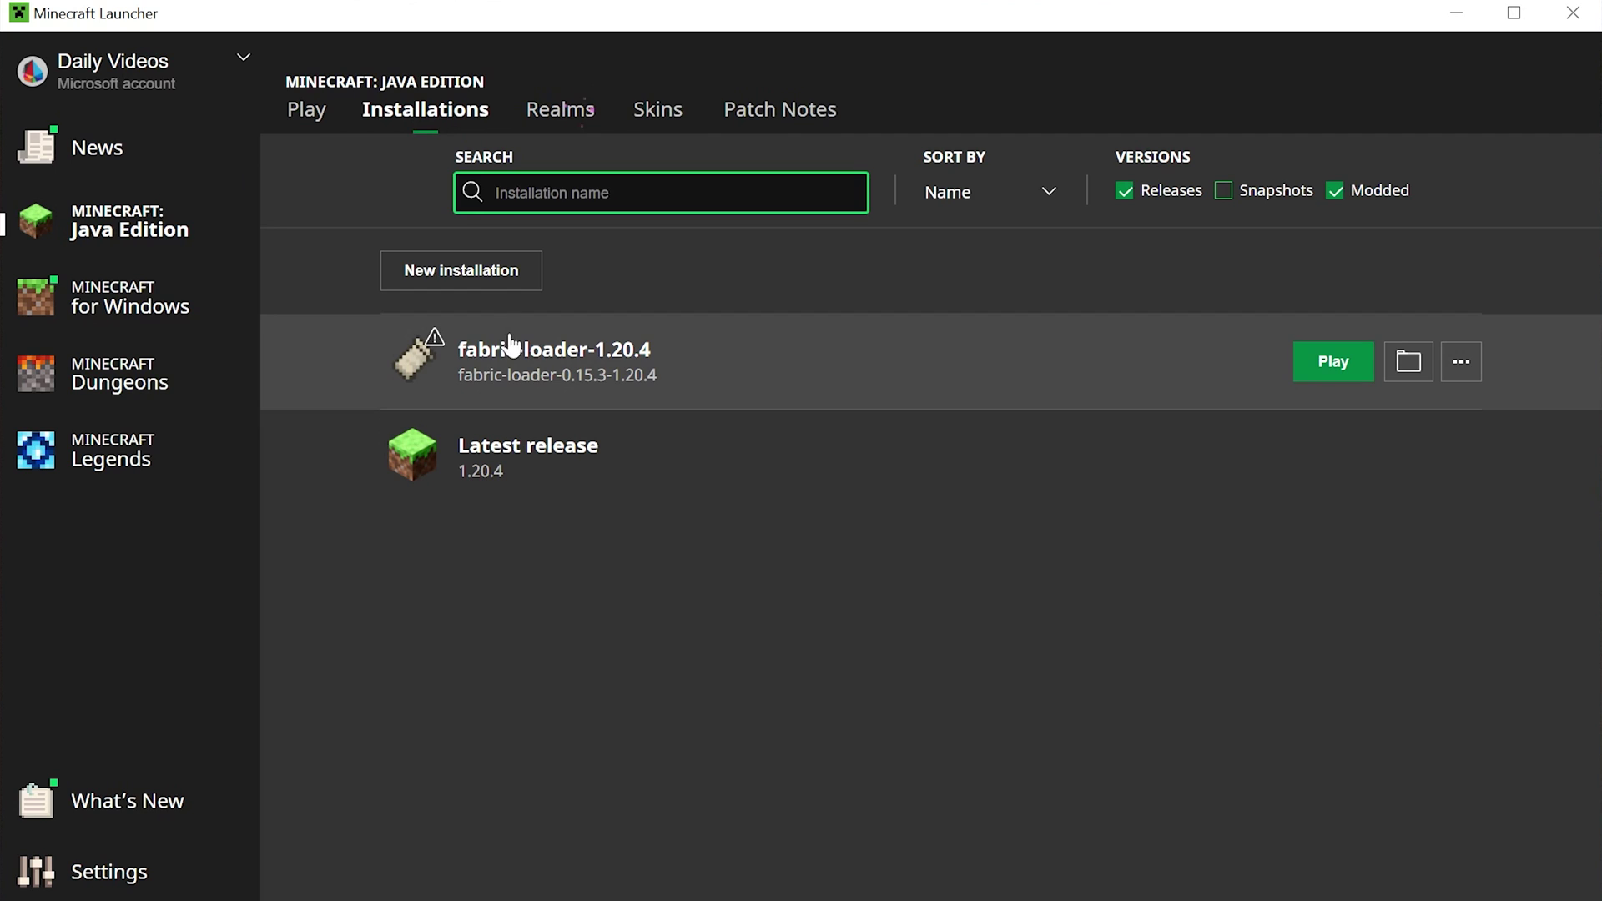
{"action": "left_click", "coordinate": [1335, 190]}
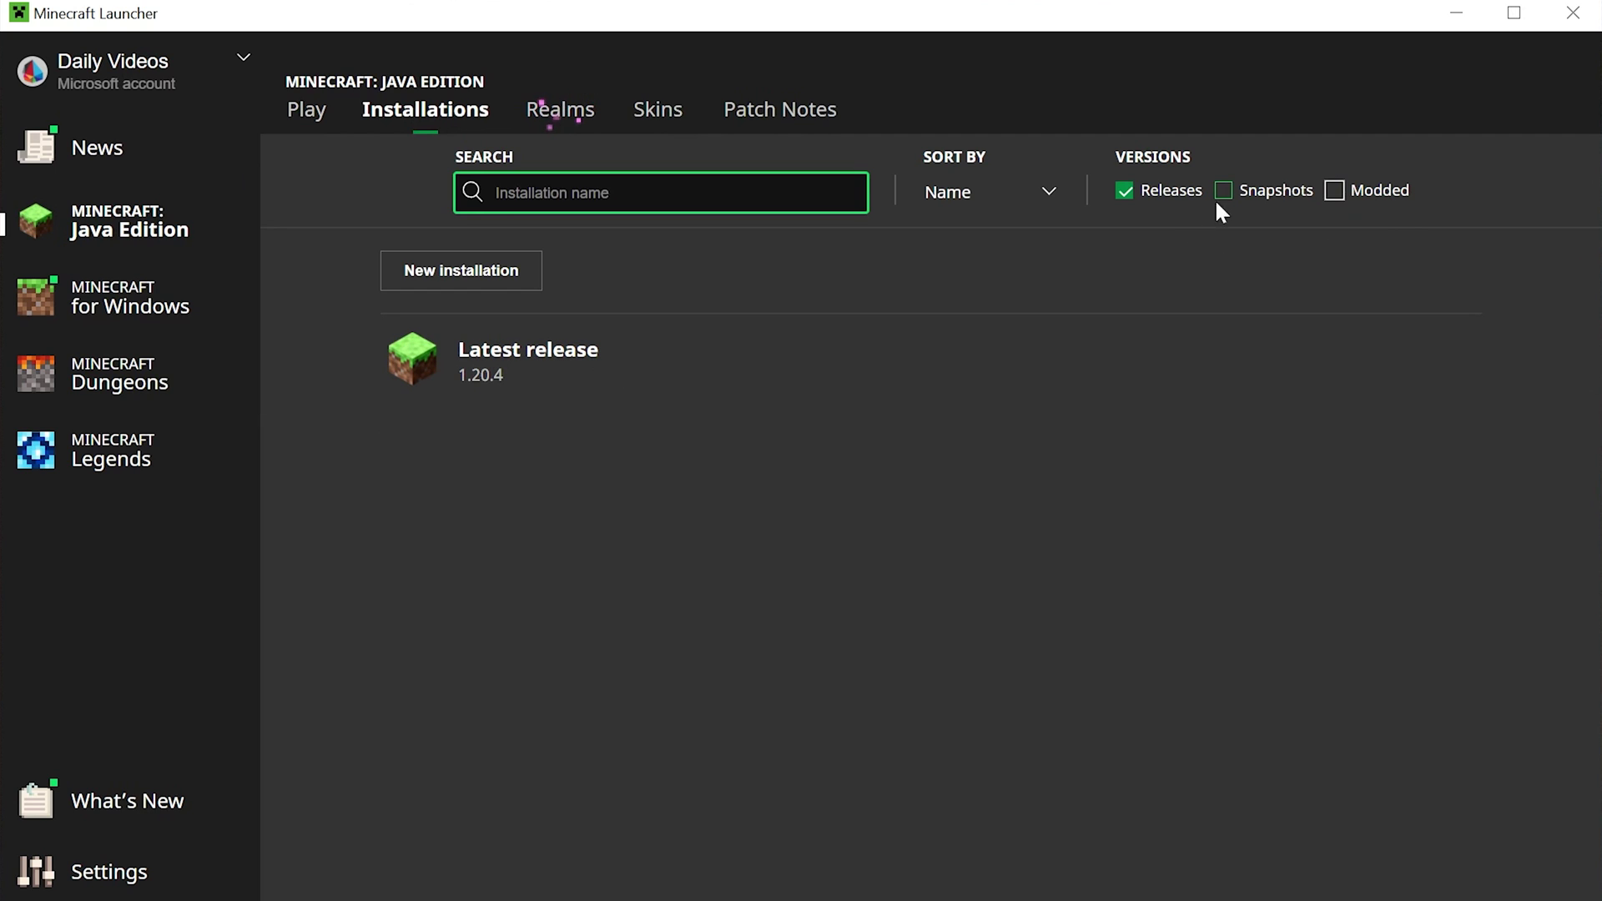
{"action": "left_click", "coordinate": [1335, 193]}
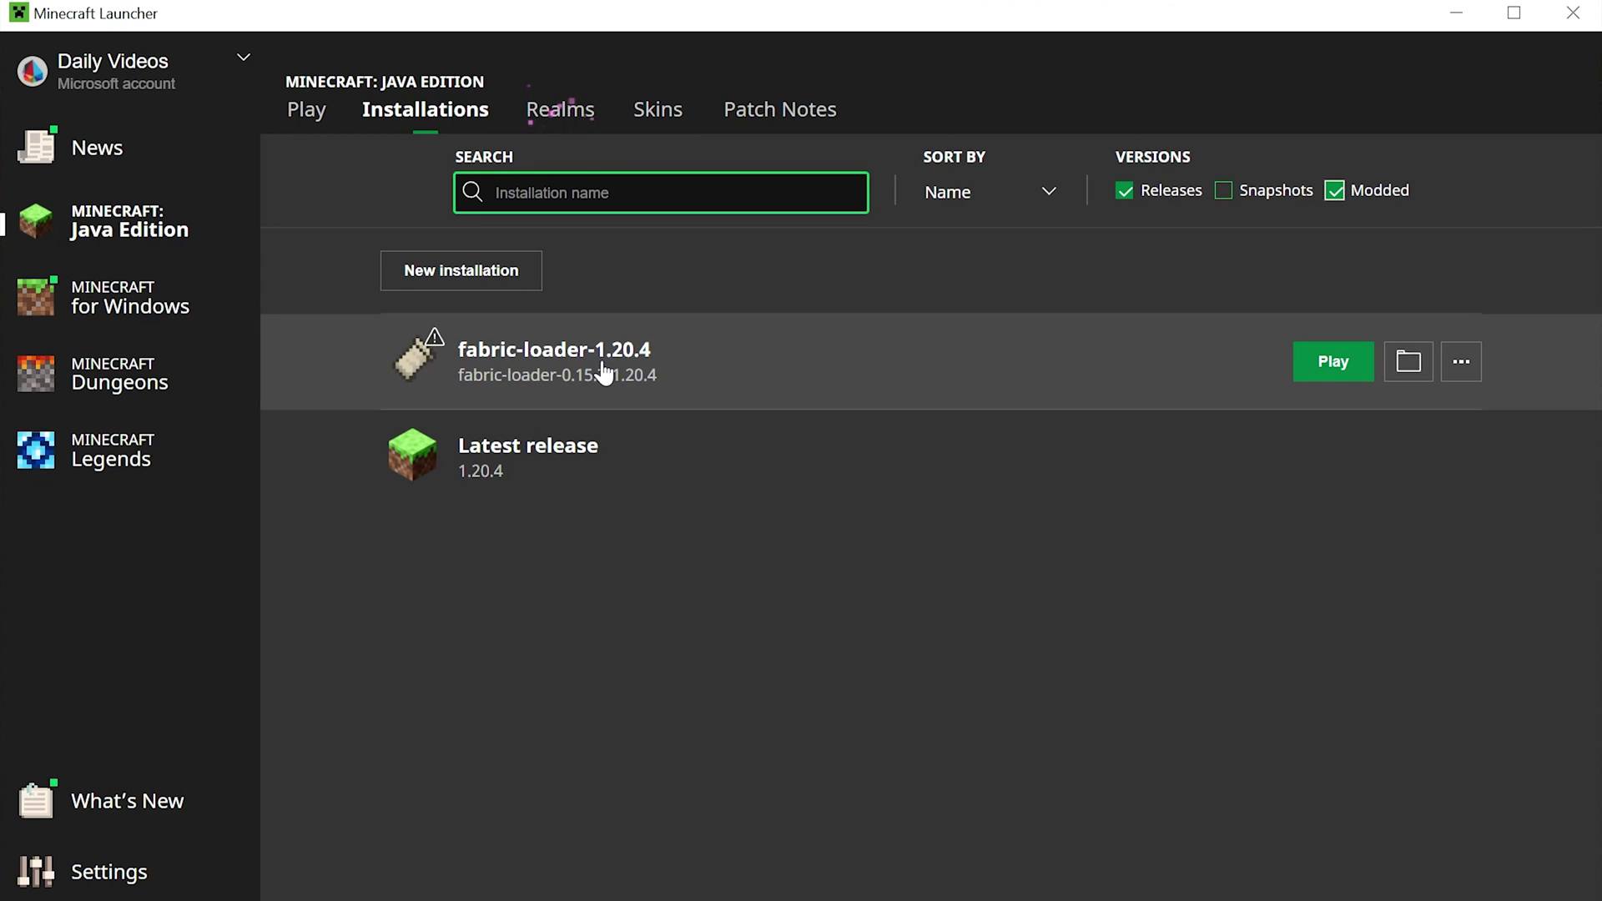
- Create an installation named SimpleGameHosting.com using release fabric-loader-0.15.3-1.20.4 at a resolution of 2560 x 1440
{"action": "left_click", "coordinate": [491, 277]}
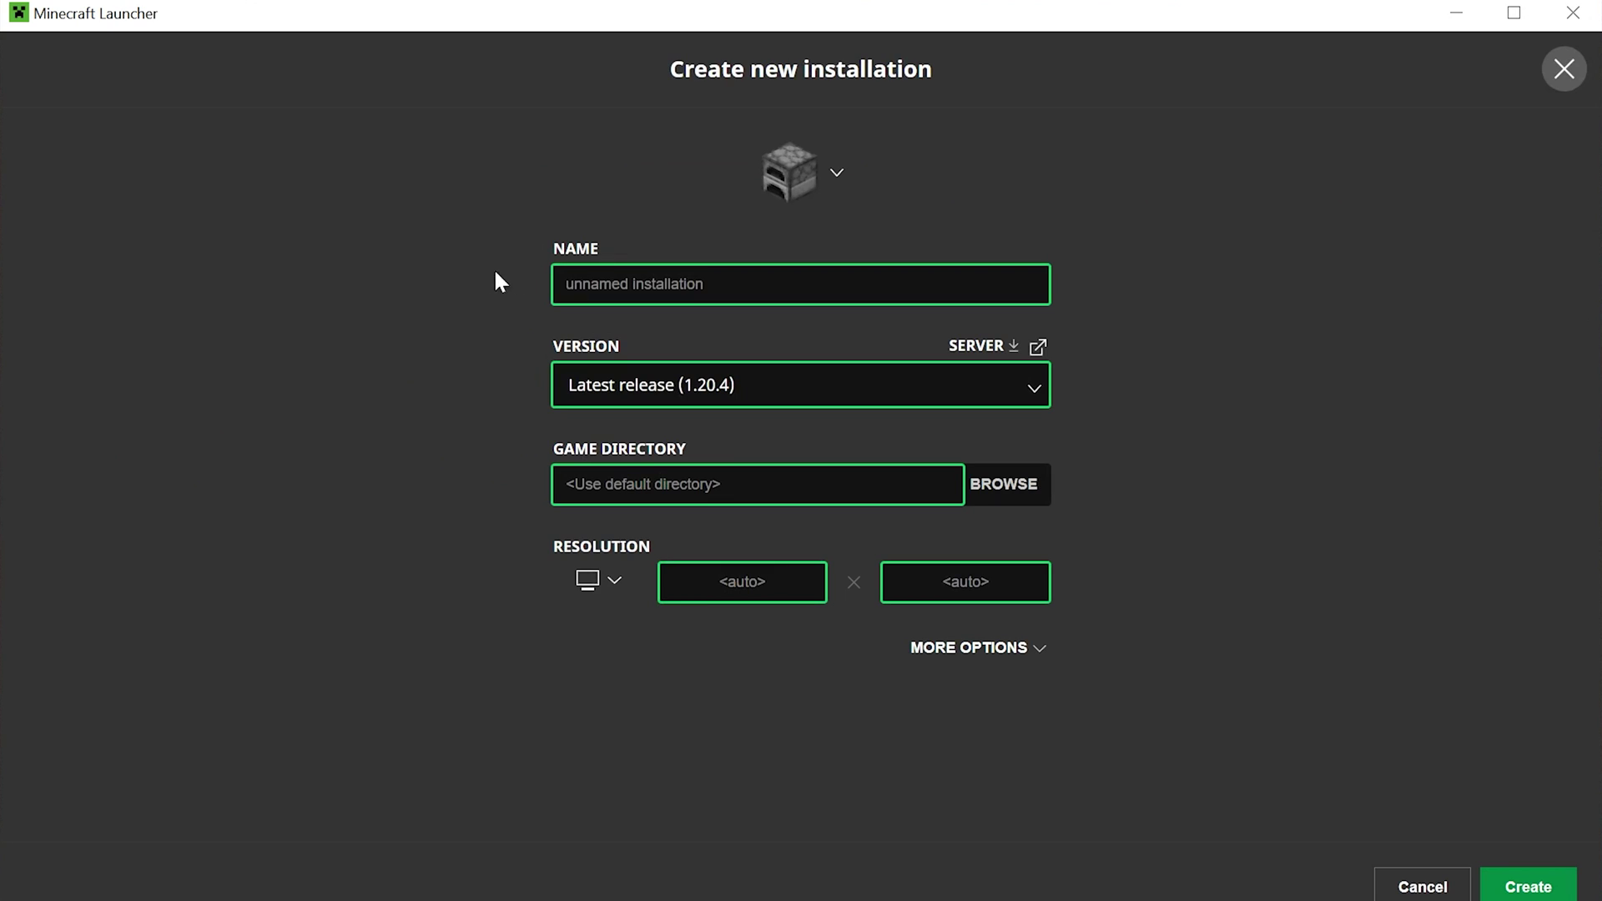
{"action": "type", "text": "SimpleGameHosting.com"}
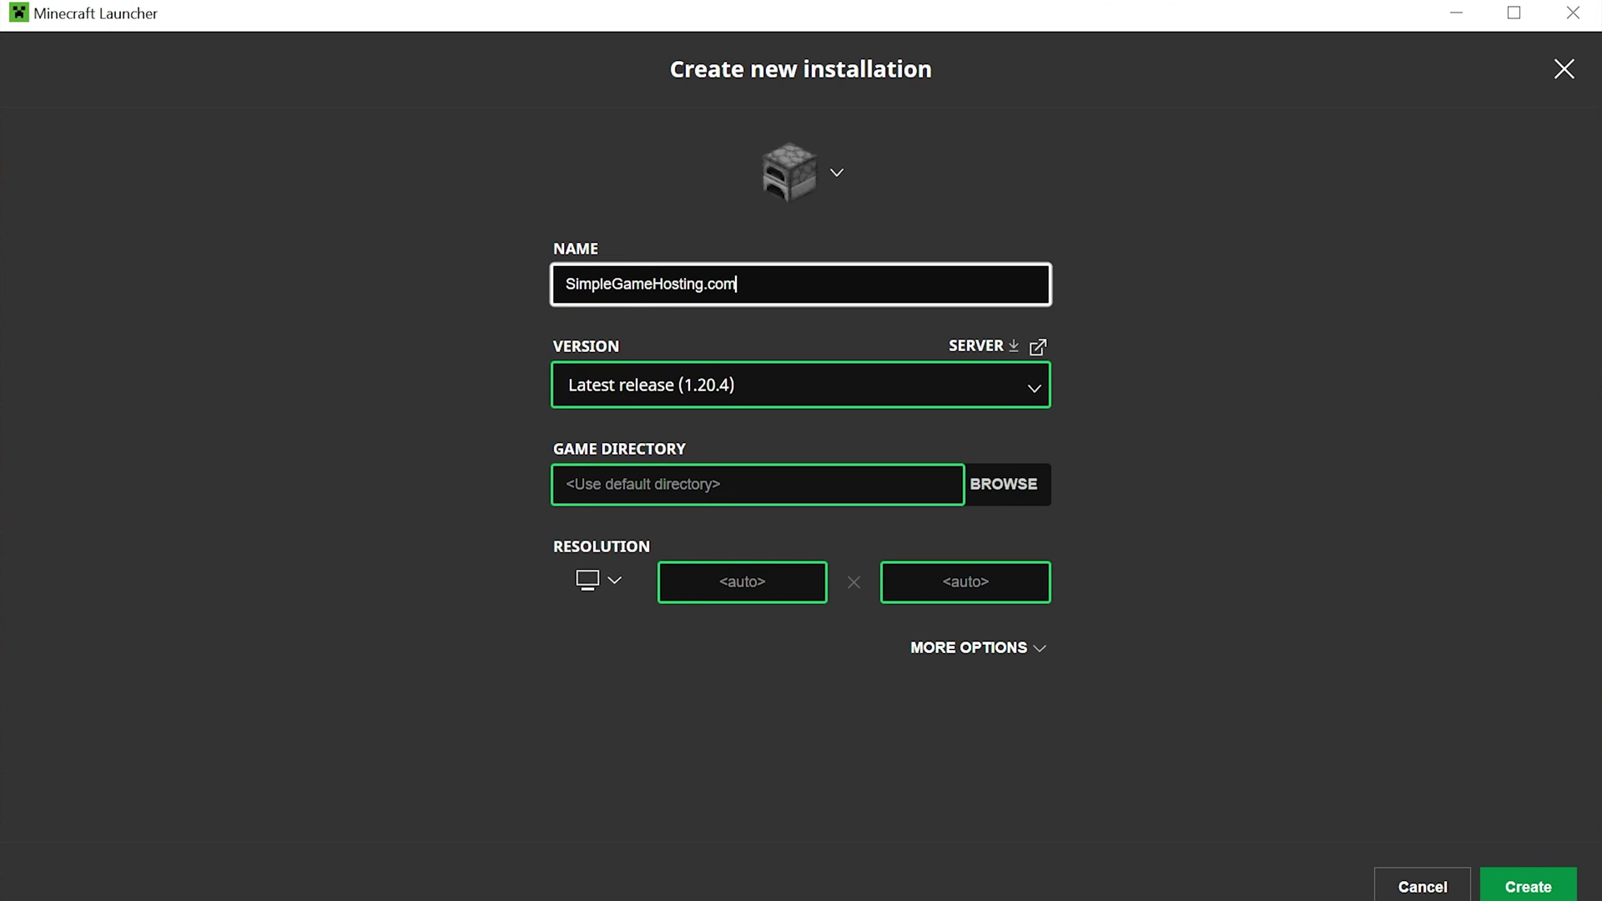
{"action": "left_click", "coordinate": [569, 385]}
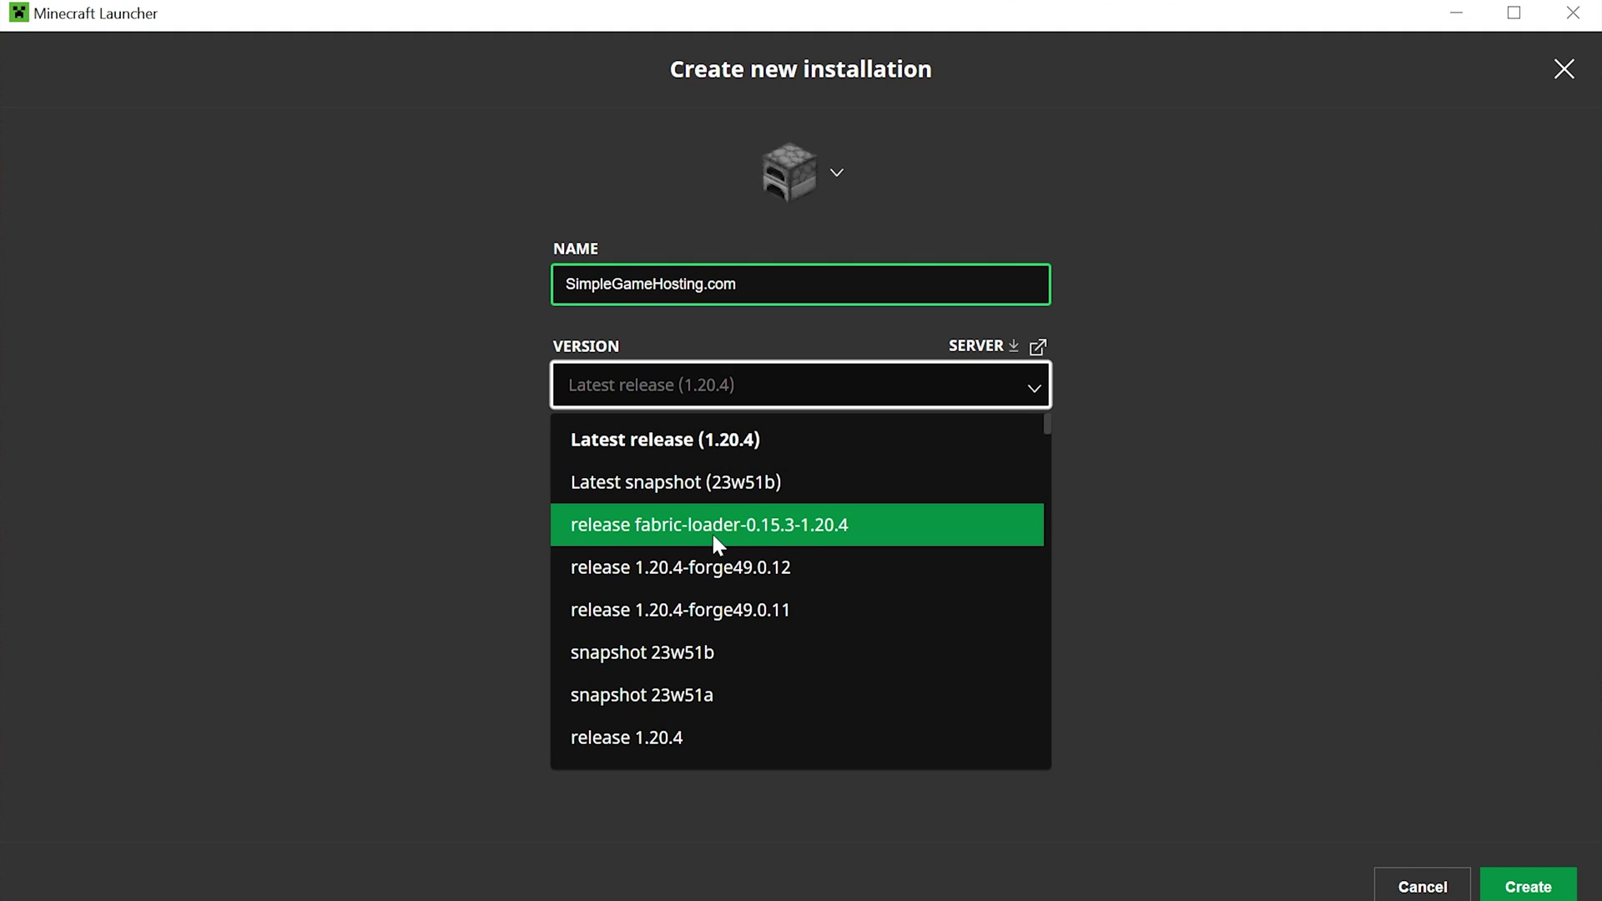
{"action": "left_click", "coordinate": [817, 542]}
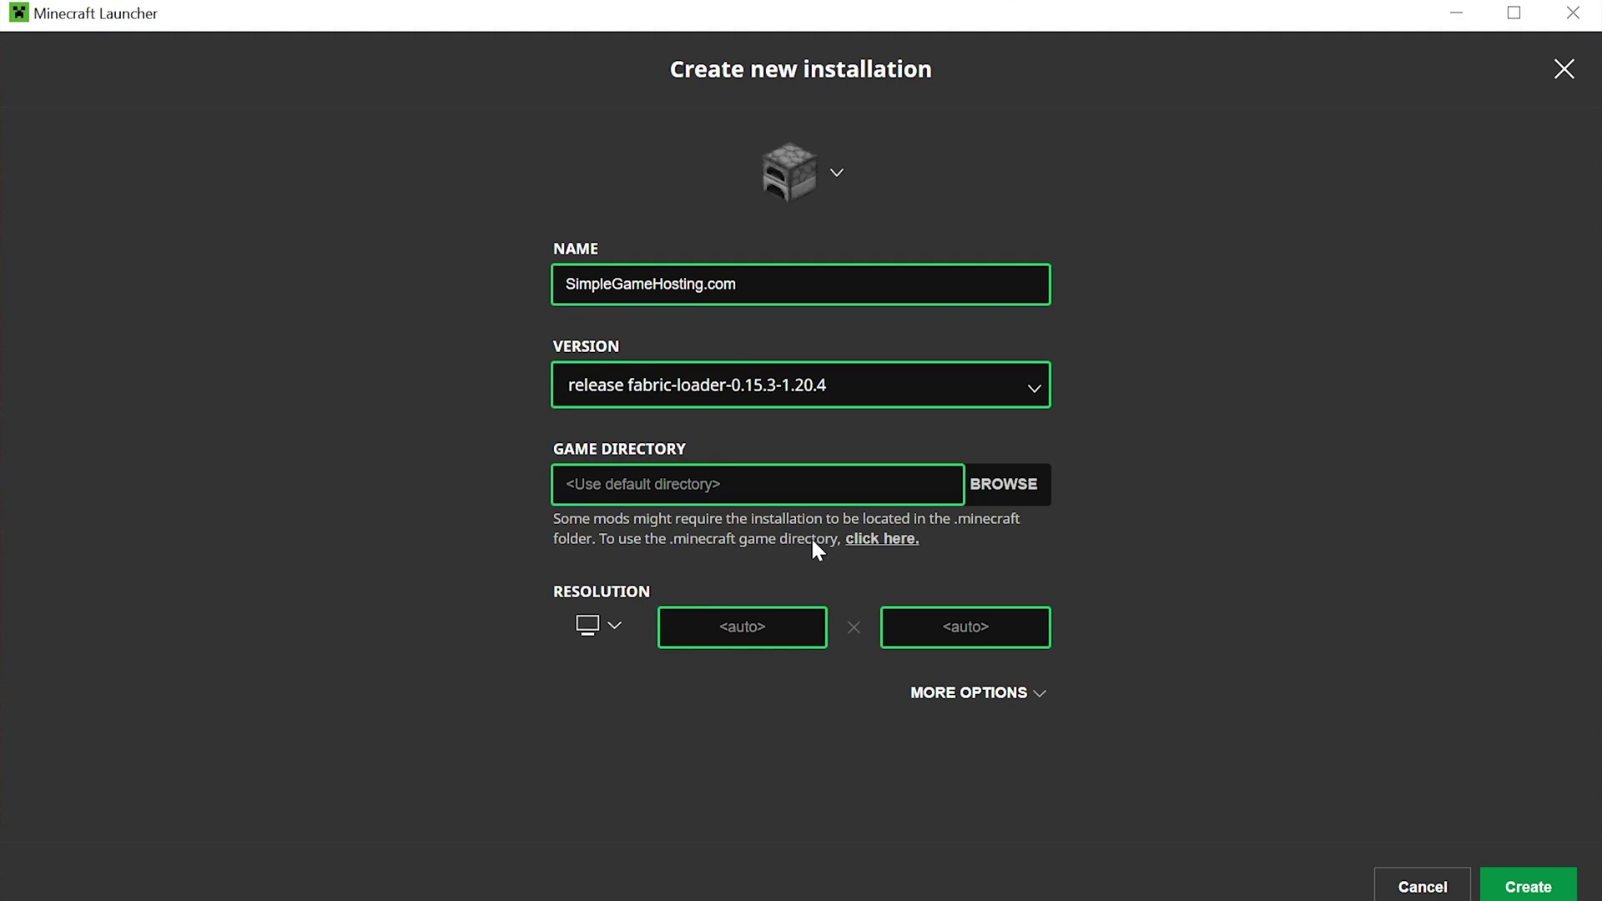
{"action": "left_click", "coordinate": [615, 624]}
{"action": "left_click", "coordinate": [613, 574]}
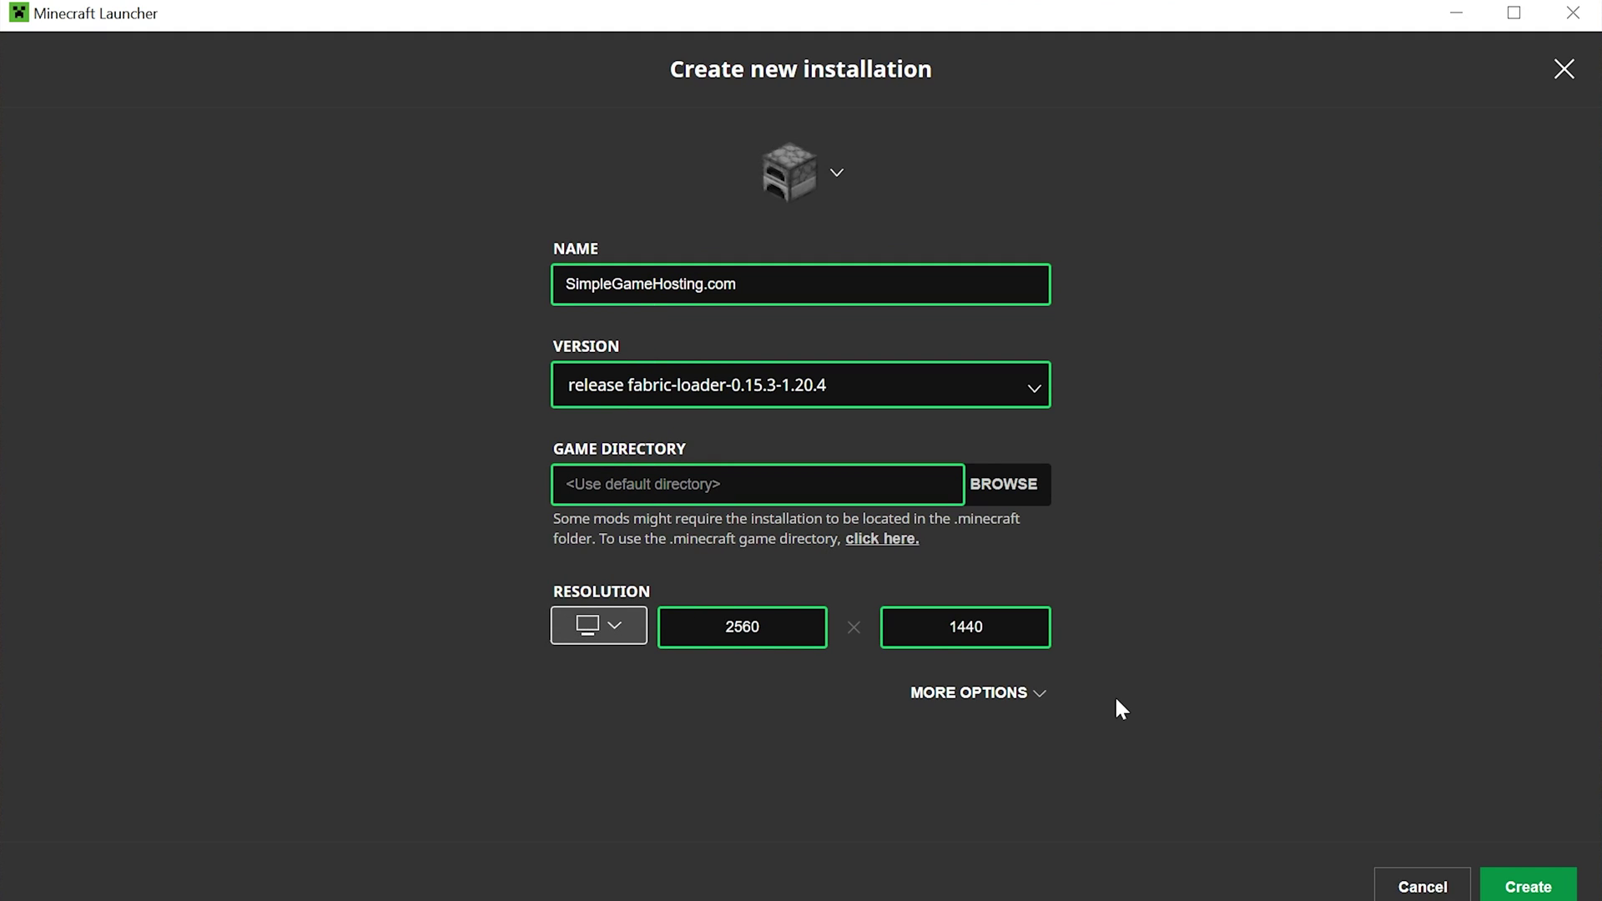
{"action": "left_click", "coordinate": [1499, 882]}
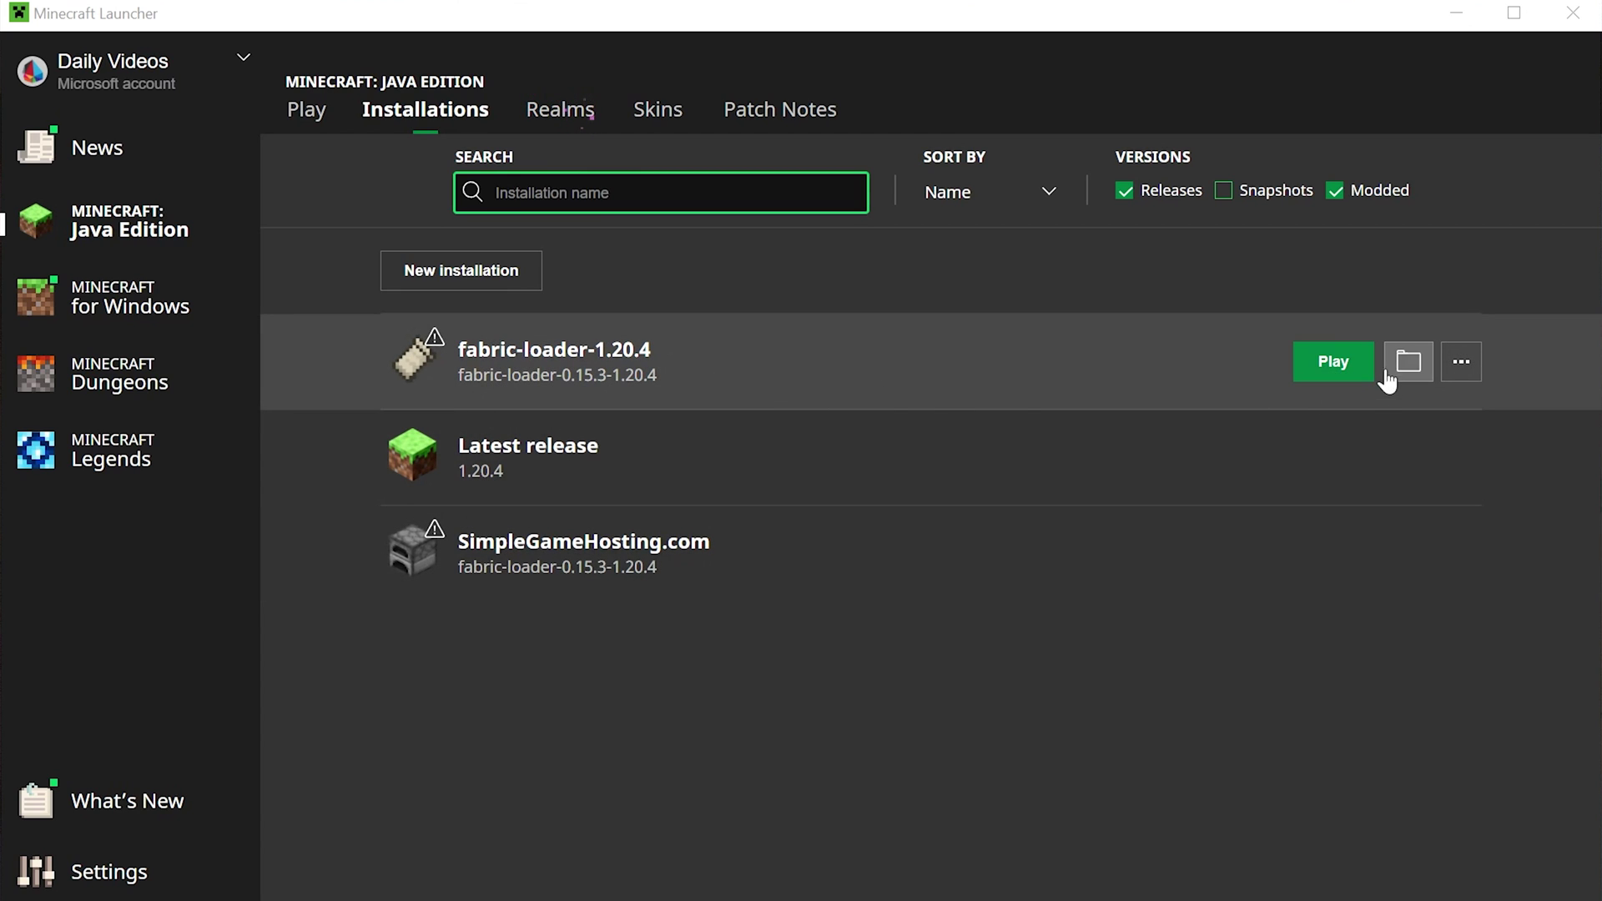
- Open the game folder of the fabric-loader-1.20.4 installation and delete the existing mods folder
{"action": "left_click", "coordinate": [1405, 364]}
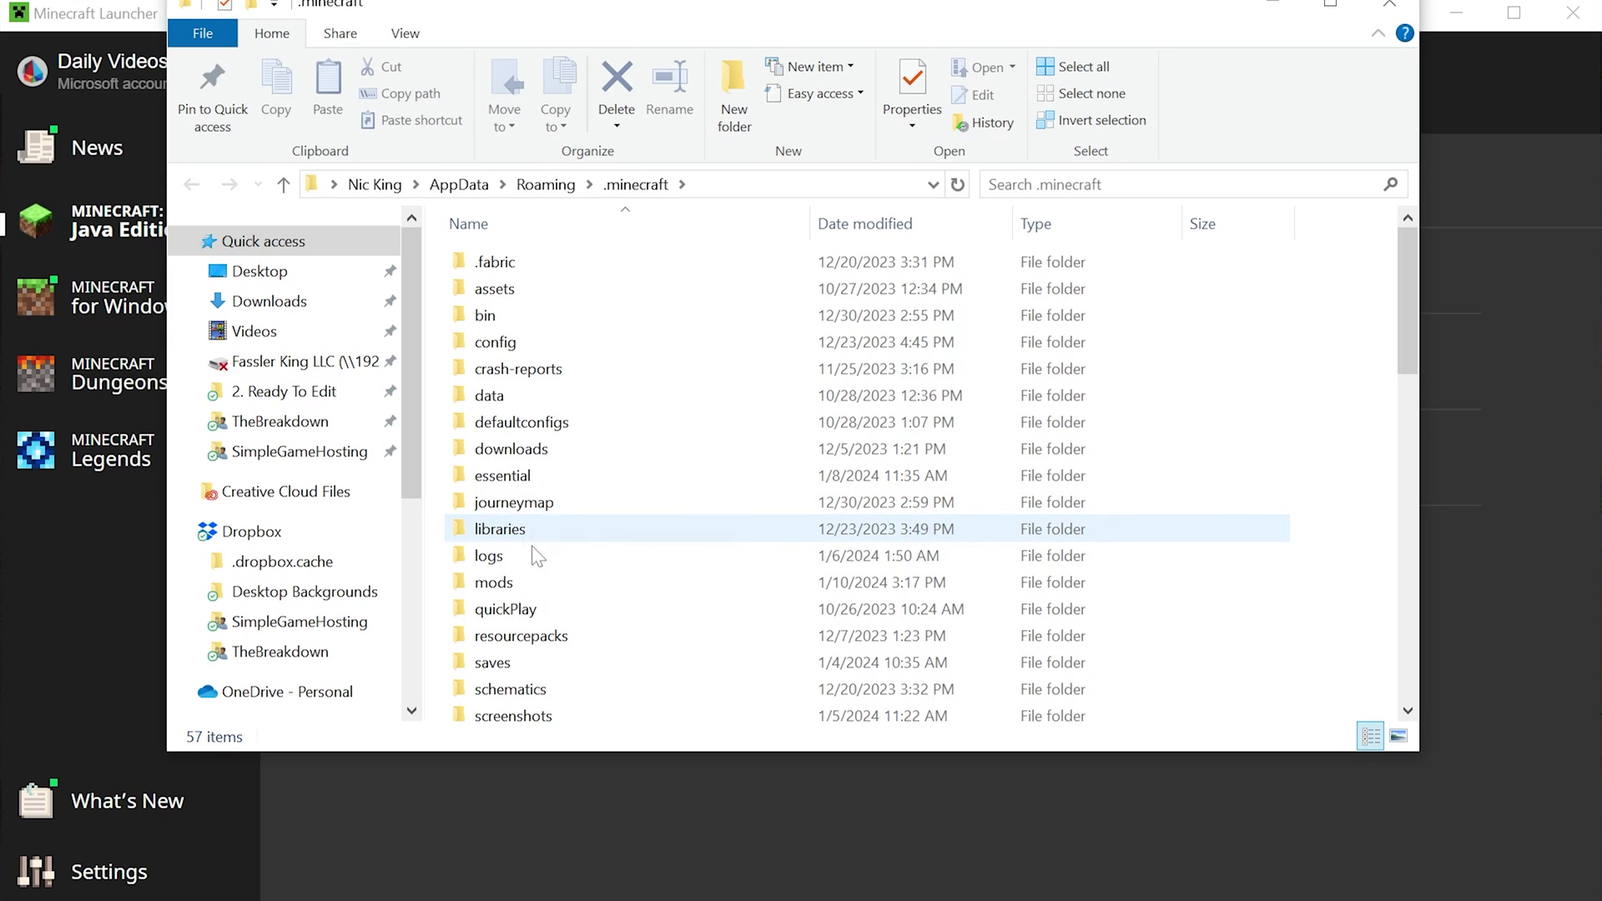
{"action": "left_click", "coordinate": [536, 581]}
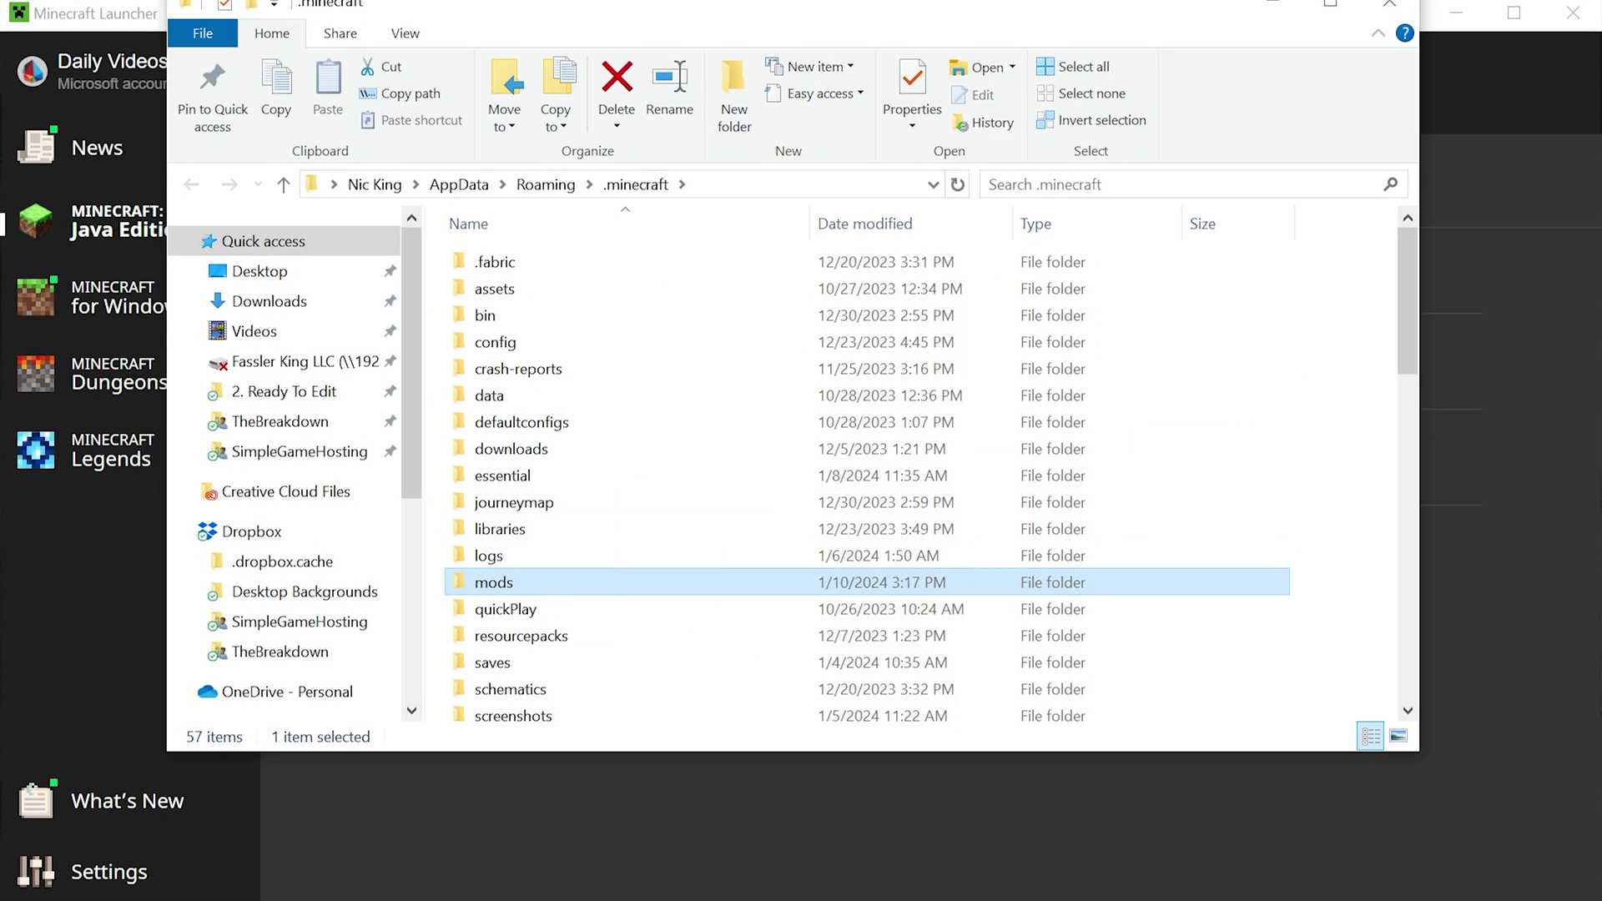
{"action": "key", "text": "Delete"}
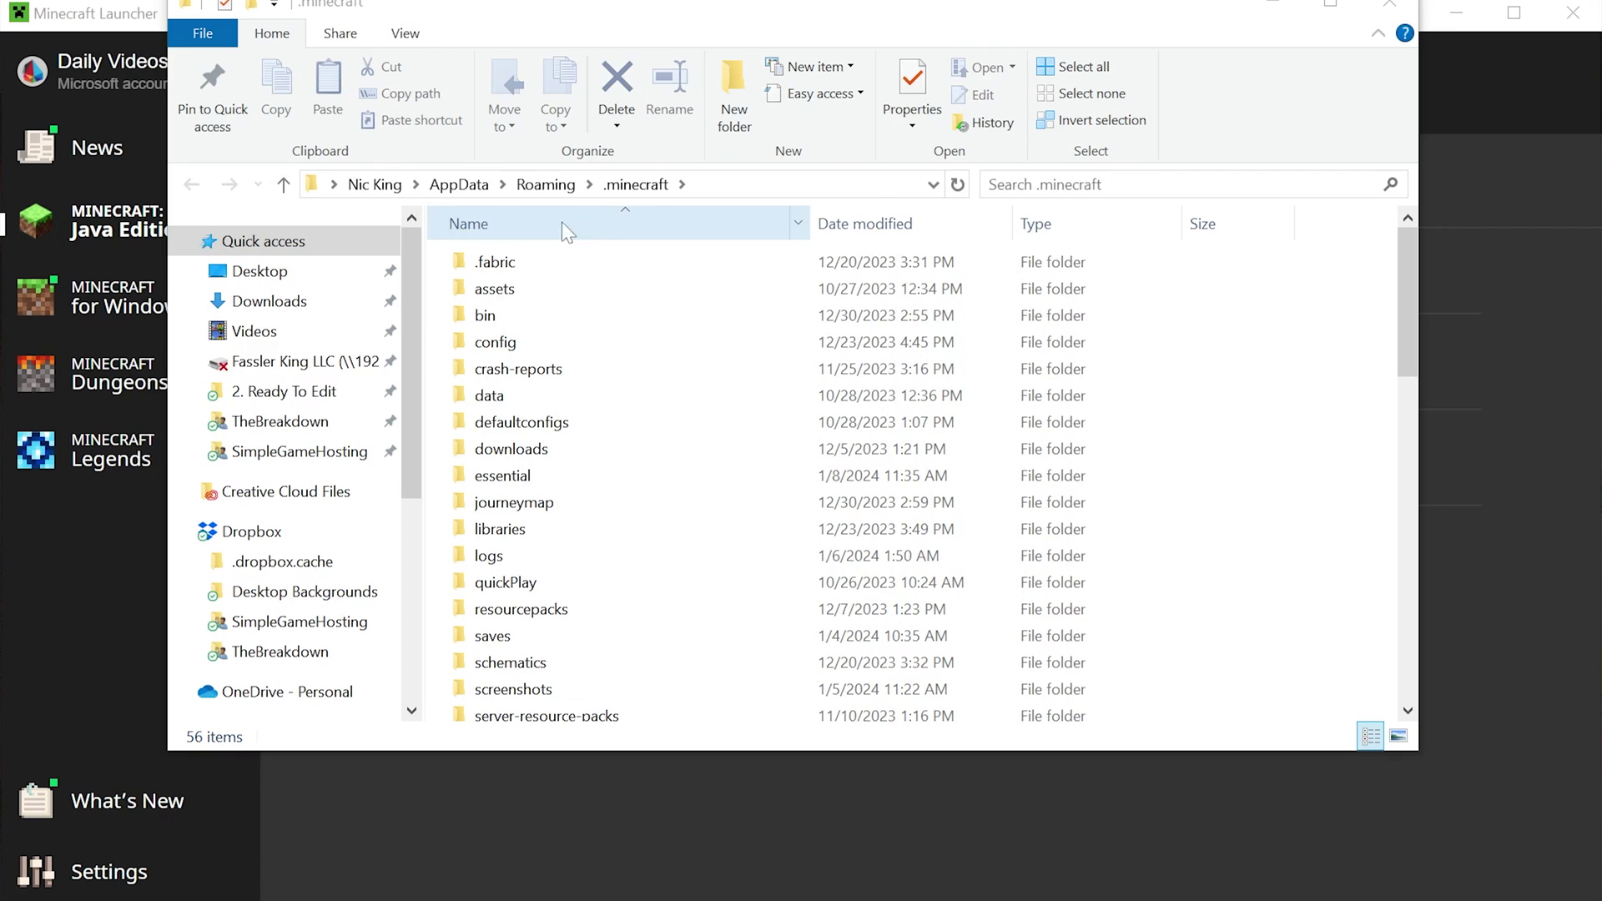
- Create a new folder named mods in .minecraft and move the Fabric API and MidnightControls jars from the desktop into it
{"action": "right_click", "coordinate": [432, 262]}
{"action": "mouse_move", "coordinate": [638, 587]}
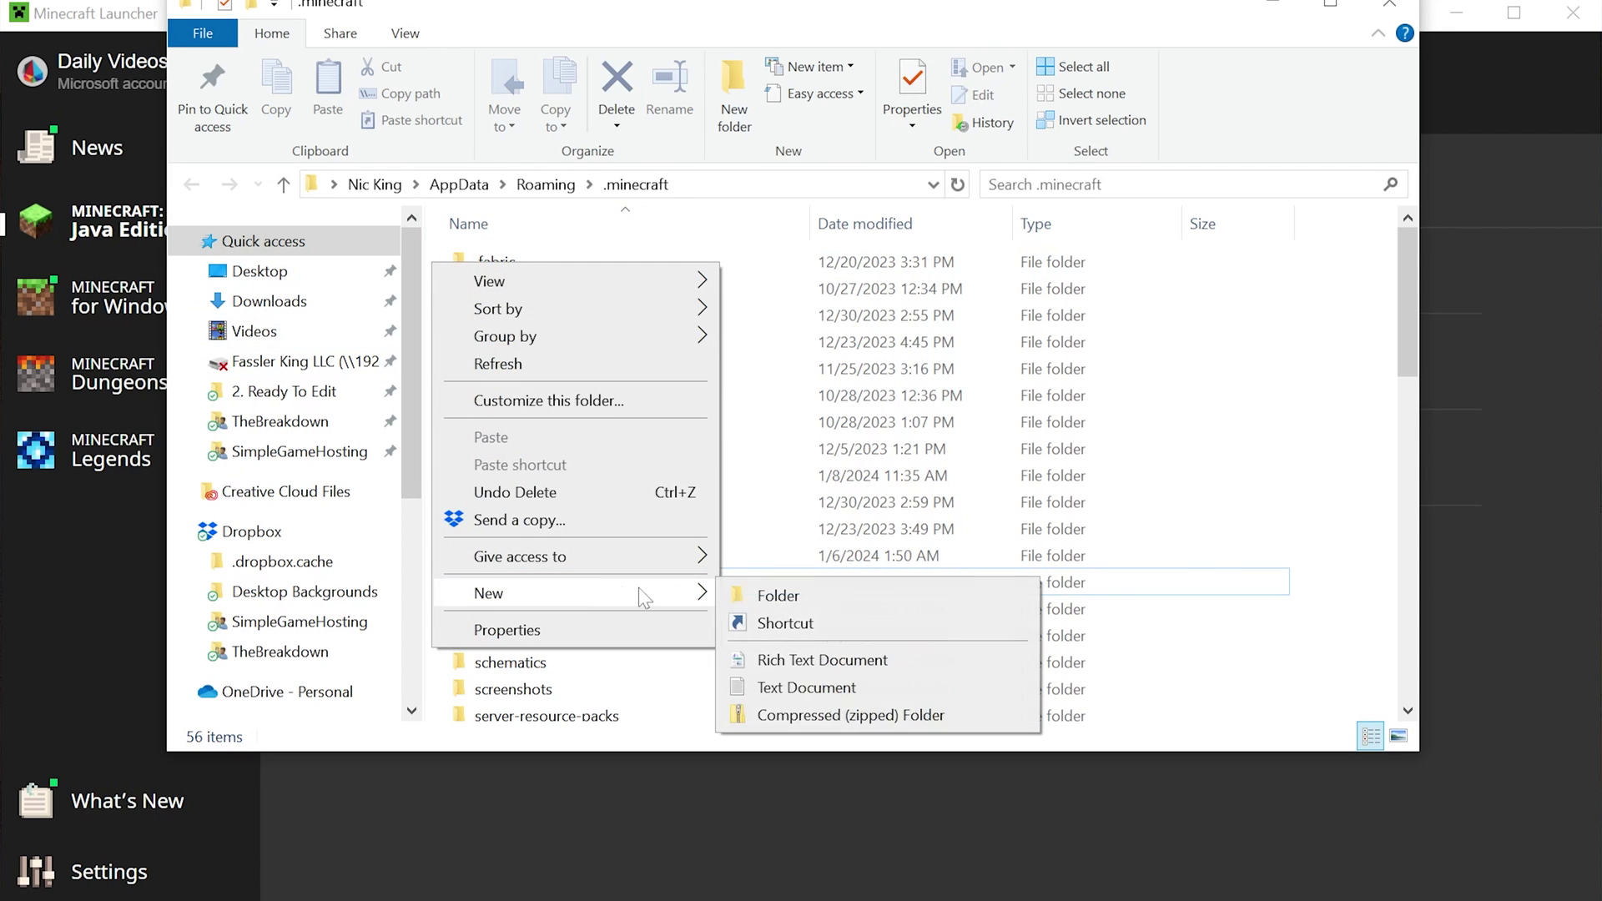
{"action": "left_click", "coordinate": [736, 589]}
{"action": "type", "text": "mods"}
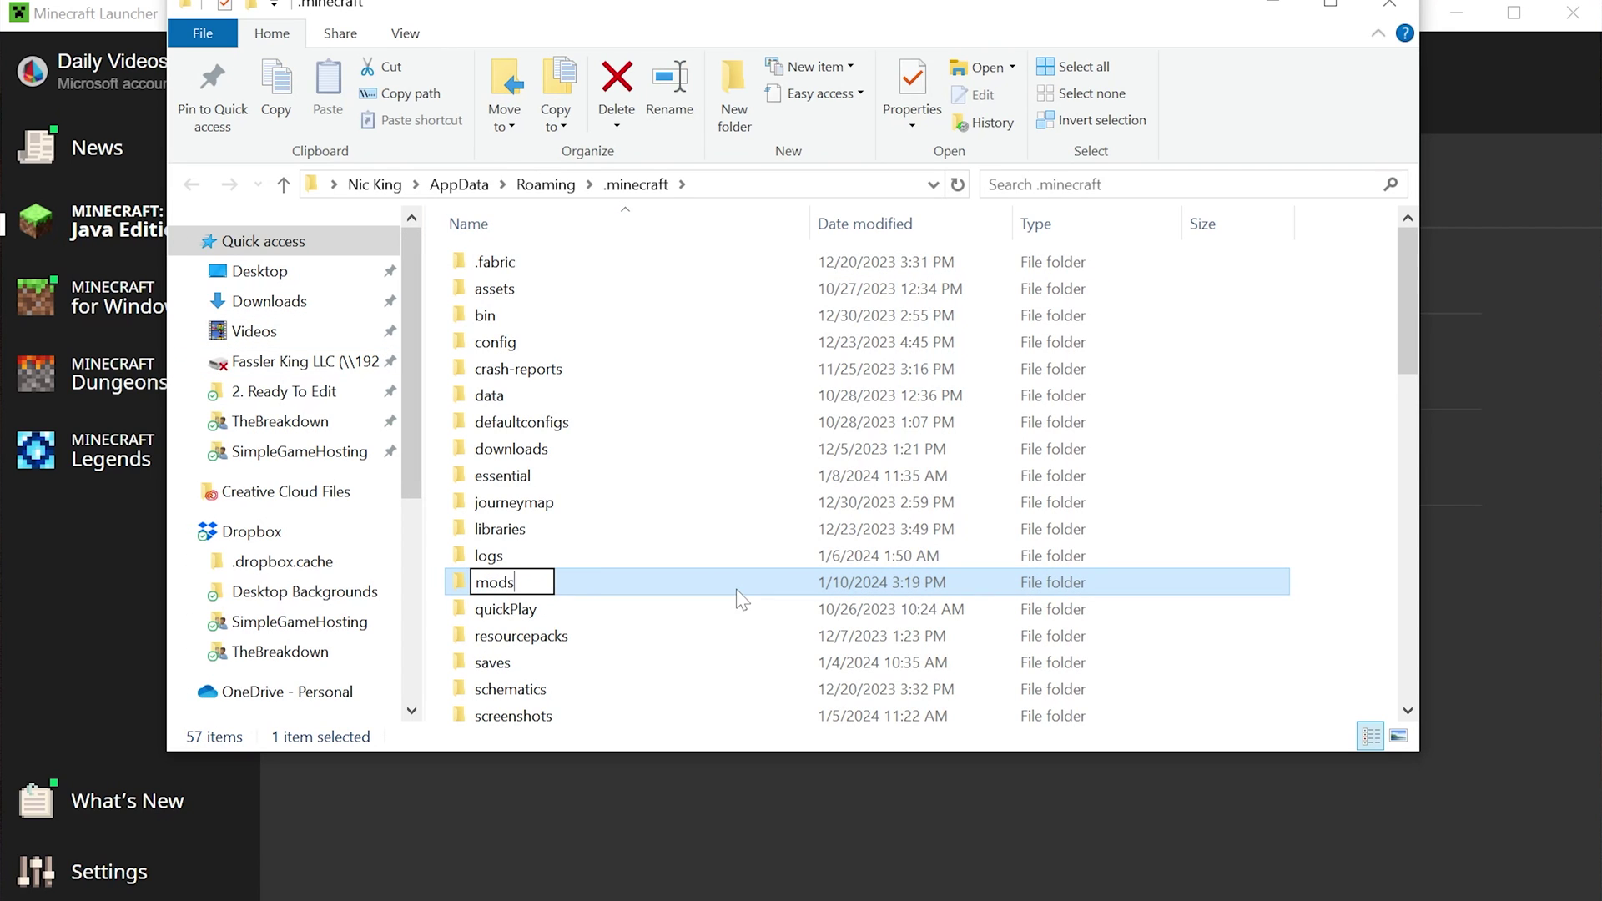
{"action": "key", "text": "Return"}
{"action": "double_click", "coordinate": [736, 589]}
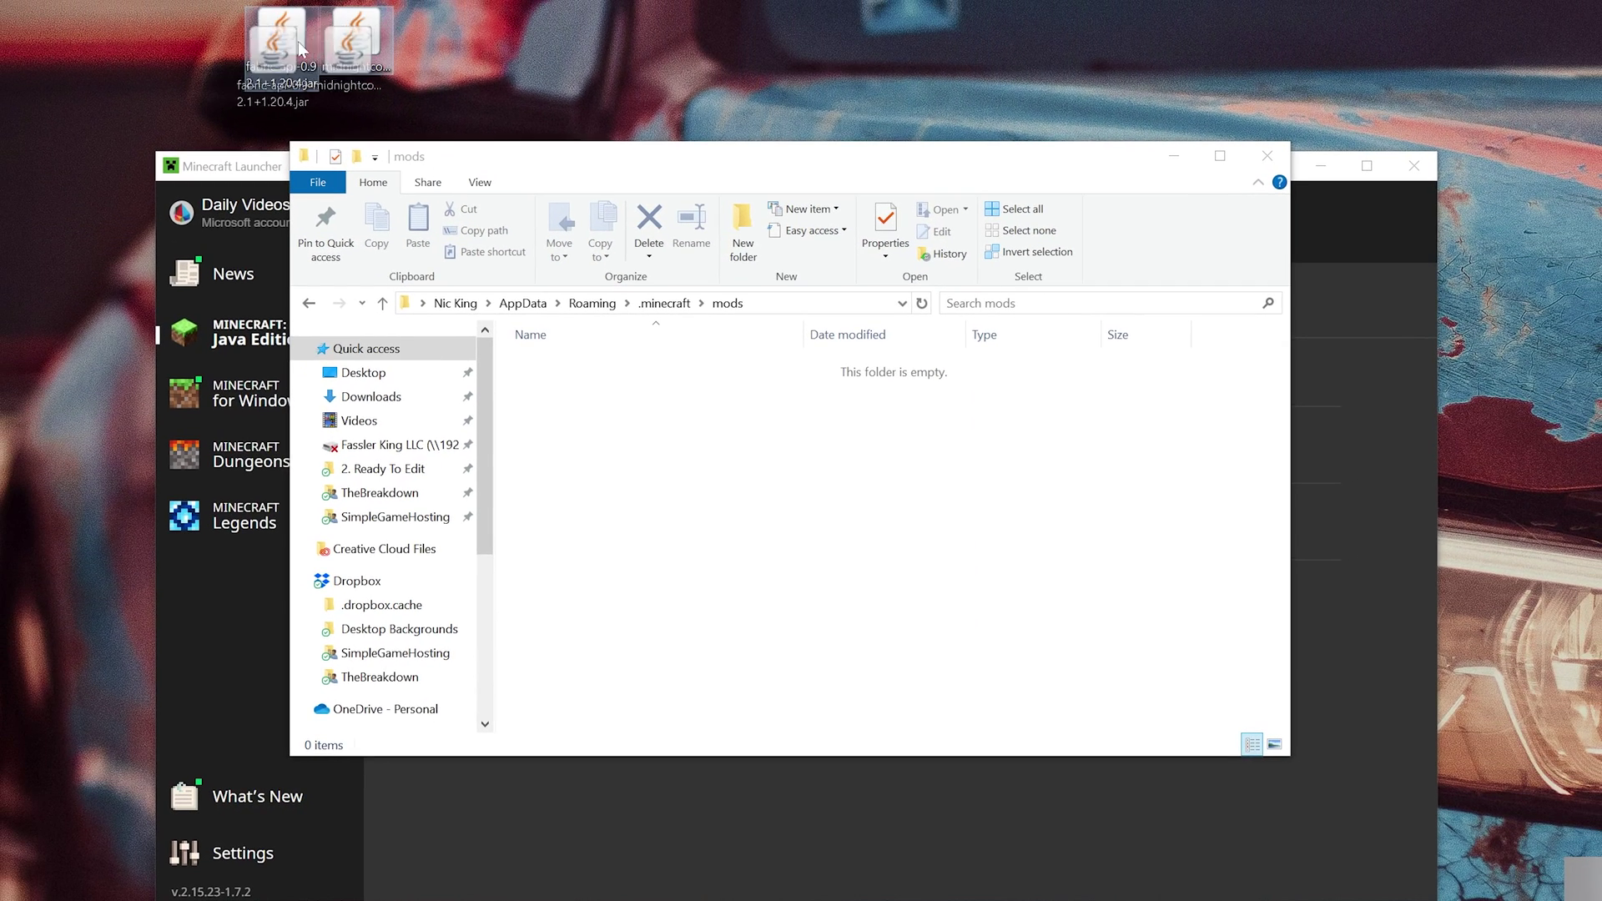
{"action": "left_click_drag", "start_coordinate": [314, 33], "coordinate": [776, 457]}
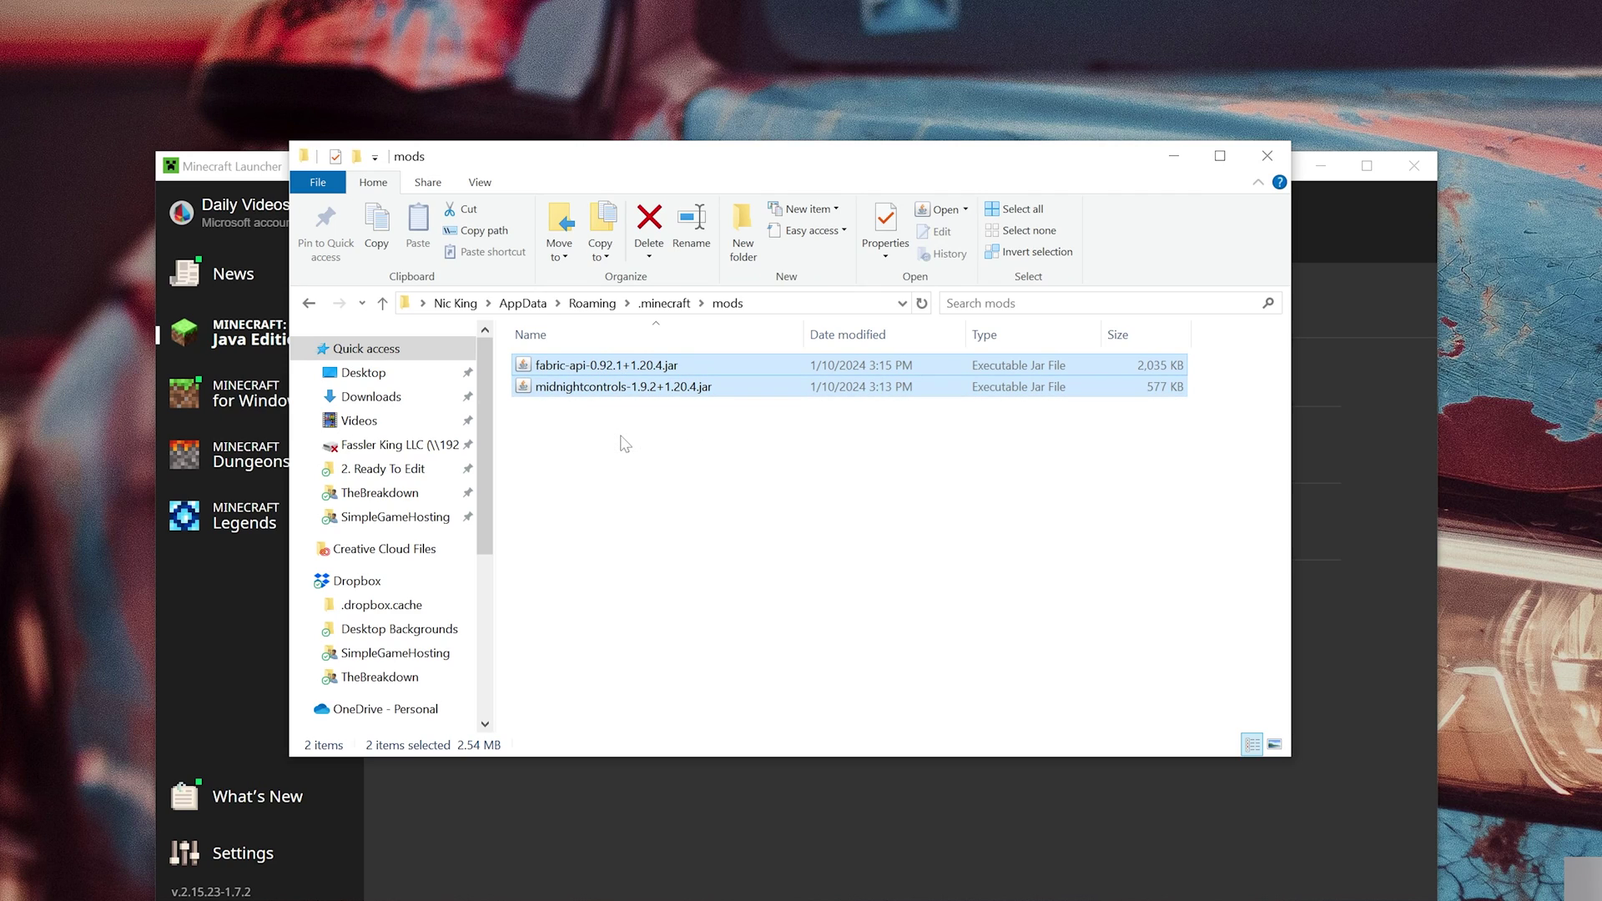
{"action": "left_click", "coordinate": [1265, 151]}
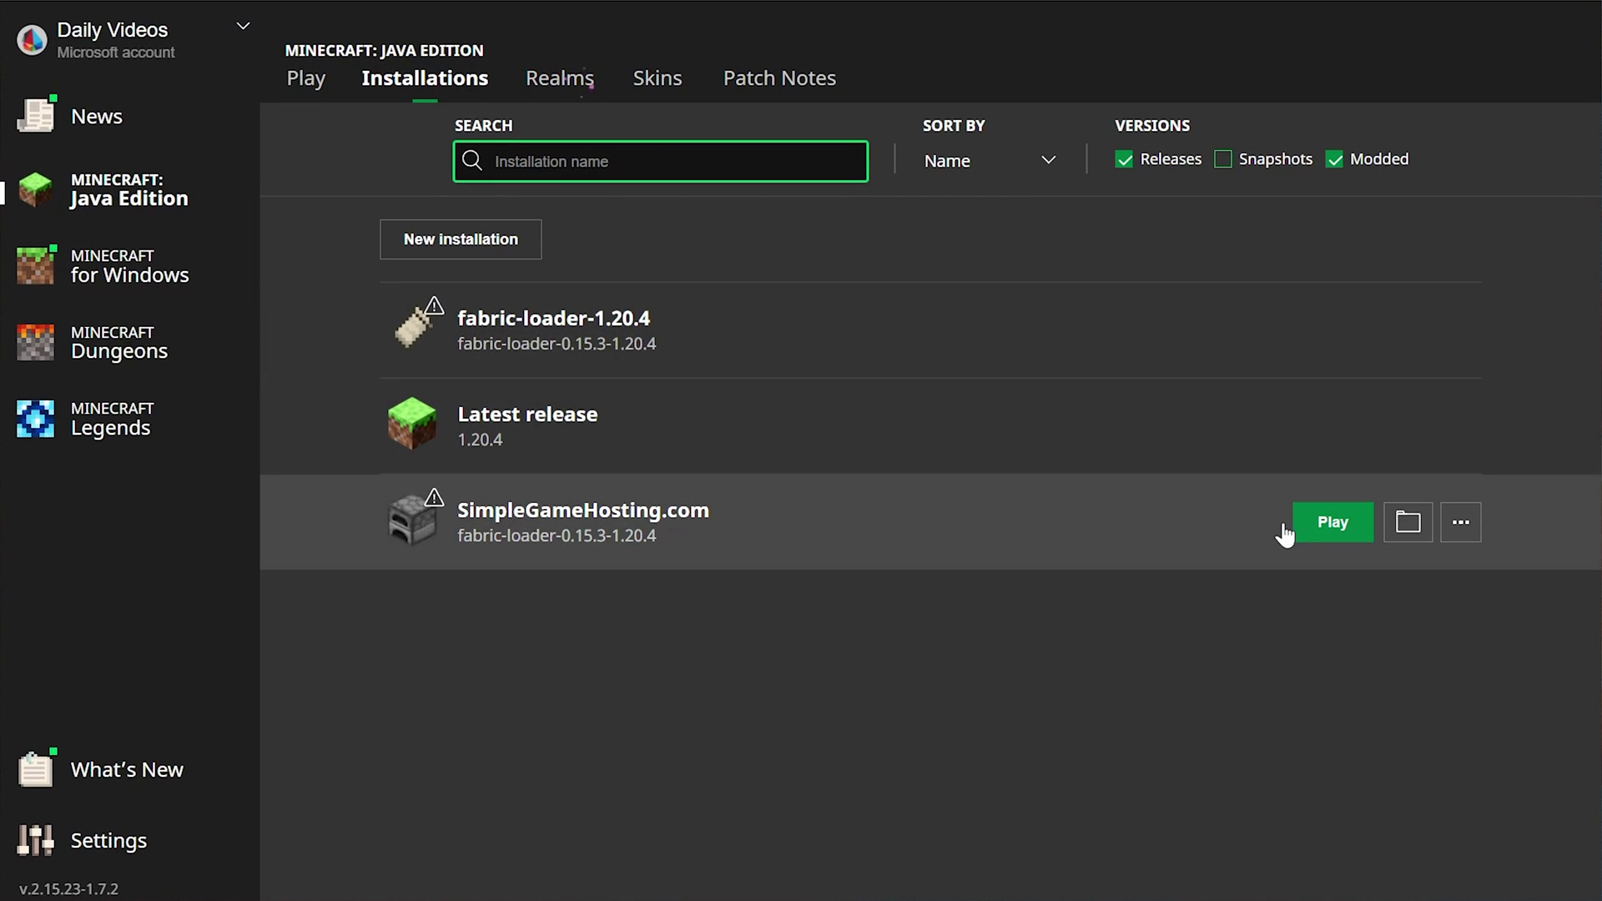
- Launch the SimpleGameHosting.com installation, accepting the modified-installation warning
{"action": "left_click", "coordinate": [1304, 534]}
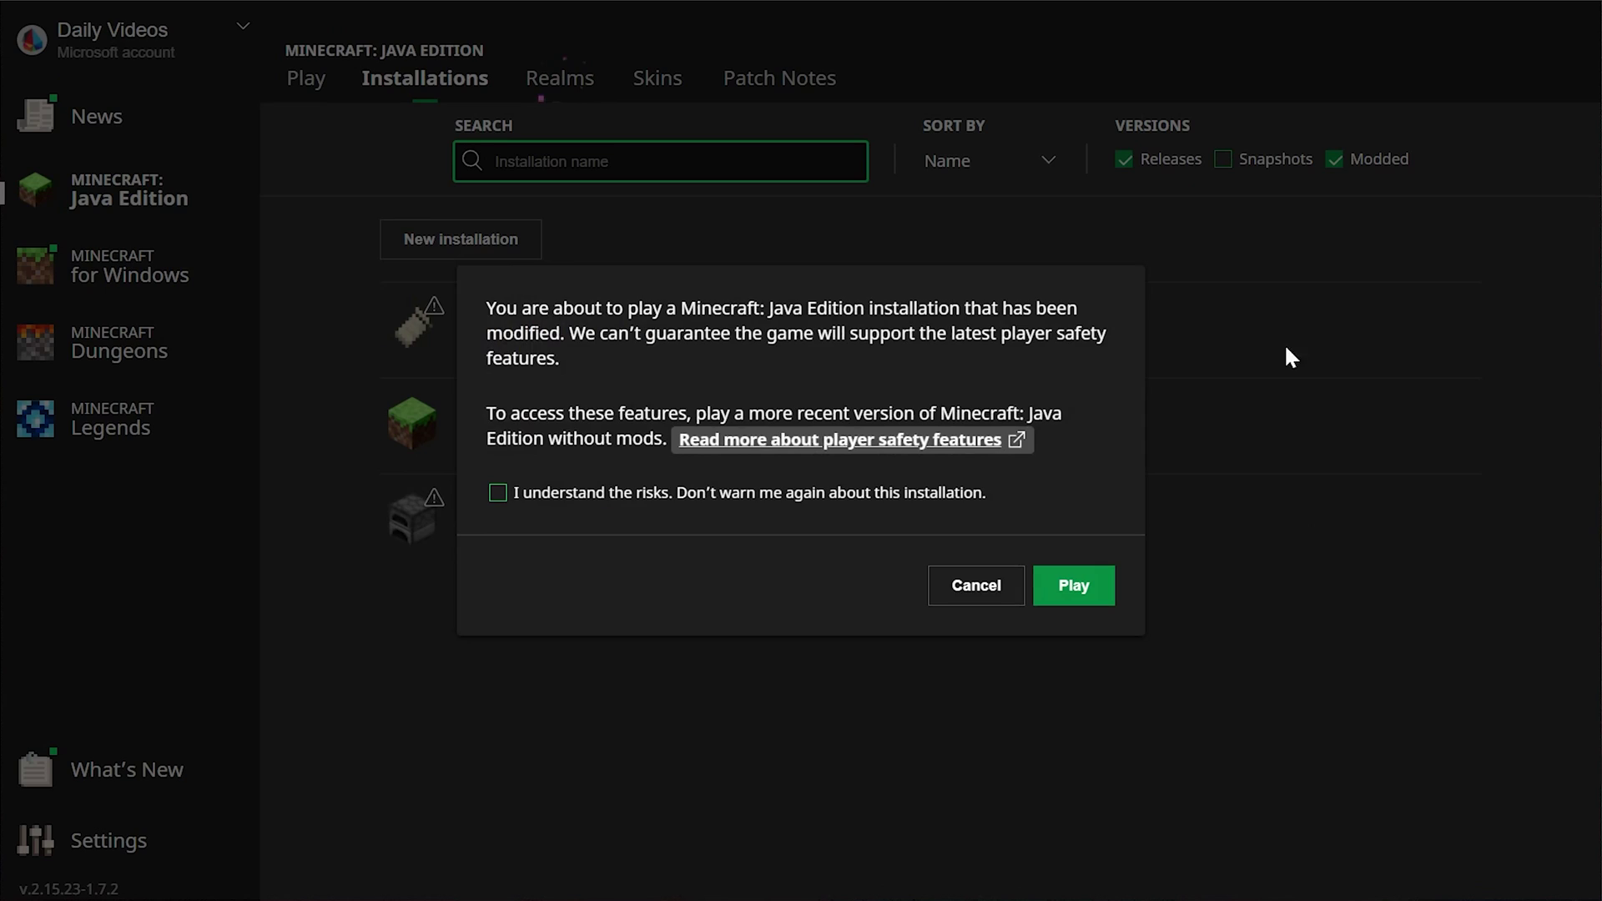
{"action": "left_click", "coordinate": [1103, 594]}
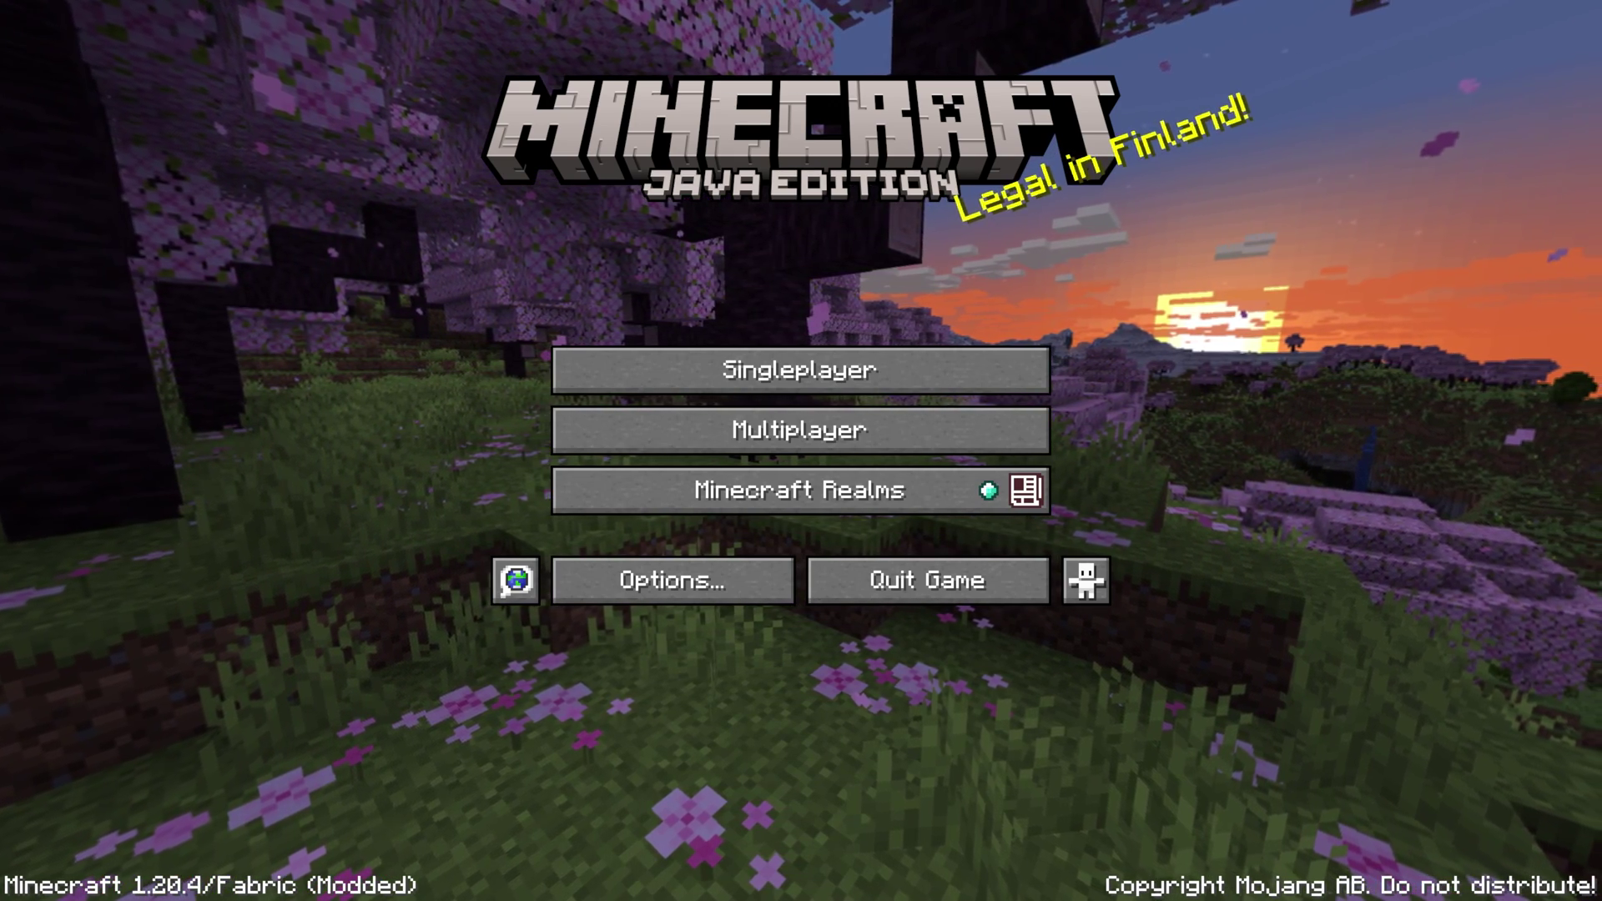
- Navigate the title screen to the game options and open the MidnightConfig Overview
{"action": "key", "text": "Tab"}
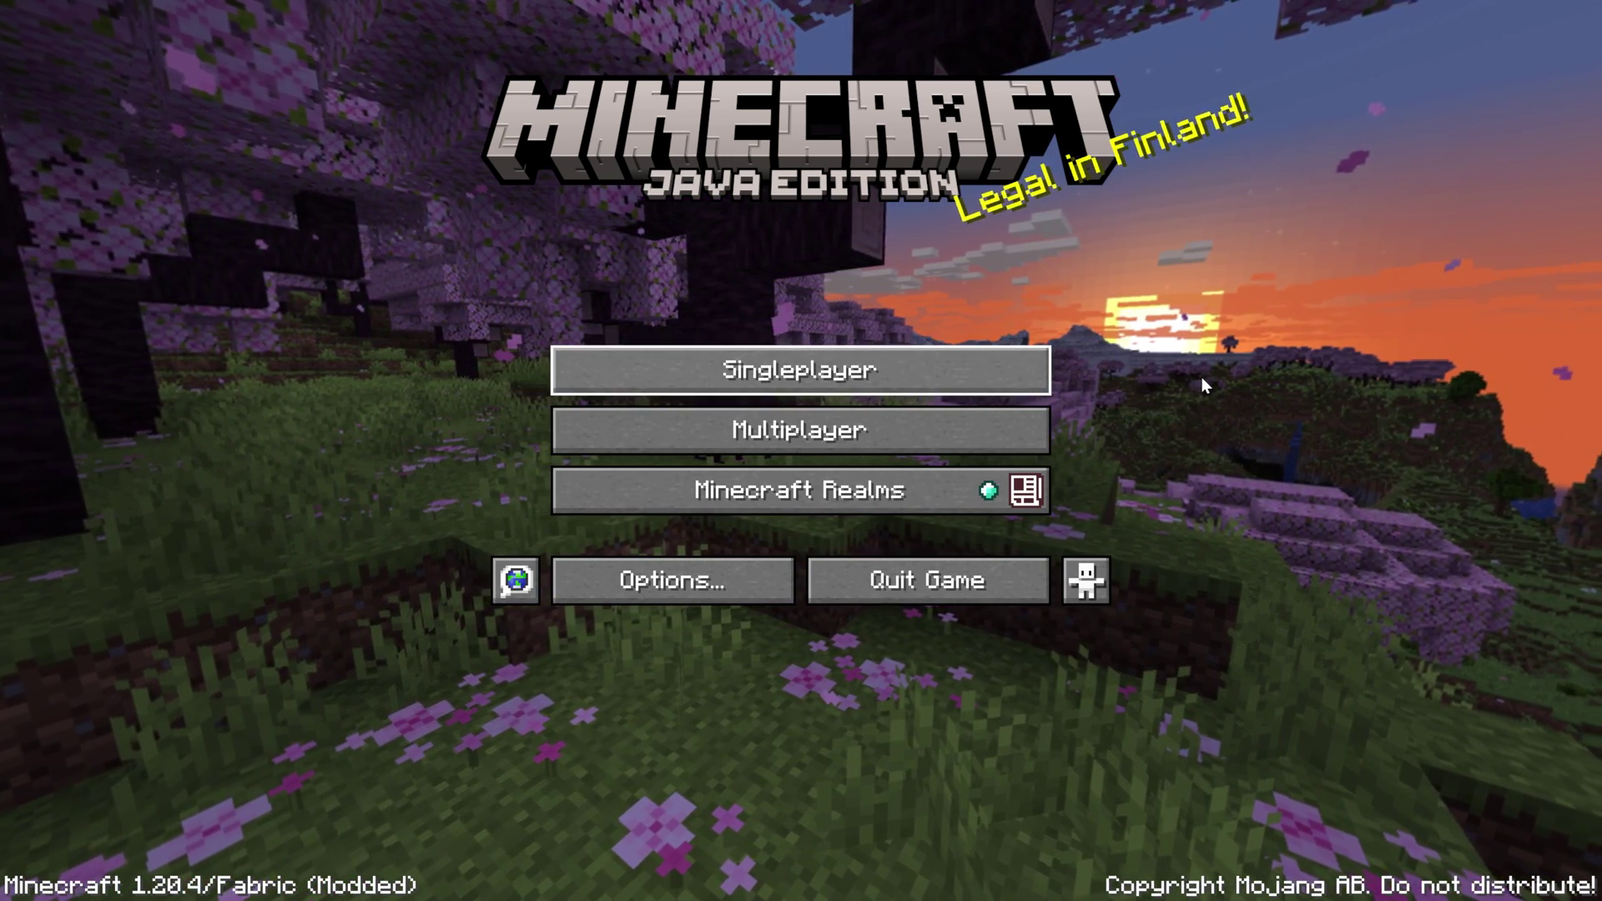
{"action": "key", "text": "Tab"}
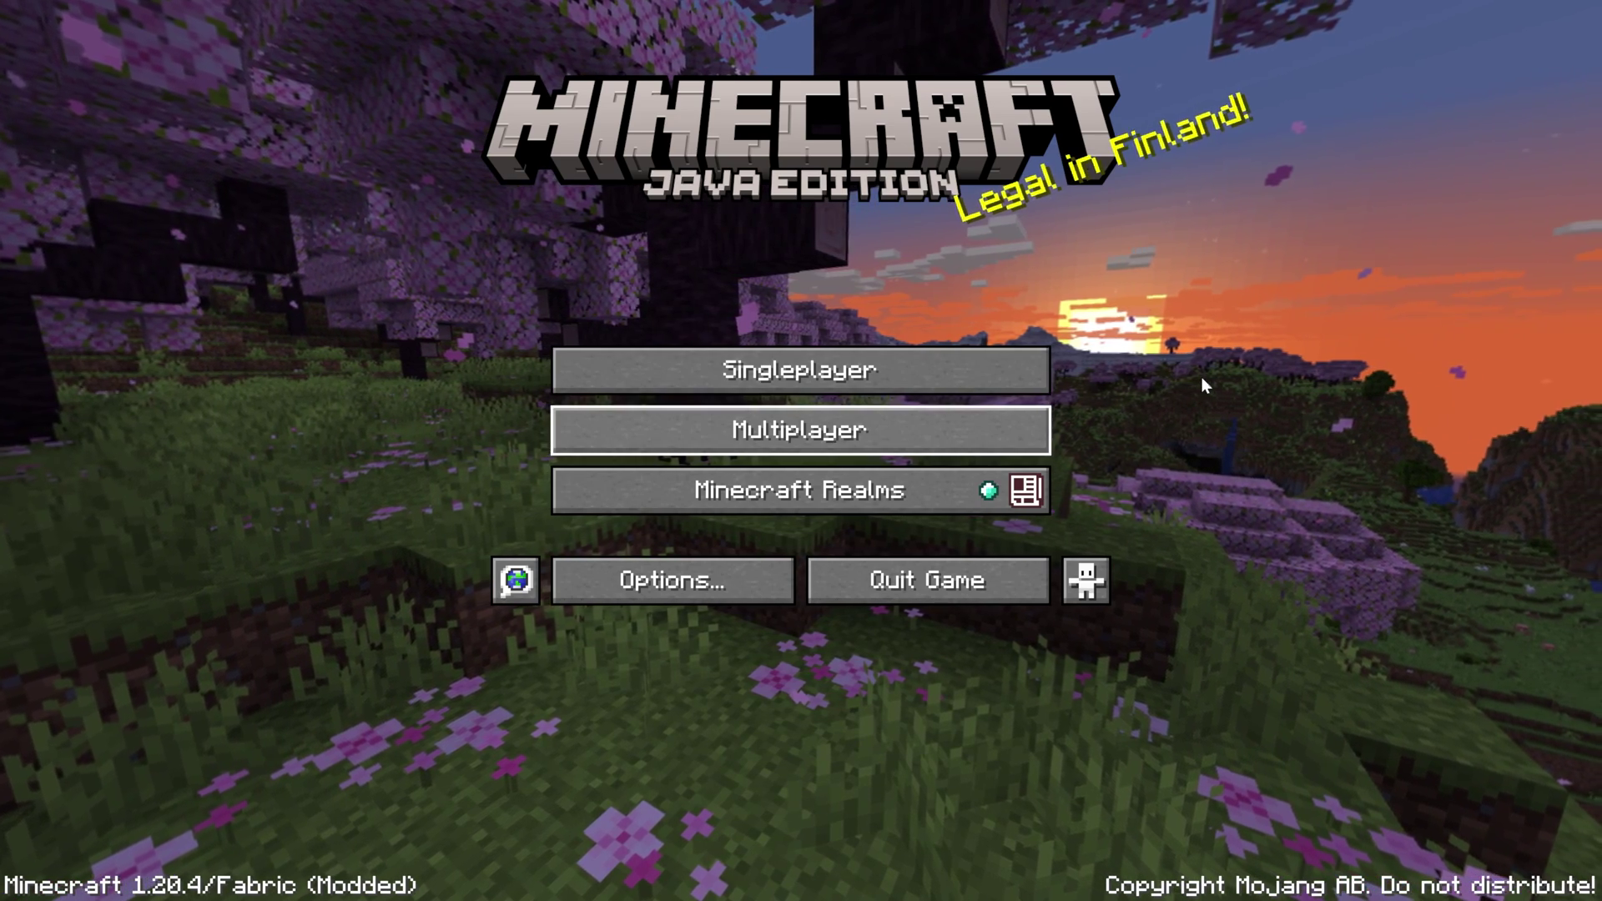
{"action": "key", "text": "Tab"}
{"action": "key", "text": "Up"}
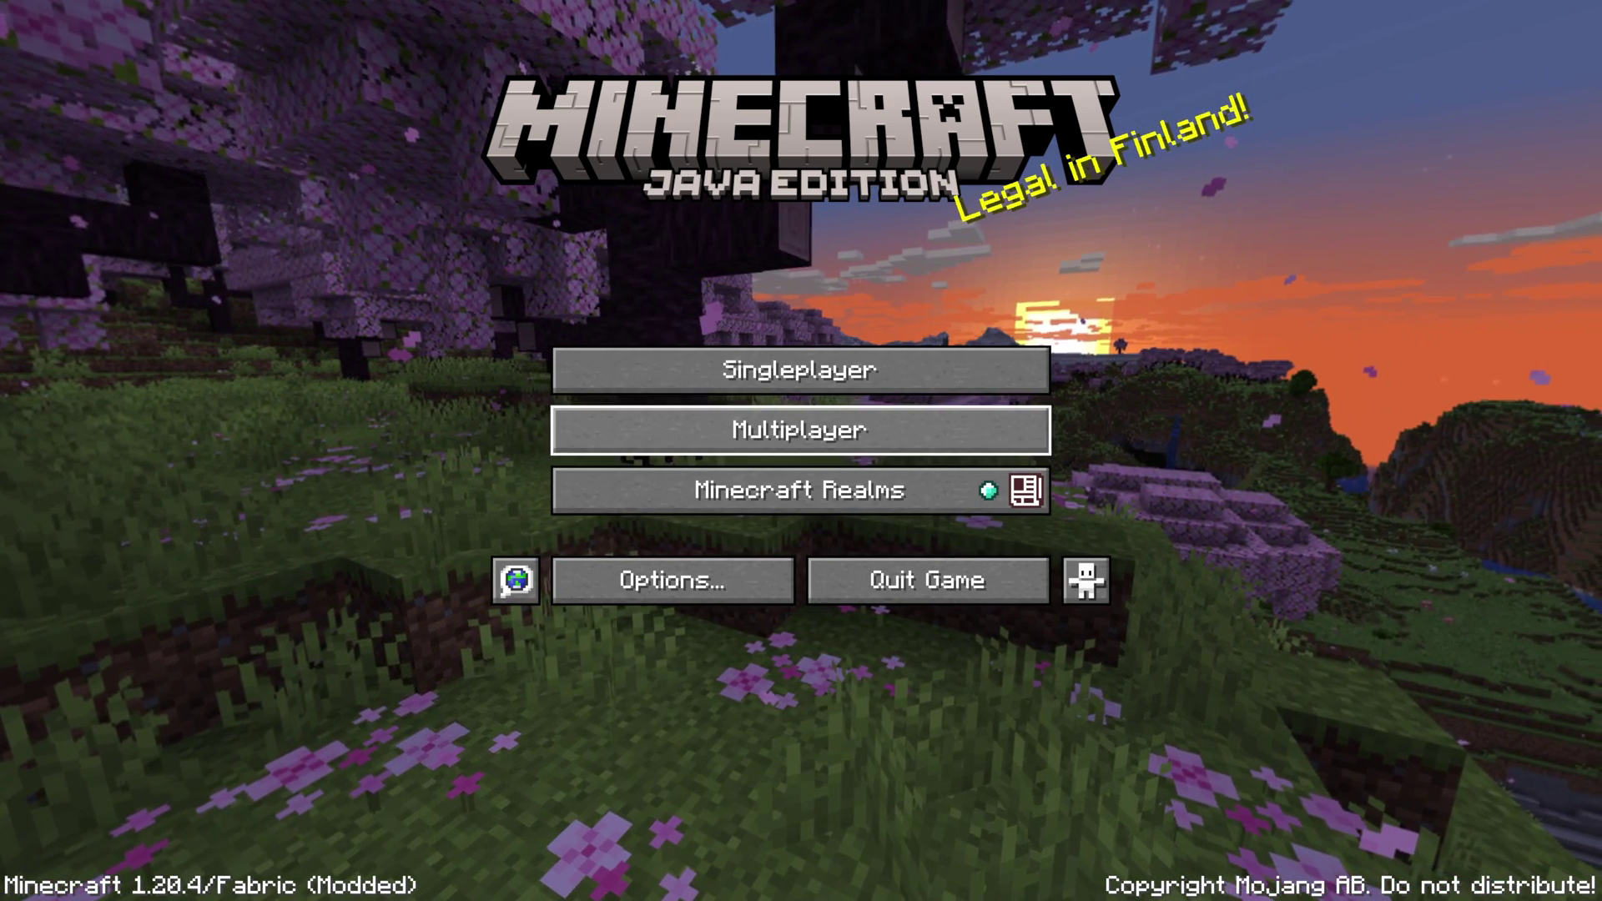
{"action": "key", "text": "Up"}
{"action": "key", "text": "Down"}
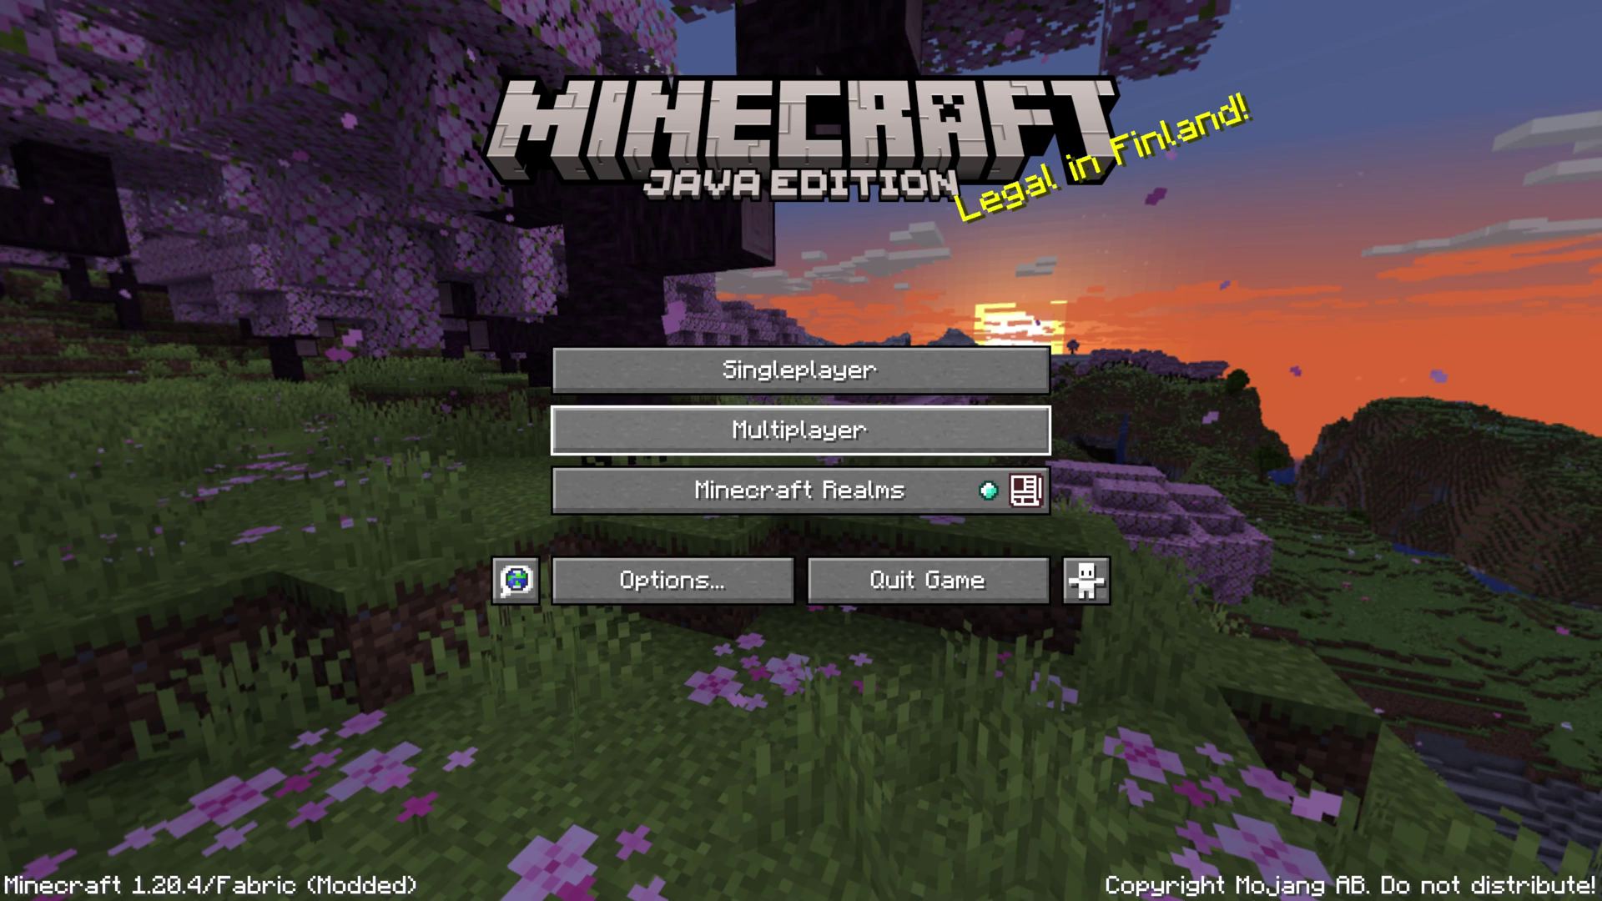
{"action": "key", "text": "Up"}
{"action": "key", "text": "Down"}
{"action": "key", "text": "Down"}
{"action": "key", "text": "Down"}
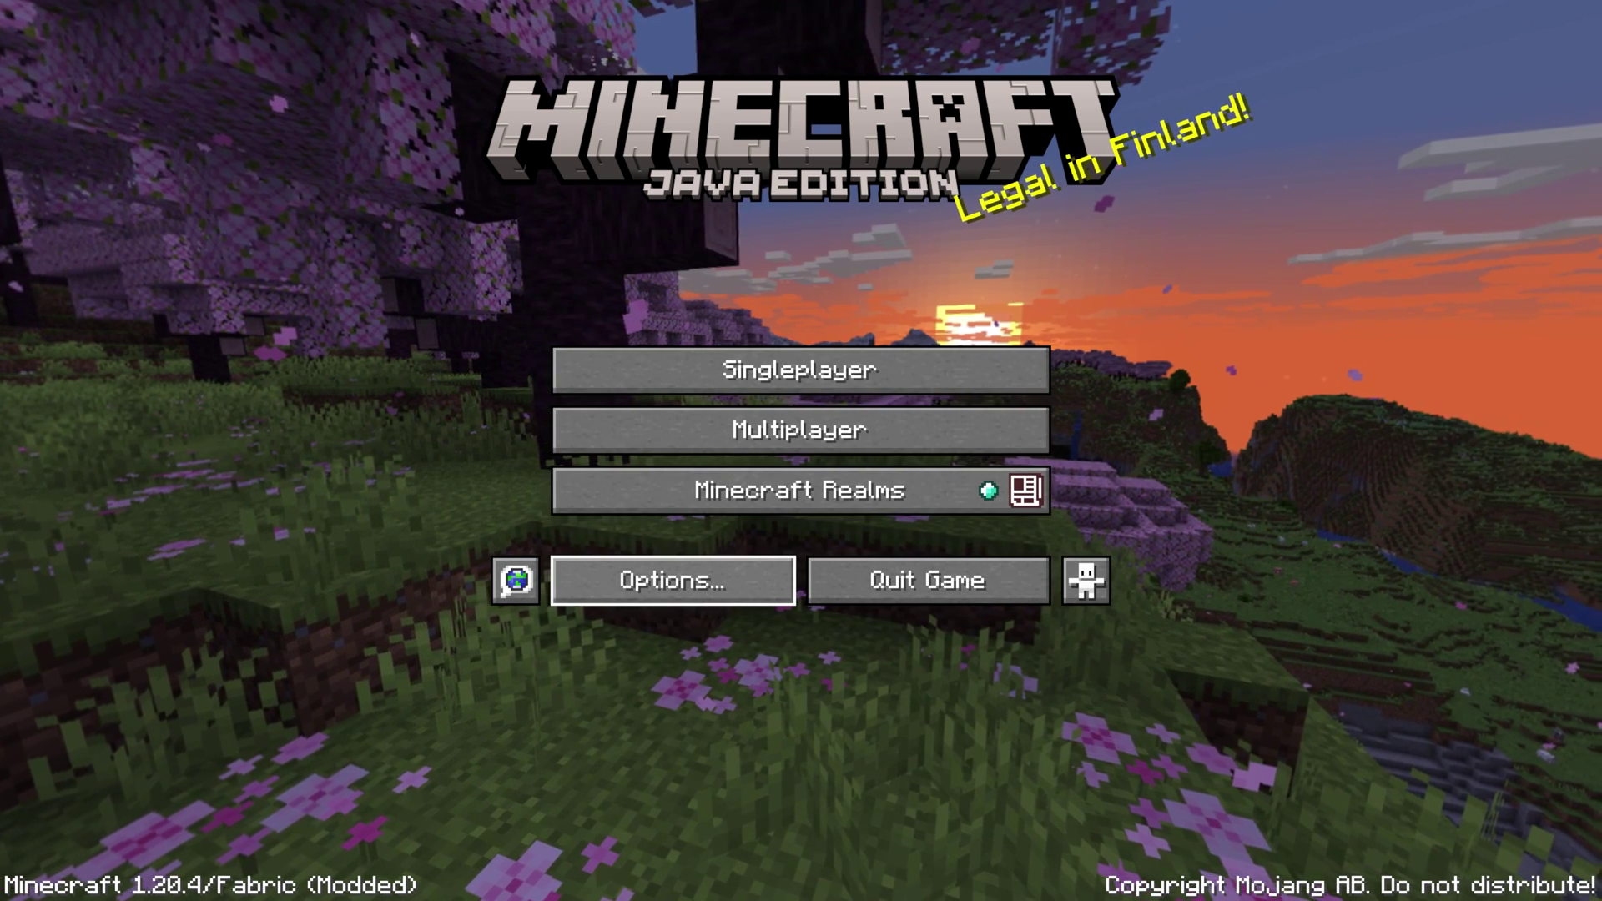
{"action": "key", "text": "Return"}
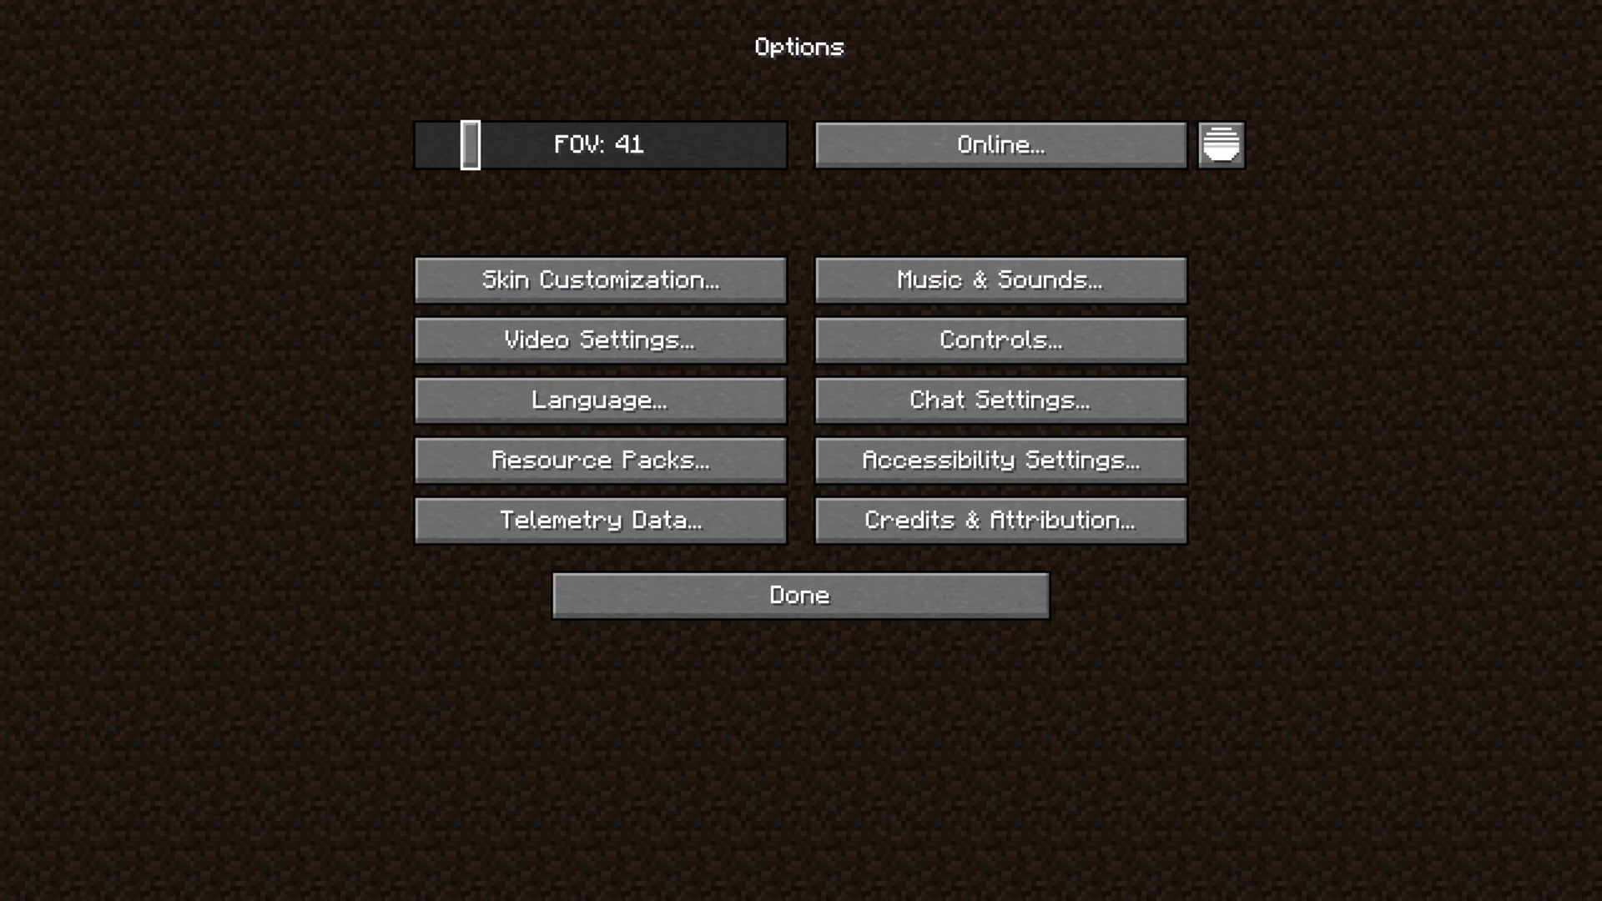
{"action": "key", "text": "Right"}
{"action": "key", "text": "Return"}
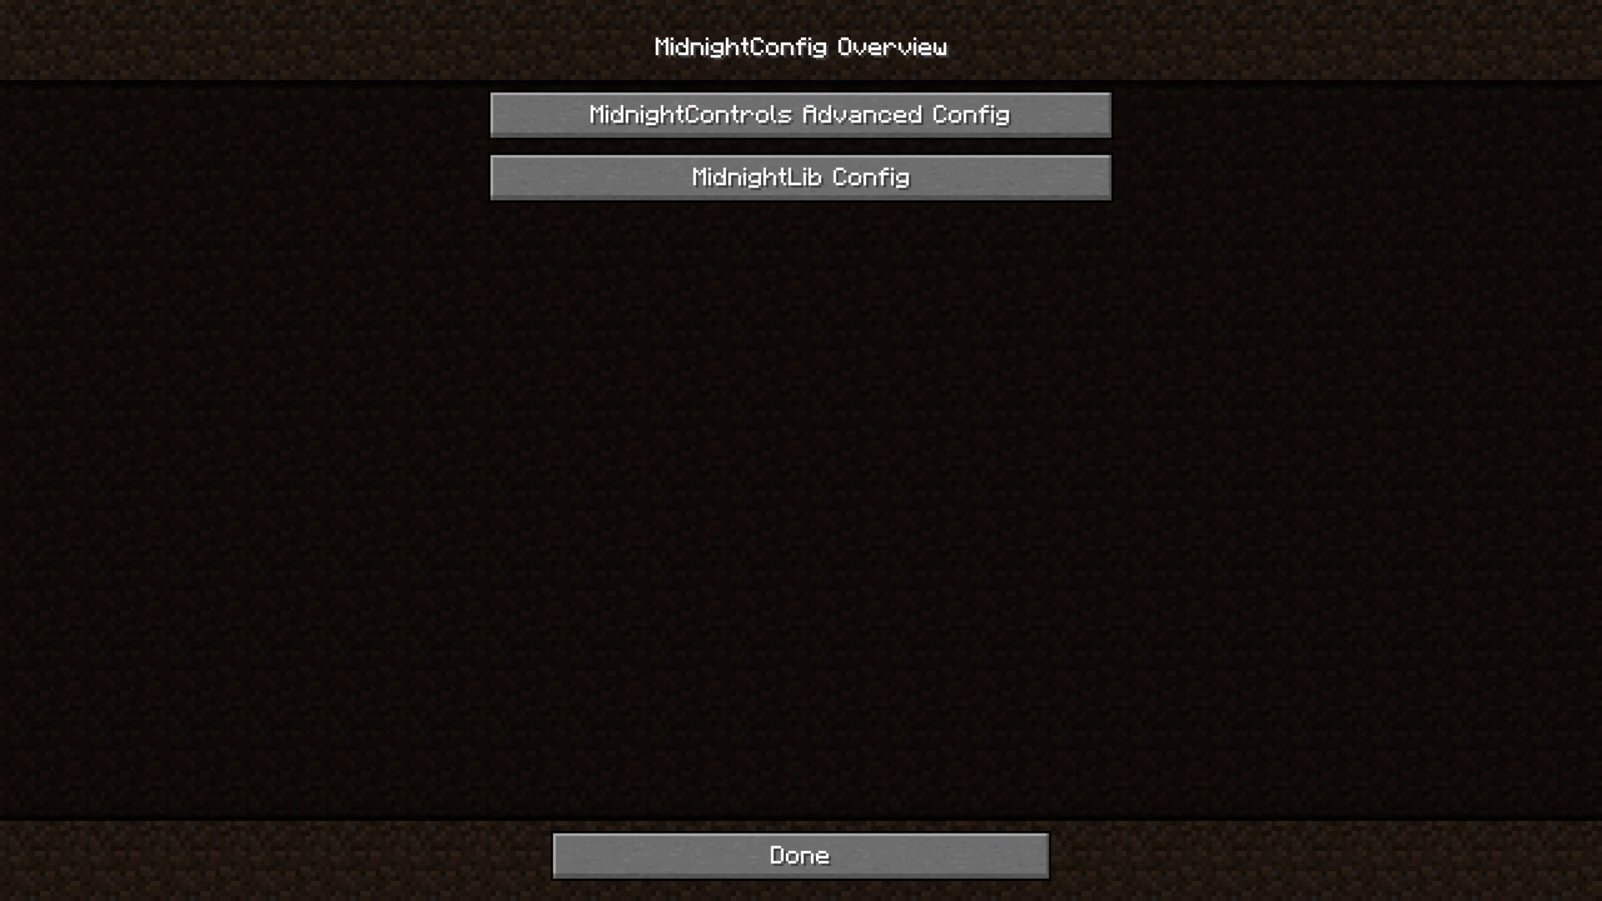
- Look through the MidnightControls Advanced Config categories from Controller to Visual, then return to the title screen
{"action": "key", "text": "Down"}
{"action": "key", "text": "Up"}
{"action": "key", "text": "Down"}
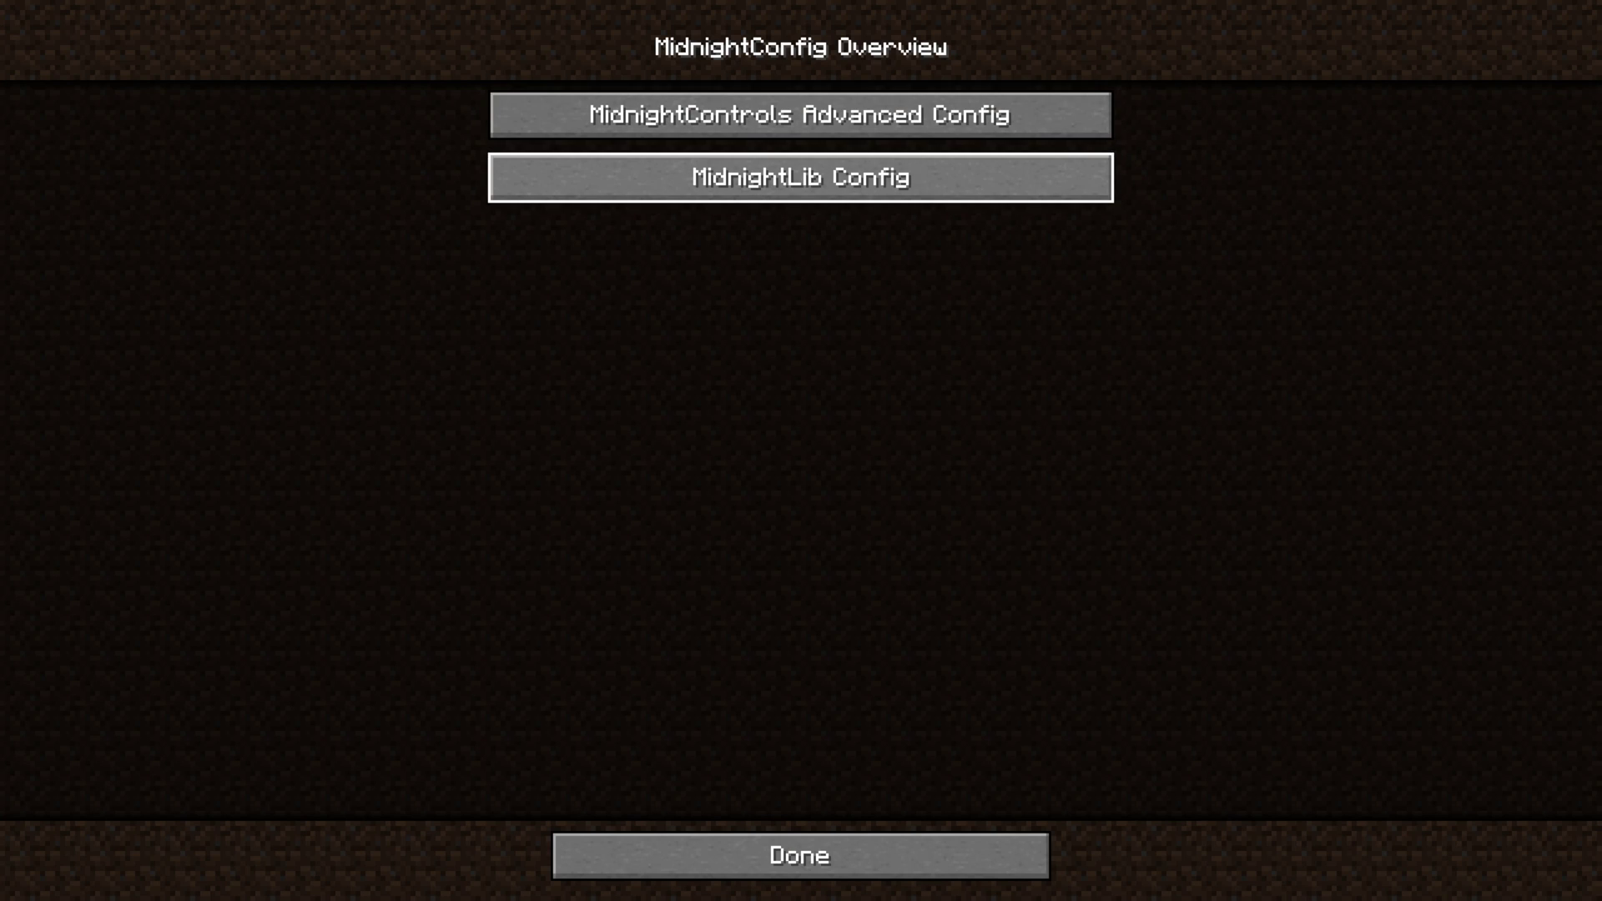
{"action": "key", "text": "Up"}
{"action": "key", "text": "Return"}
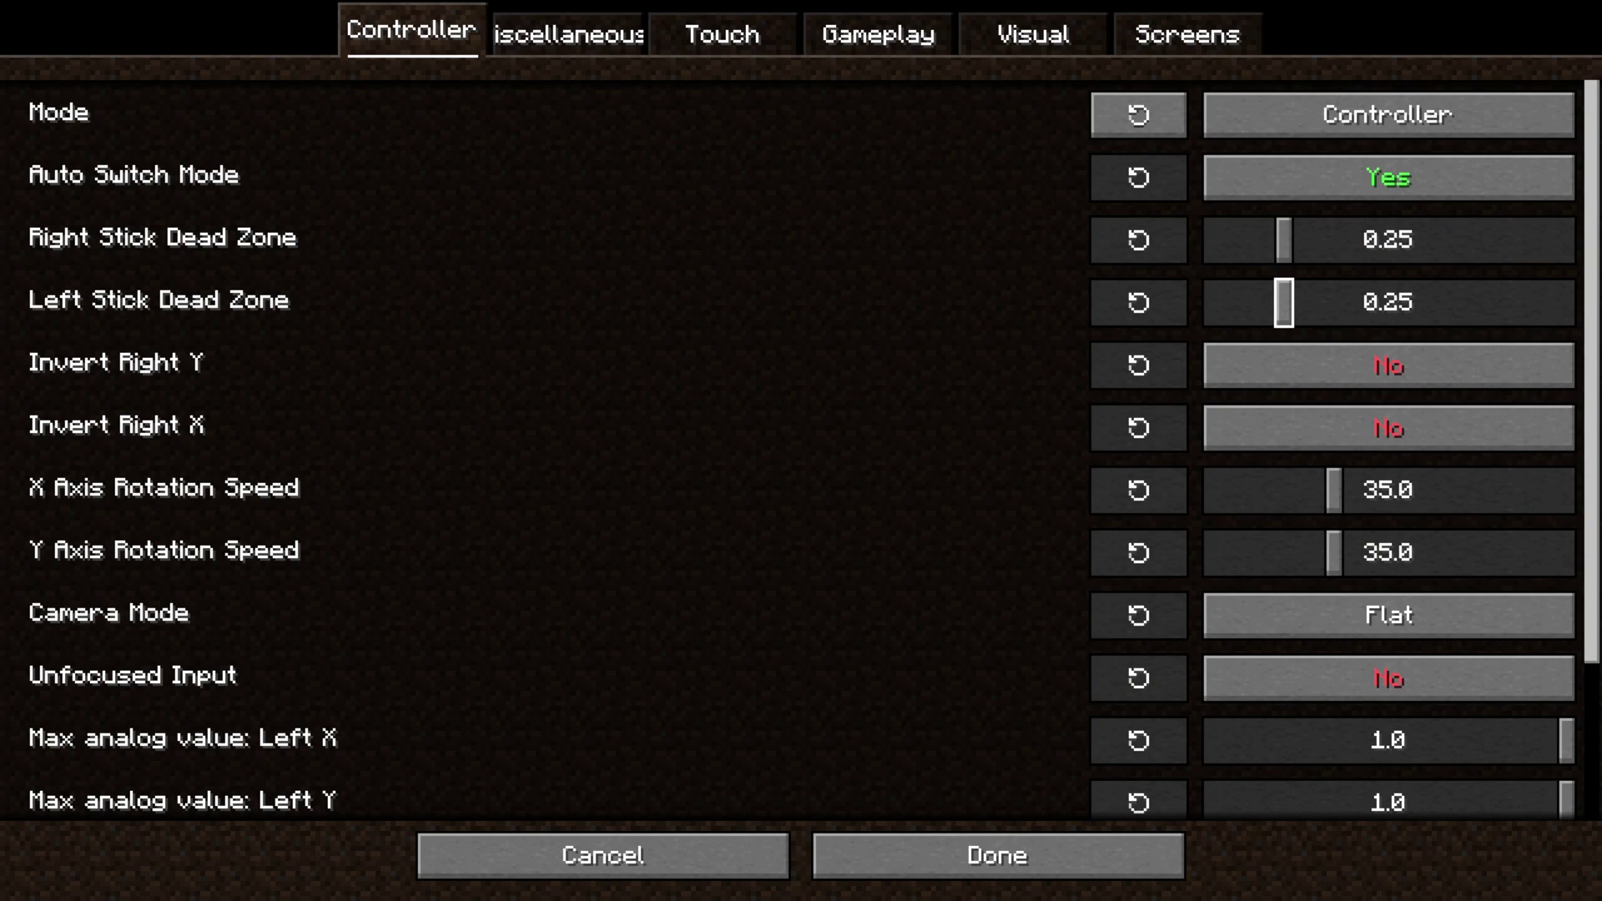
{"action": "key", "text": "ctrl+Tab"}
{"action": "key", "text": "ctrl+Tab"}
{"action": "key", "text": "ctrl+Tab"}
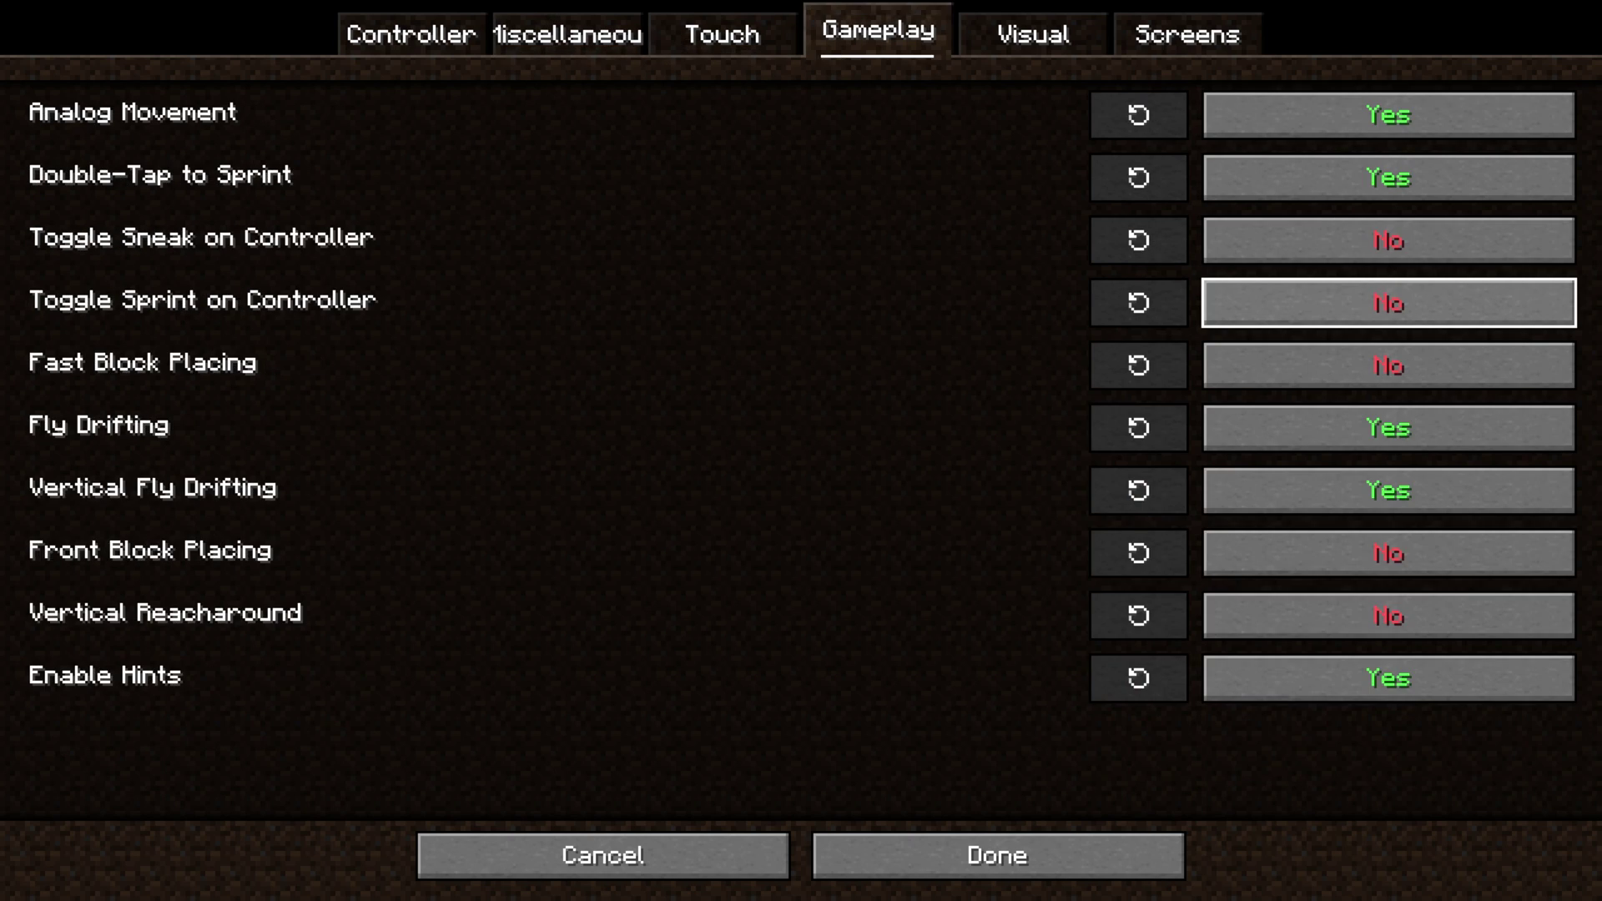
{"action": "key", "text": "ctrl+Tab"}
{"action": "key", "text": "Escape"}
{"action": "key", "text": "Escape"}
{"action": "key", "text": "Escape"}
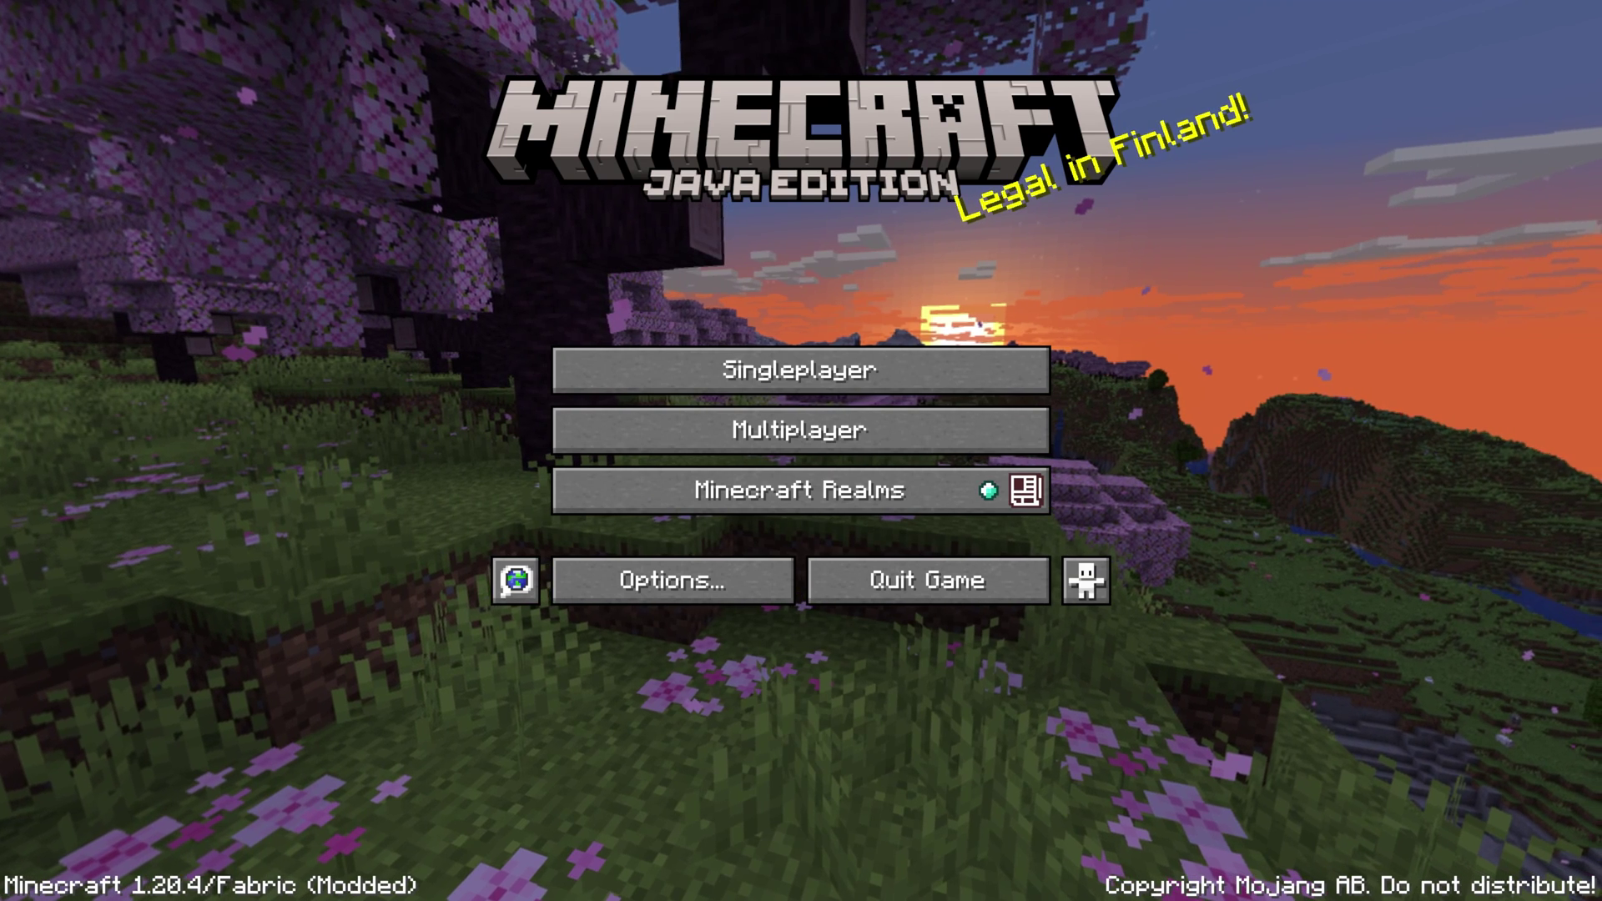
- Open the multiplayer server list, proceeding past the third-party online play caution
{"action": "key", "text": "Down"}
{"action": "key", "text": "Return"}
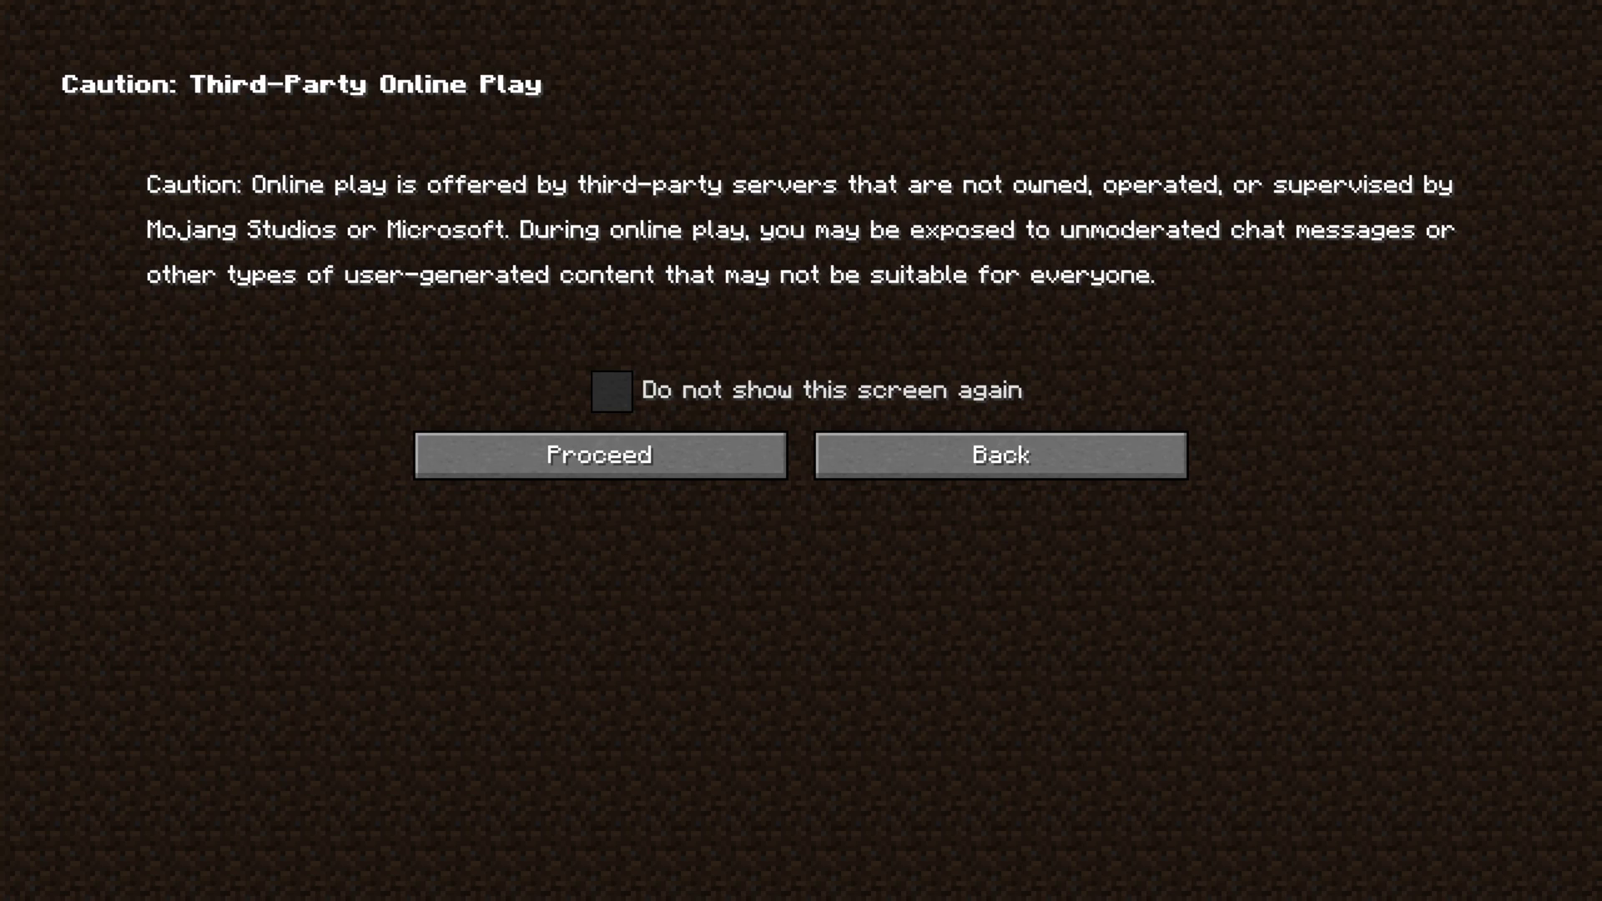
{"action": "key", "text": "Return"}
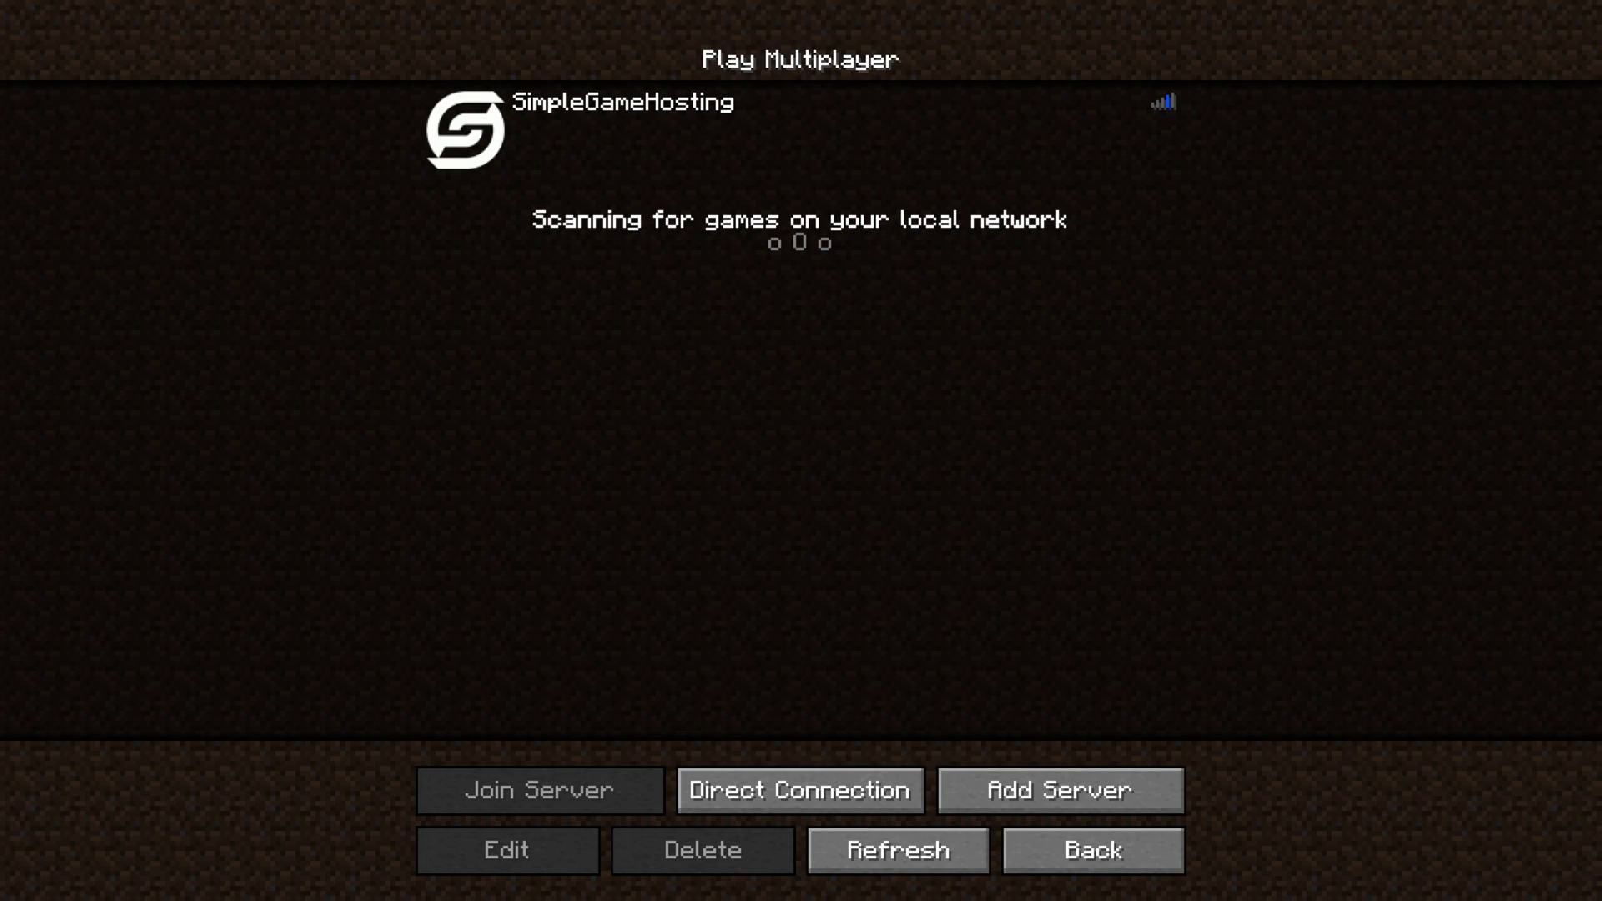
- Join the SimpleGameHosting server and walk from the stone house towards the dirt path beside the farm
{"action": "key", "text": "Up"}
{"action": "key", "text": "Up"}
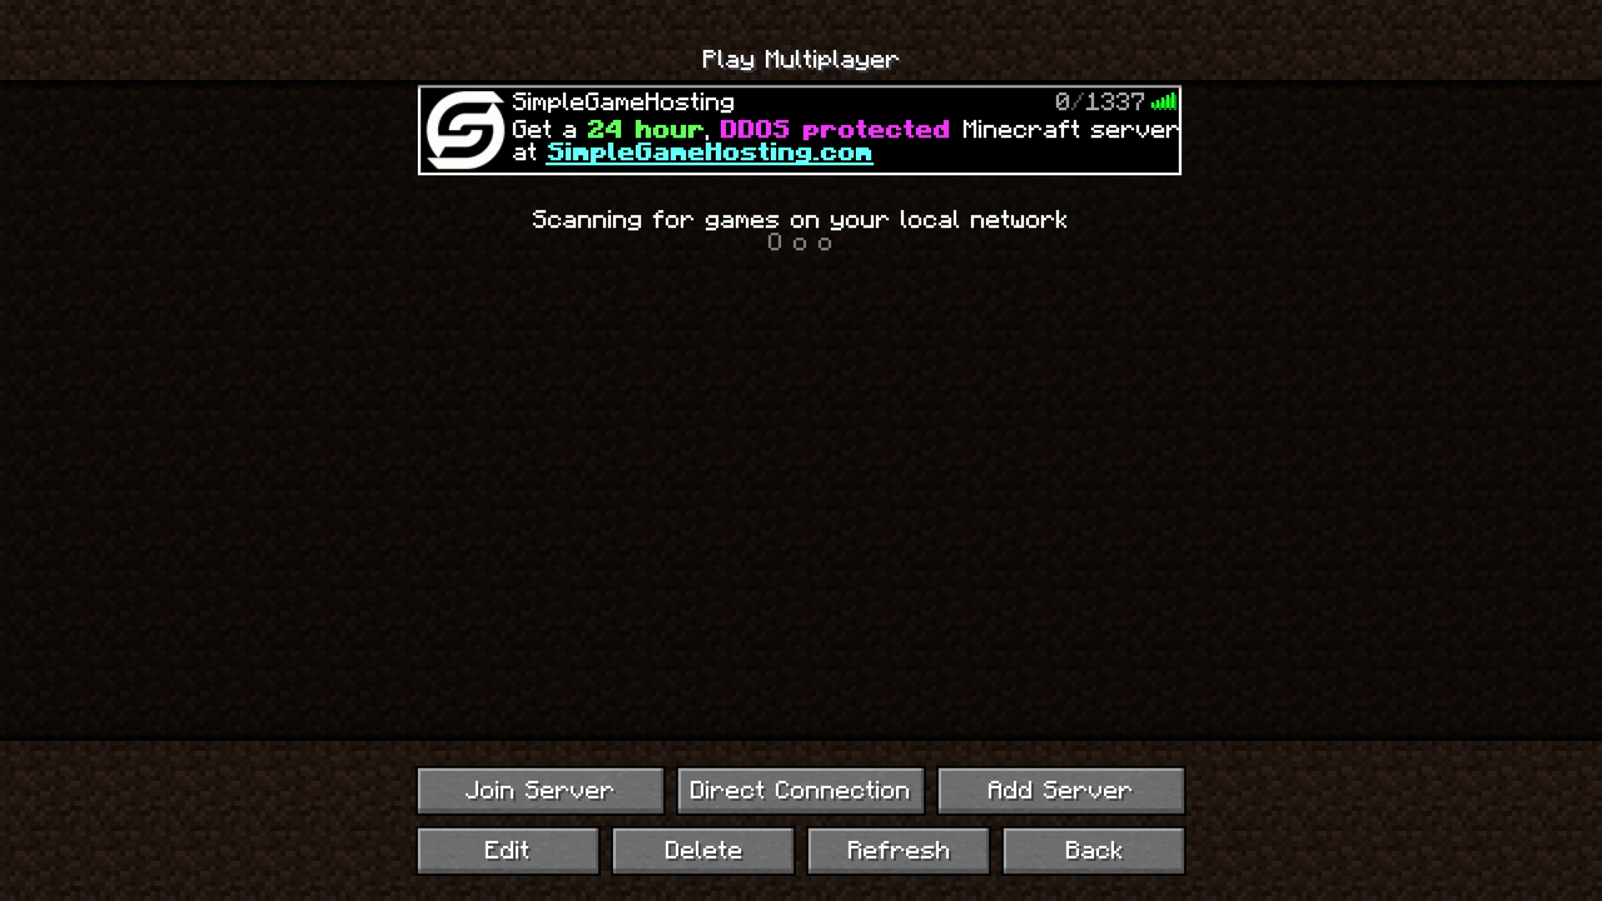
{"action": "key", "text": "Return"}
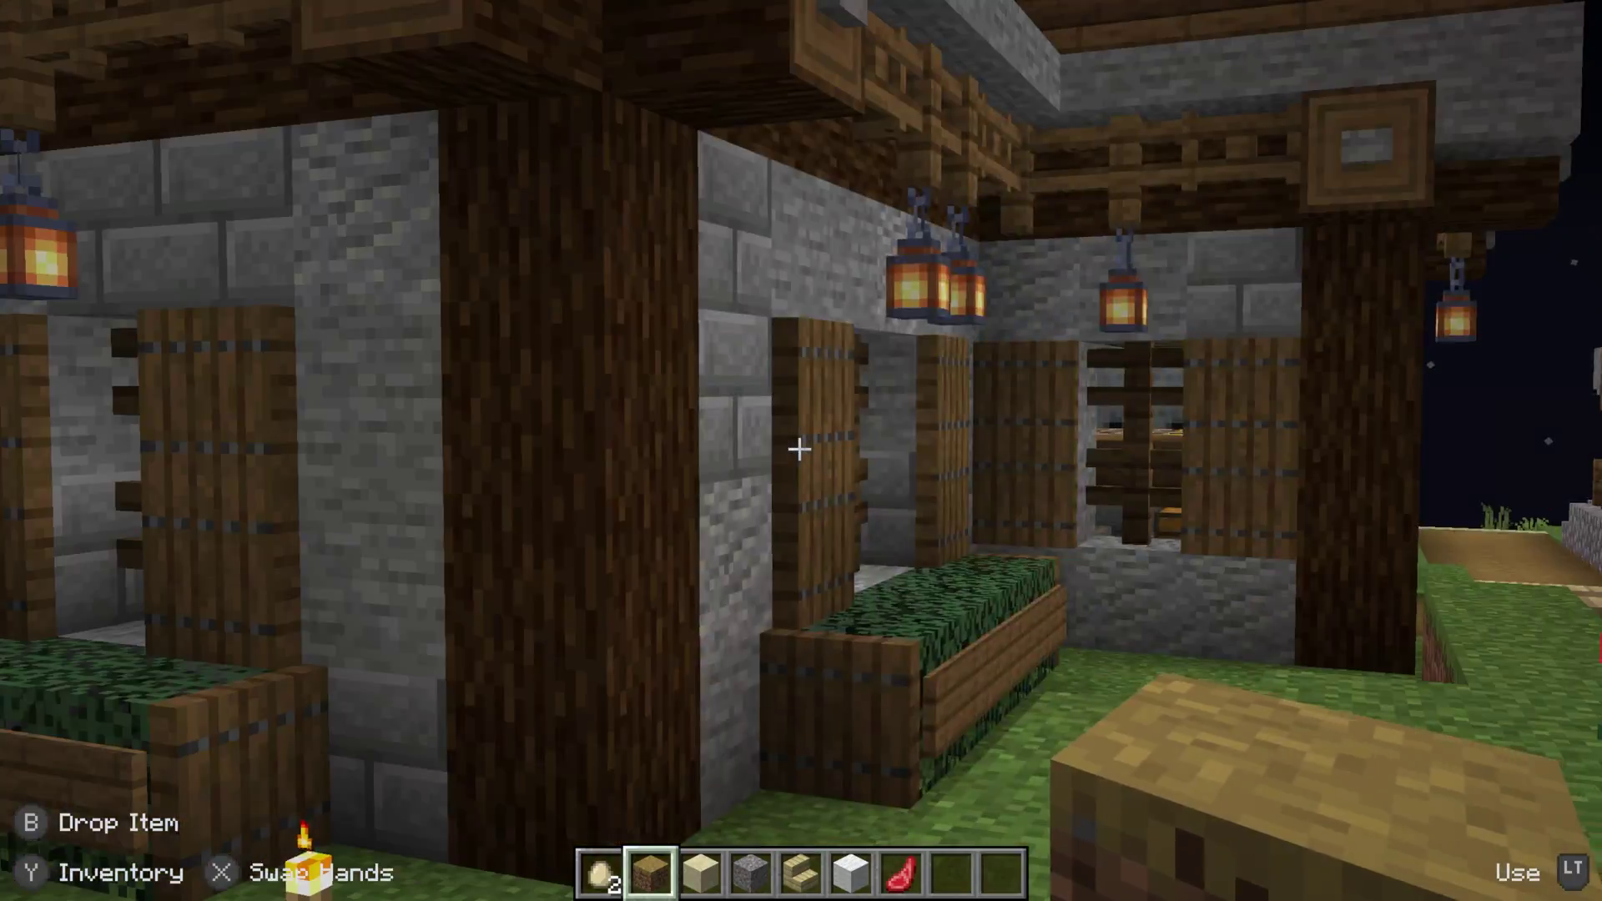
{"action": "key", "text": "w"}
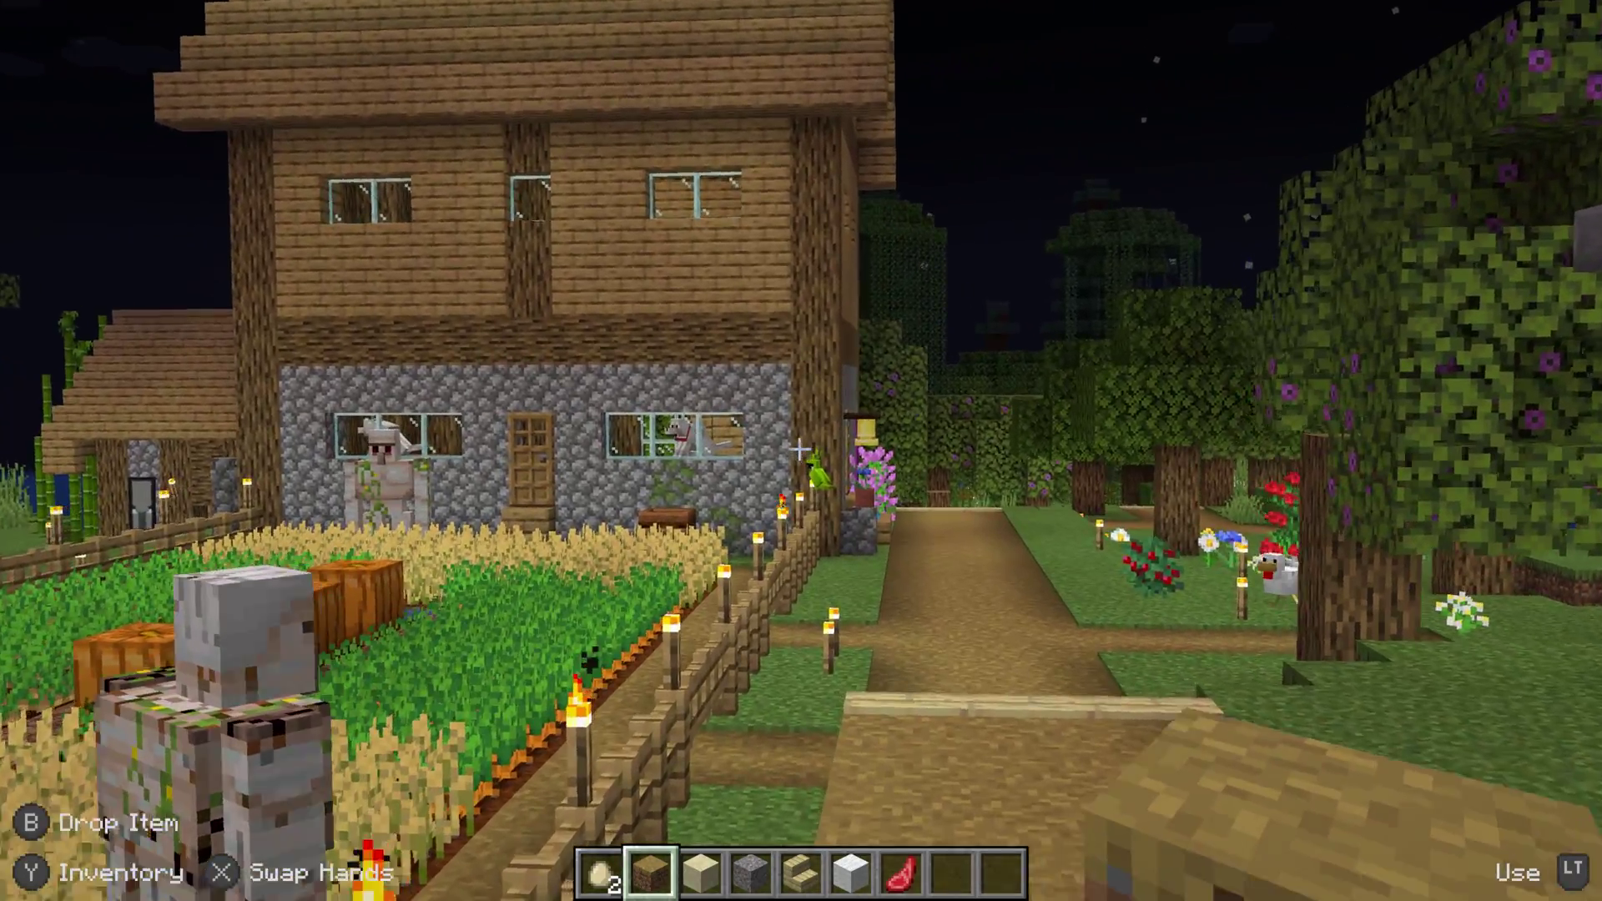
- Place a gravel block on the grass beside the path, break it, and check the creative inventory's Building Blocks
{"action": "scroll", "coordinate": [800, 450], "scroll_direction": "down", "scroll_amount": 1}
{"action": "scroll", "coordinate": [800, 449], "scroll_direction": "up", "scroll_amount": 2}
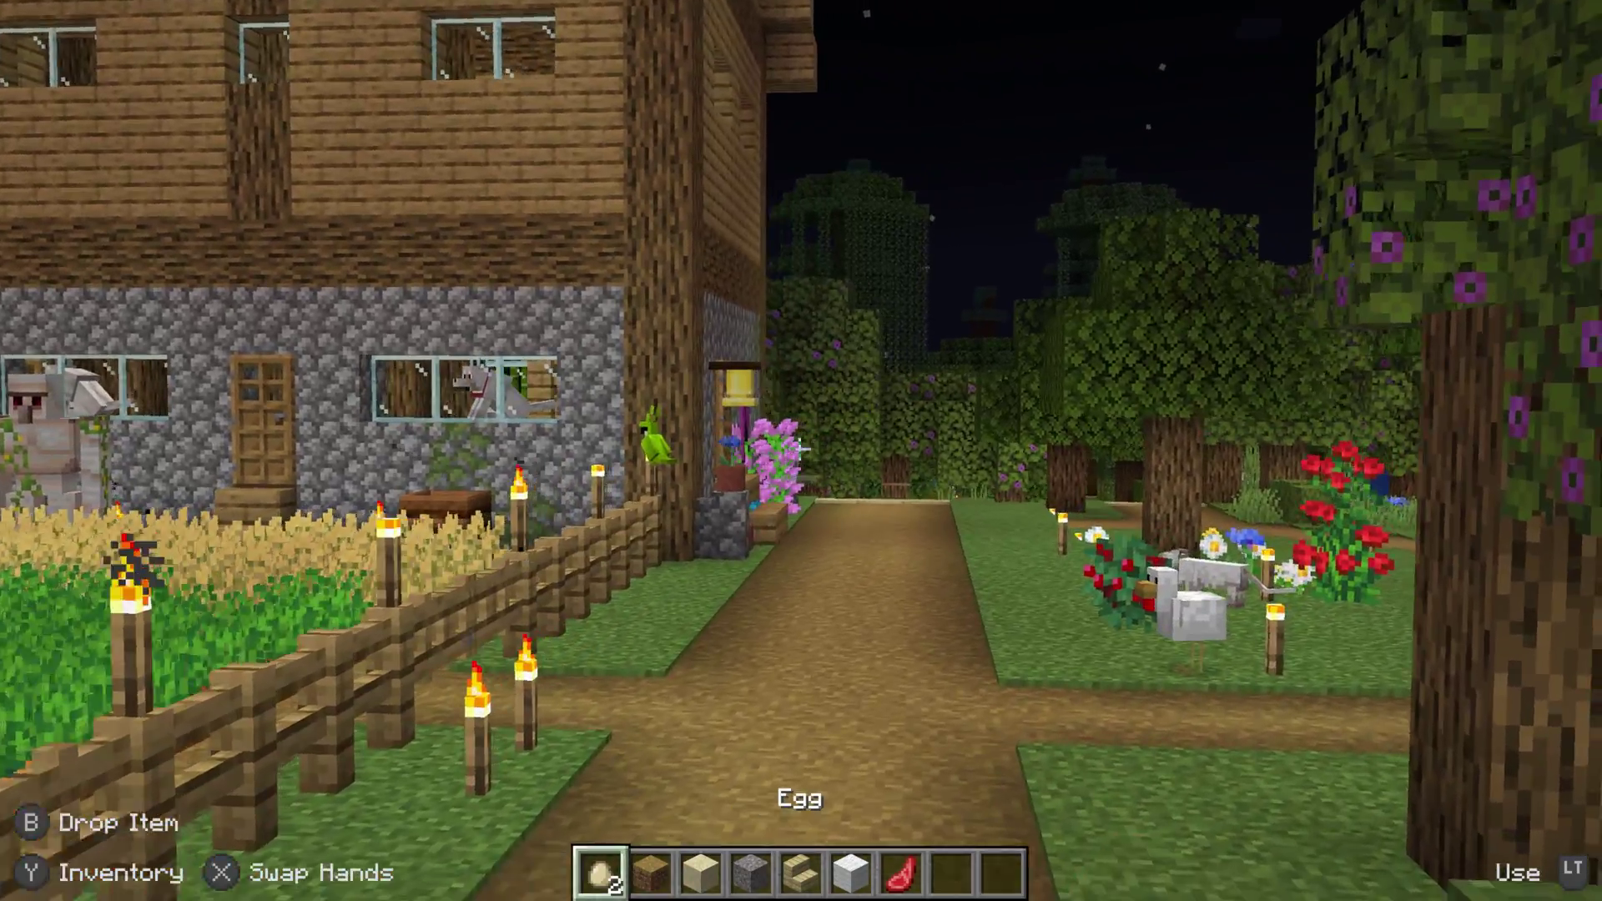
{"action": "scroll", "coordinate": [800, 450], "scroll_direction": "down", "scroll_amount": 2}
{"action": "scroll", "coordinate": [799, 450], "scroll_direction": "down", "scroll_amount": 1}
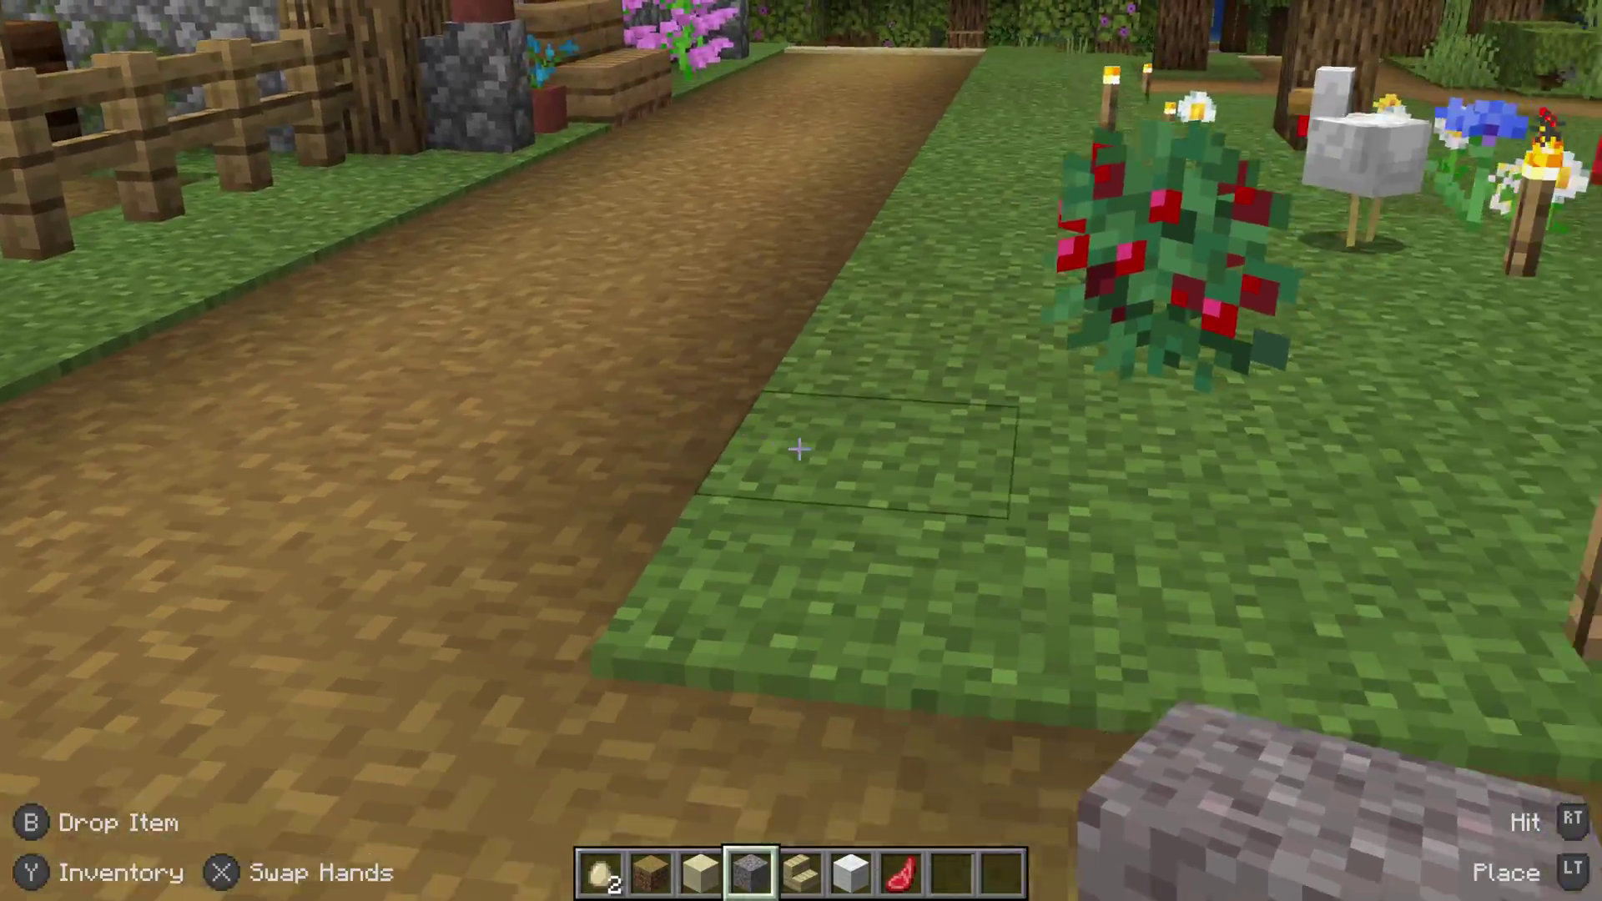
{"action": "right_click", "coordinate": [799, 450]}
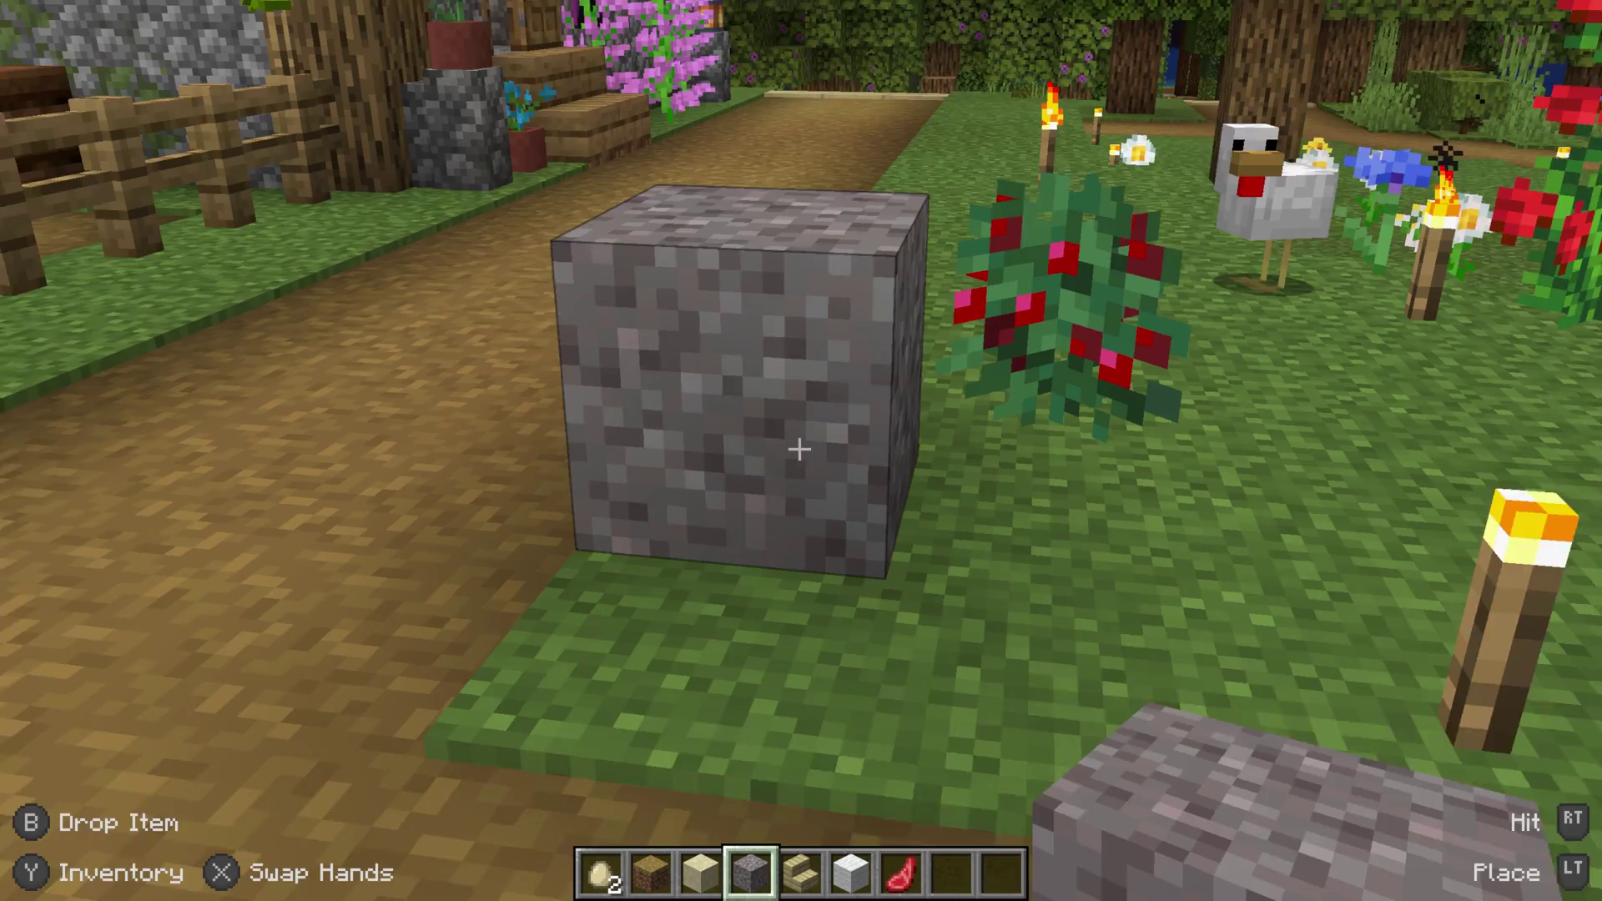
{"action": "left_click", "coordinate": [800, 449]}
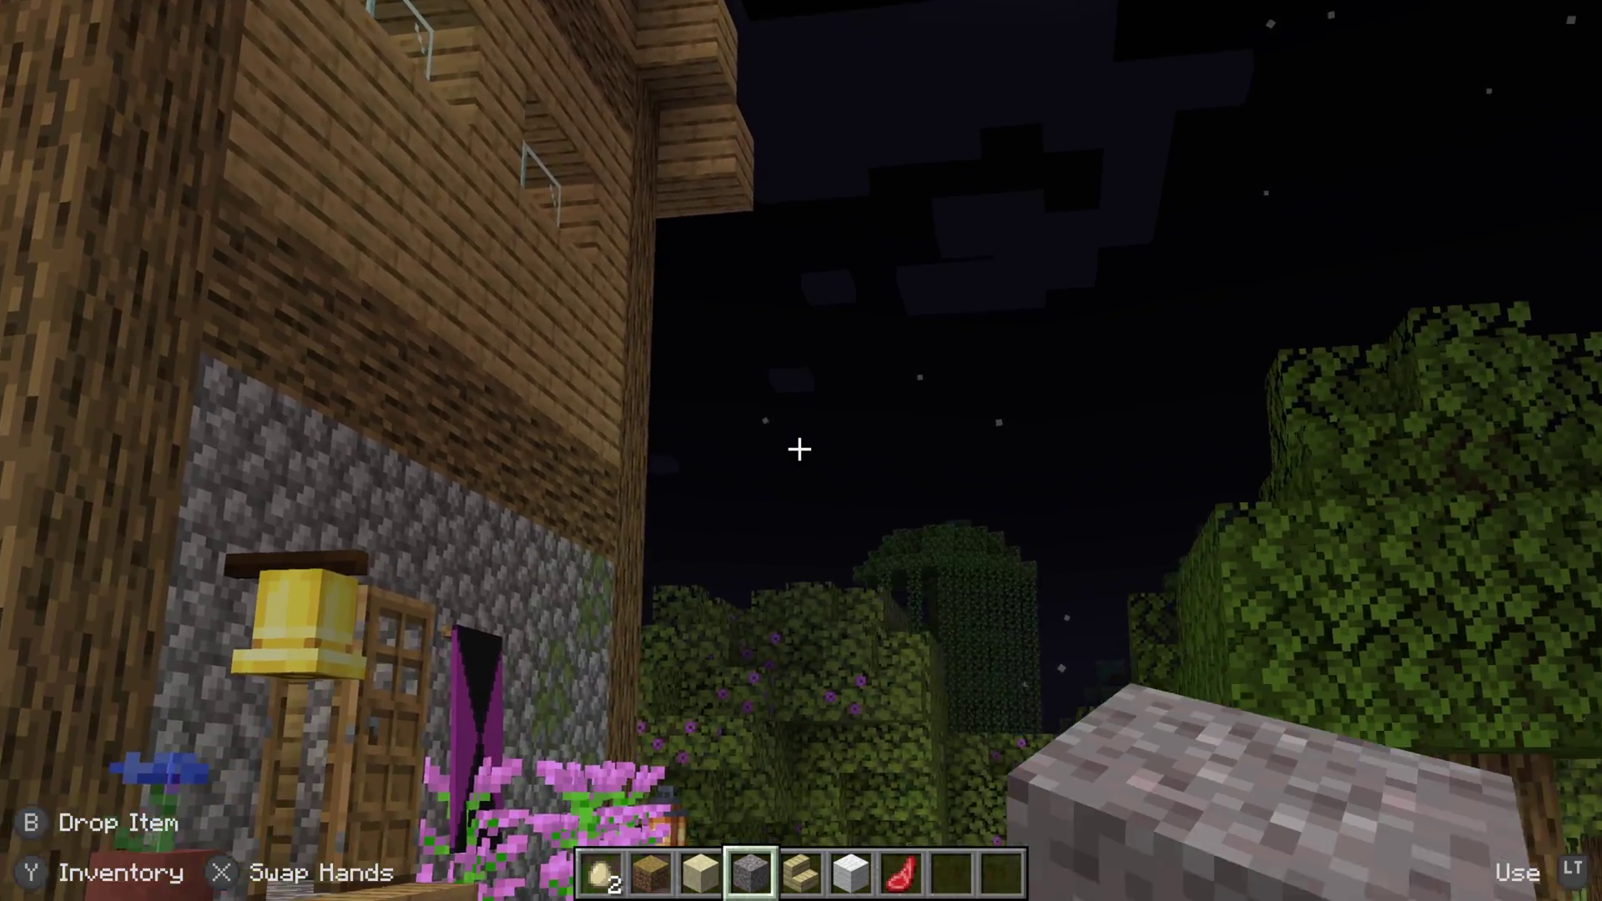
{"action": "key", "text": "e"}
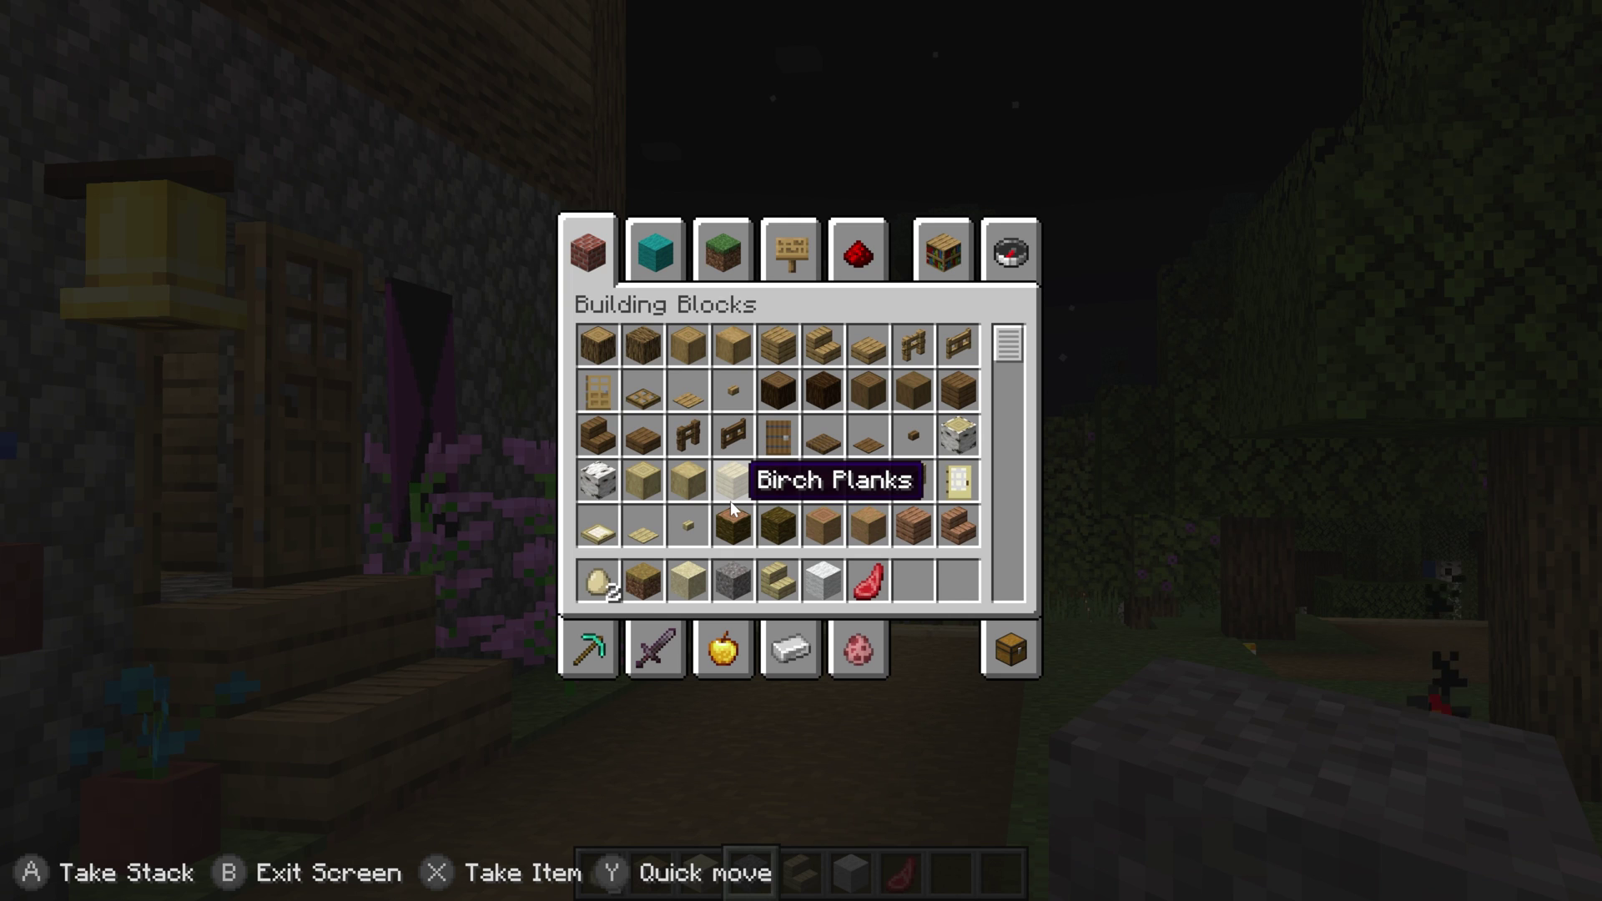
{"action": "key", "text": "e"}
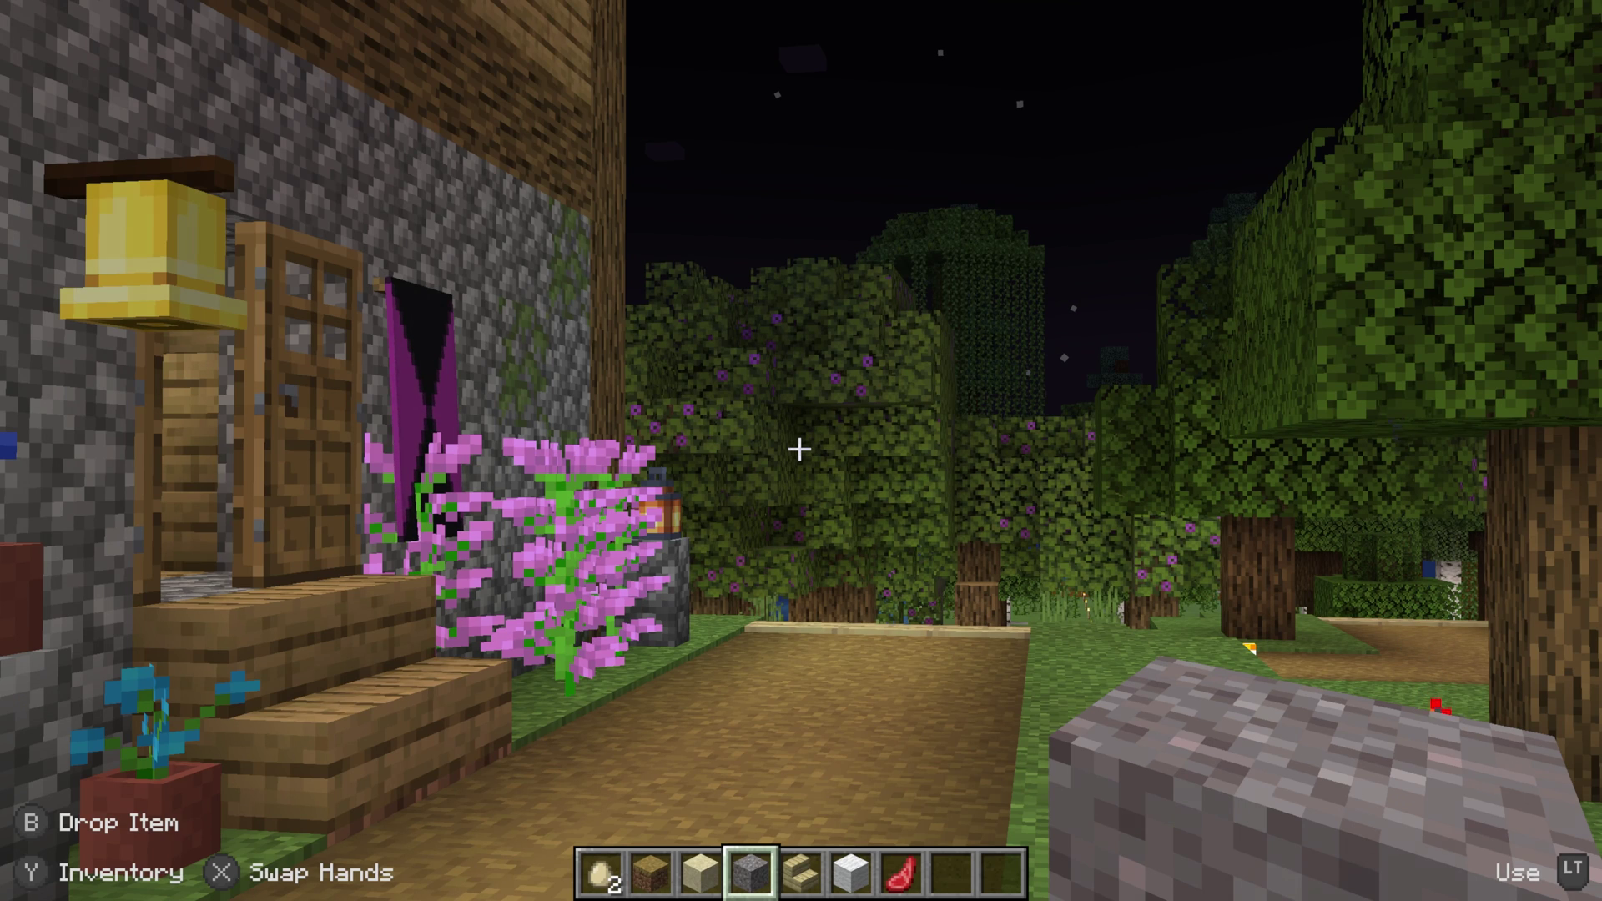
- Set the FOV to 38 in the game options and open the MidnightConfig Overview
{"action": "key", "text": "Escape"}
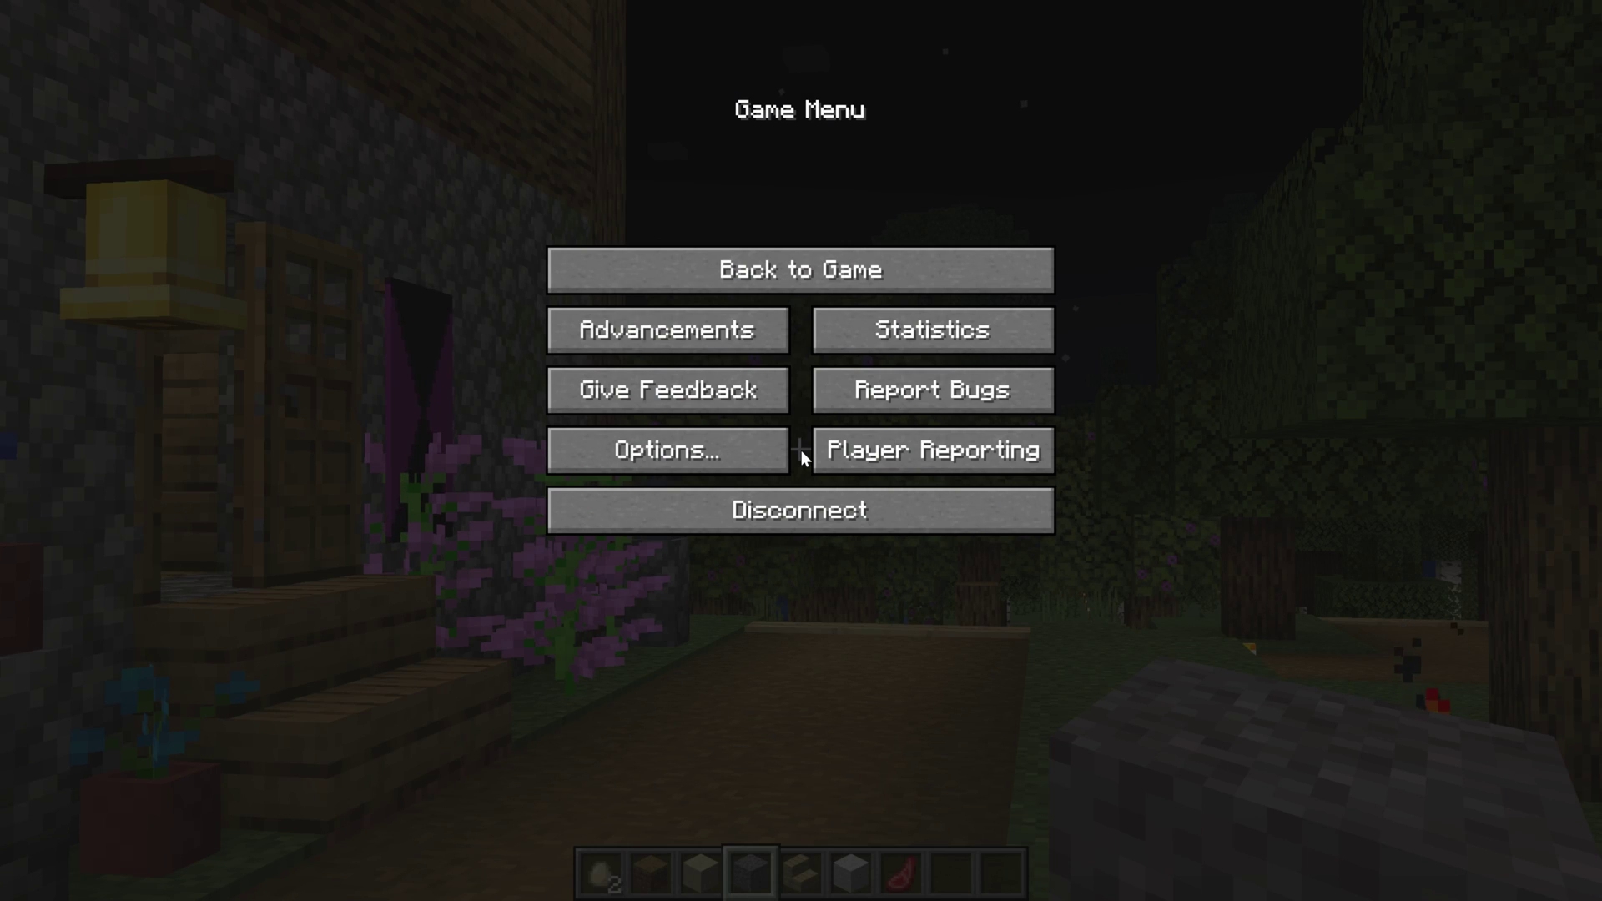
{"action": "key", "text": "Tab"}
{"action": "key", "text": "Tab"}
{"action": "key", "text": "Tab"}
{"action": "key", "text": "Tab"}
{"action": "key", "text": "Return"}
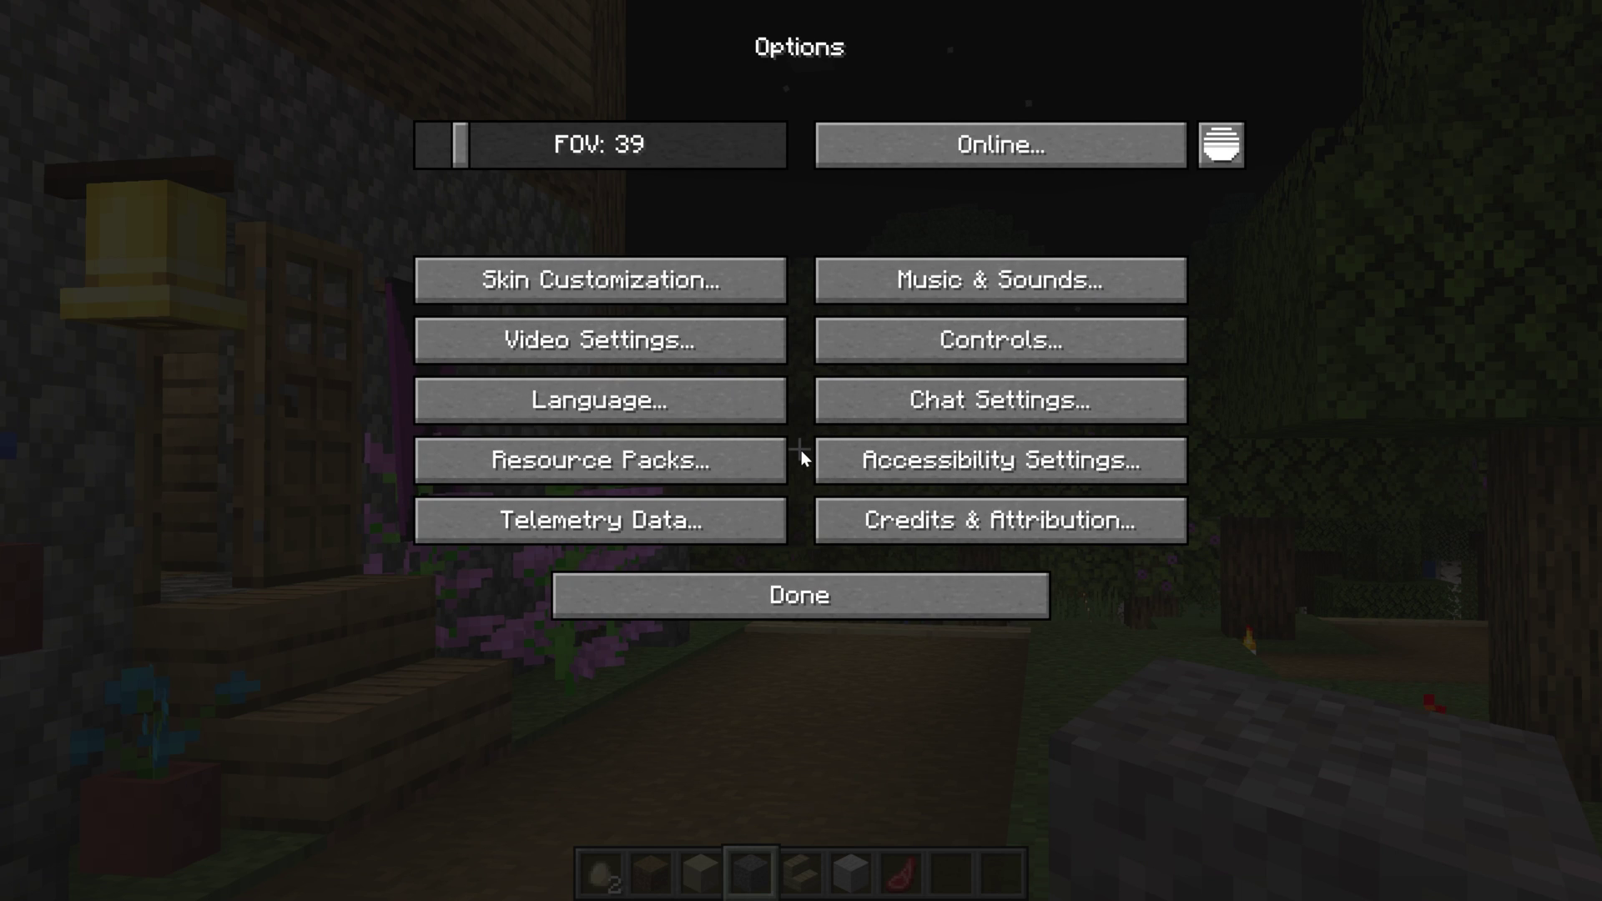
{"action": "key", "text": "Tab"}
{"action": "key", "text": "Left"}
{"action": "key", "text": "Tab"}
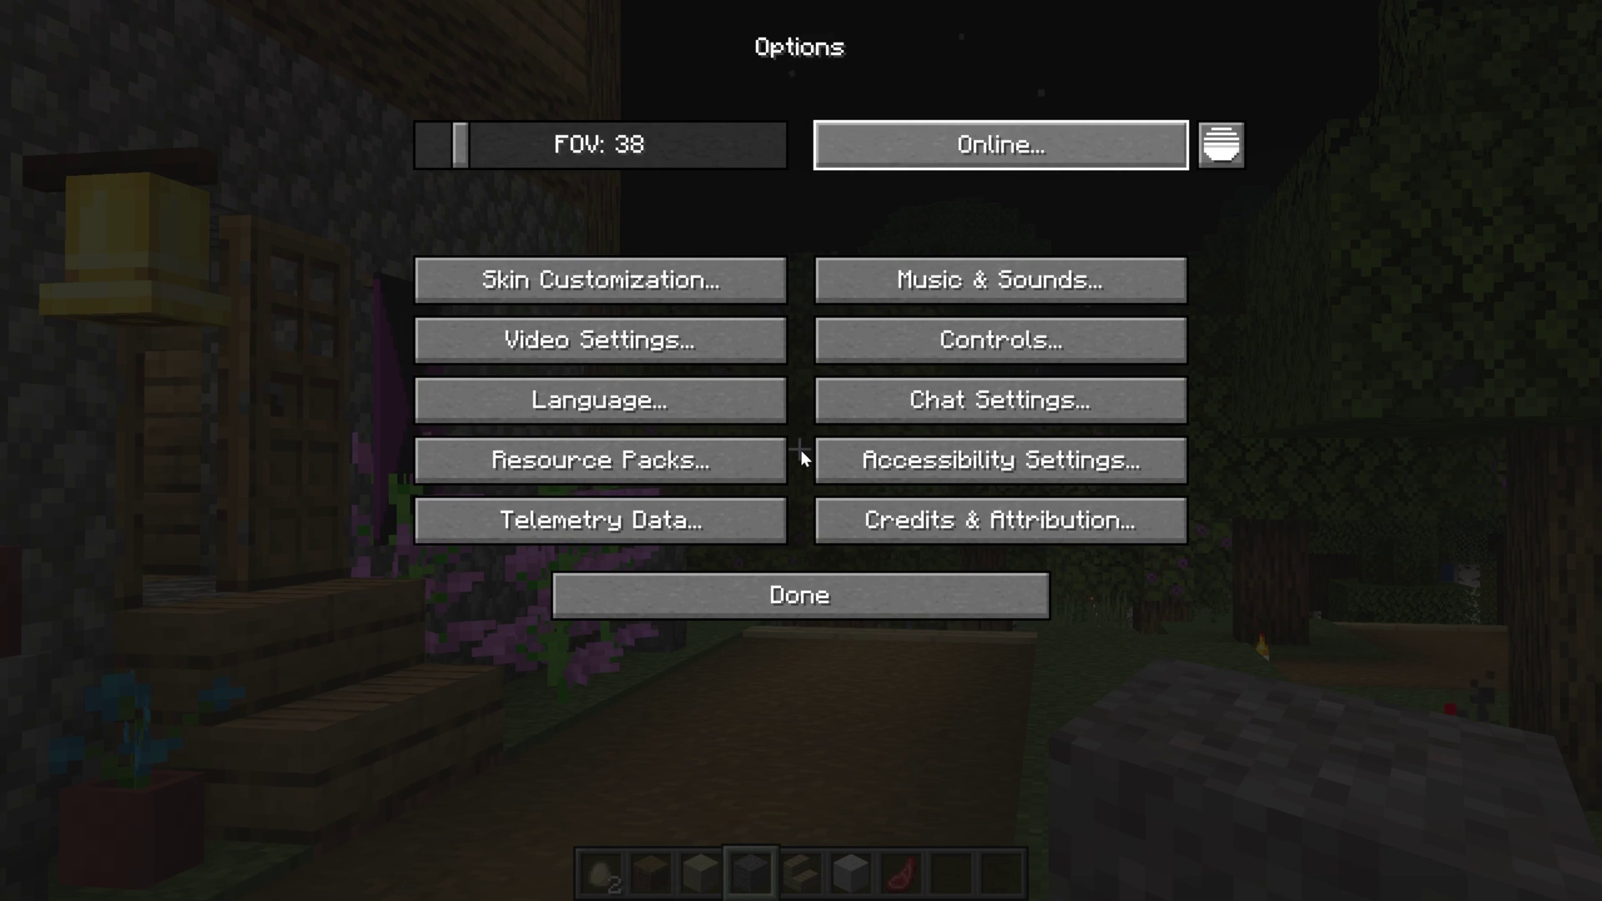
{"action": "key", "text": "Tab"}
{"action": "key", "text": "Return"}
{"action": "key", "text": "Tab"}
{"action": "key", "text": "Tab"}
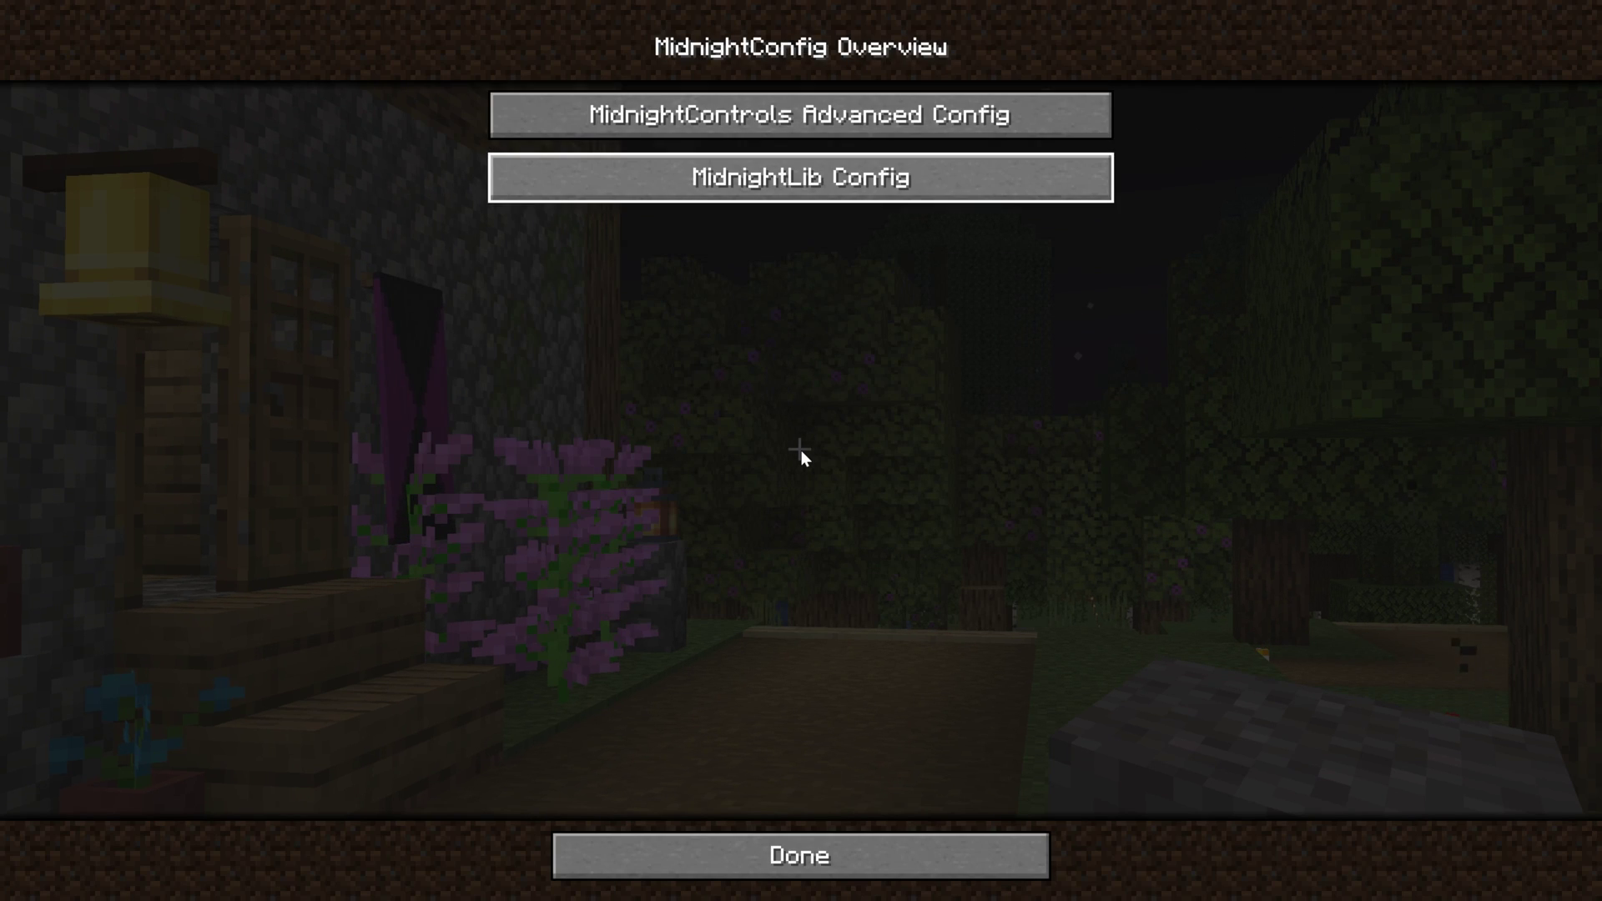
{"action": "key", "text": "Return"}
{"action": "key", "text": "Escape"}
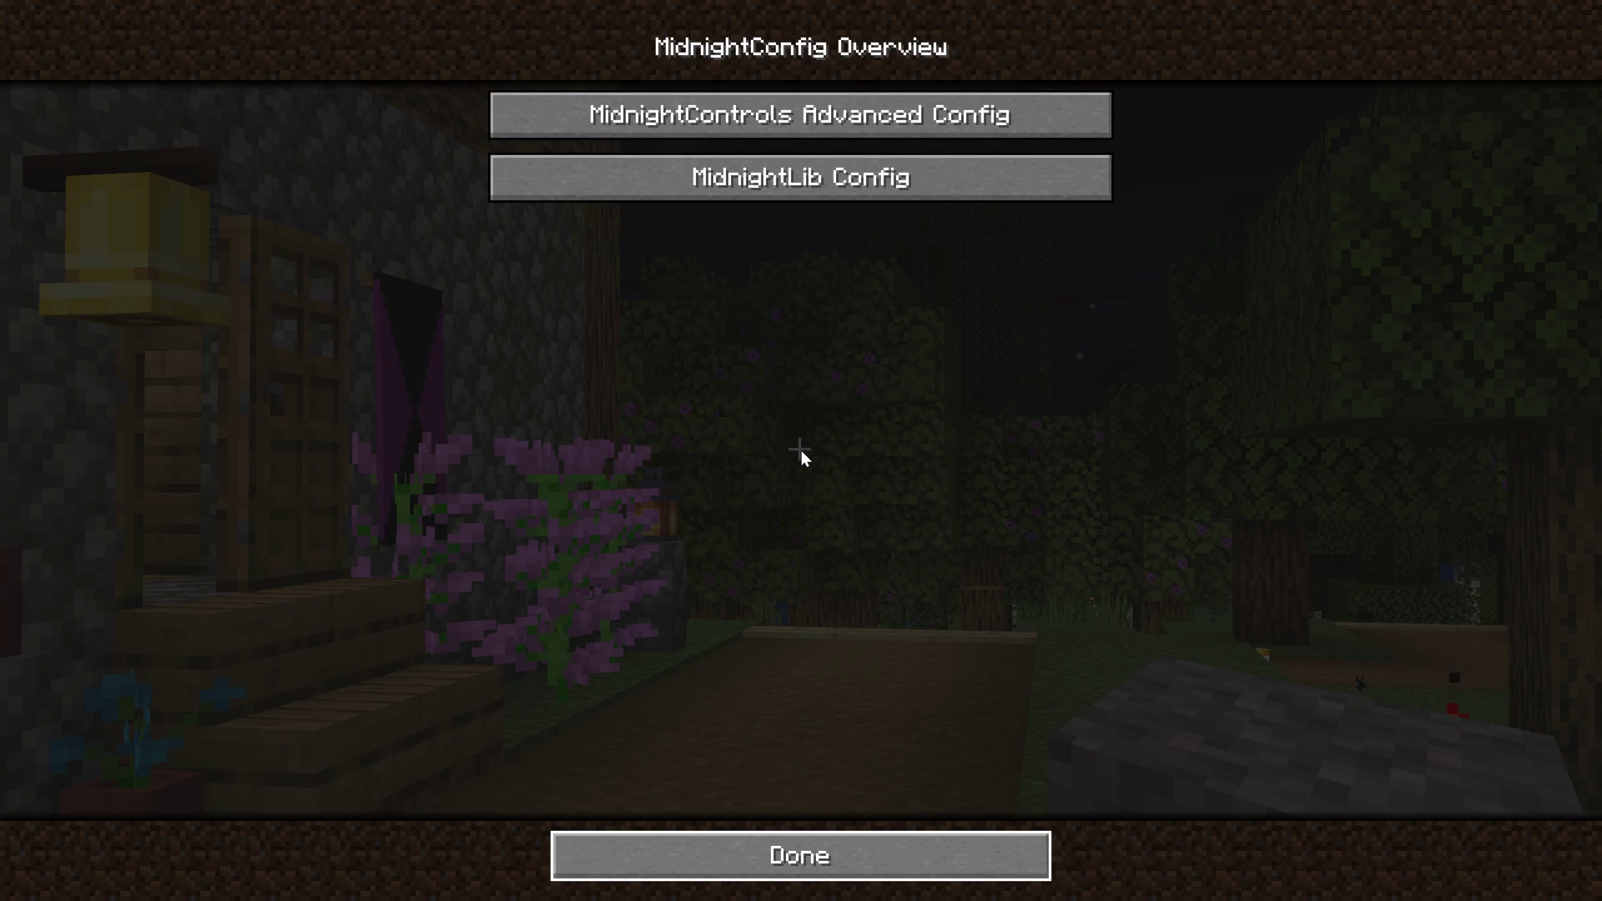
{"action": "key", "text": "shift+Tab"}
{"action": "key", "text": "Return"}
{"action": "key", "text": "Escape"}
- Review the MidnightControls Advanced Config from the Controller to the Visual category and return to the game world
{"action": "key", "text": "shift+Tab"}
{"action": "key", "text": "shift+Tab"}
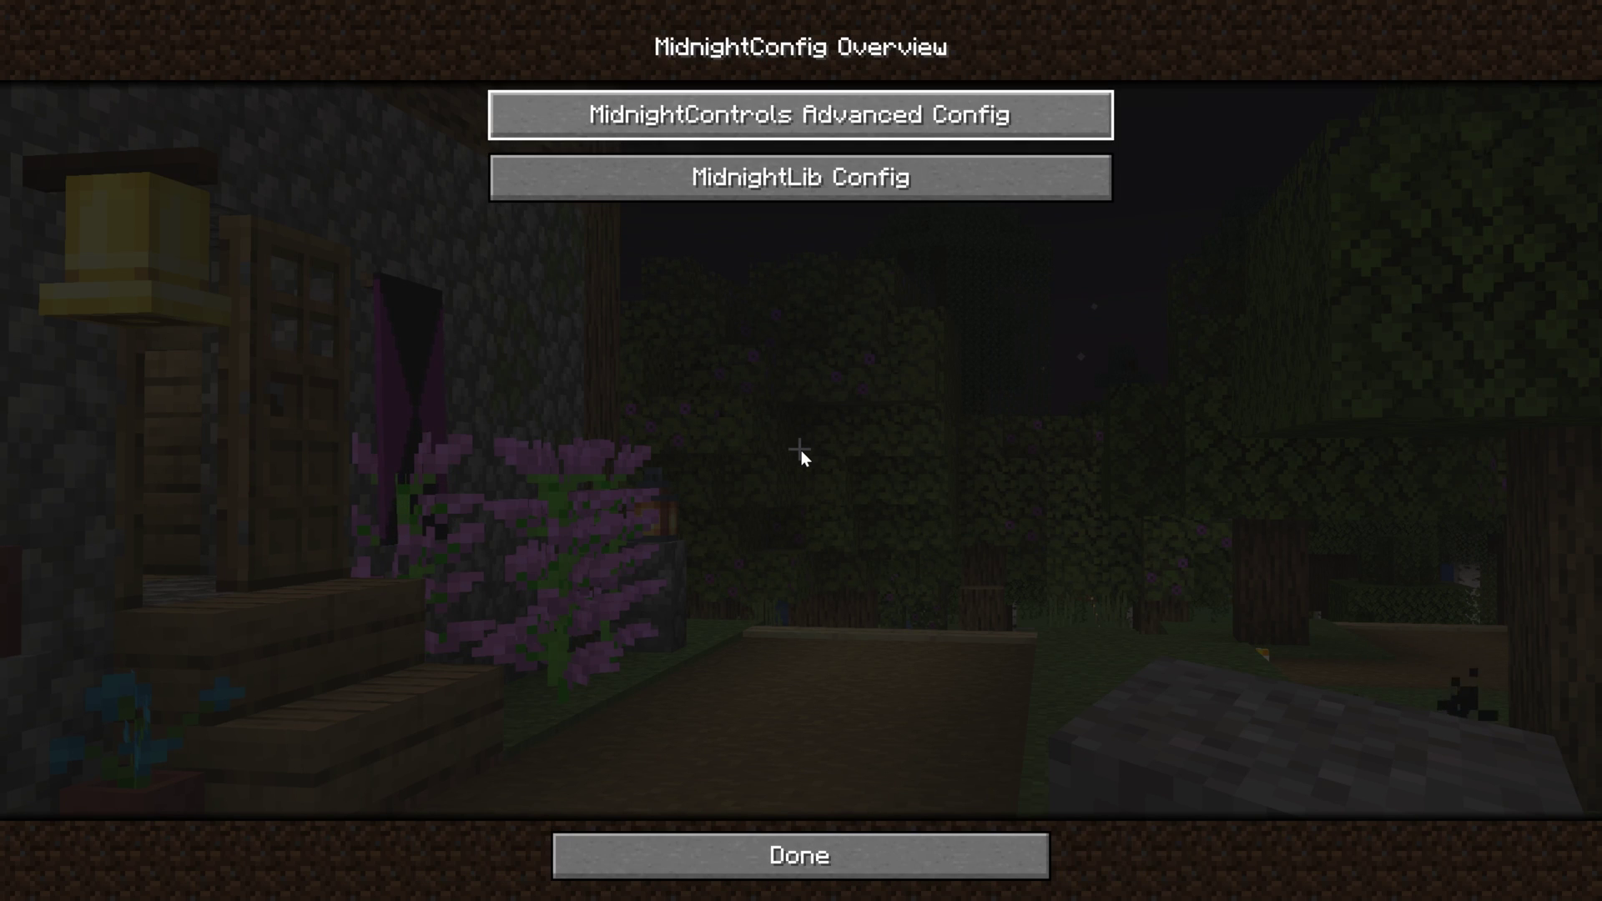
{"action": "key", "text": "Return"}
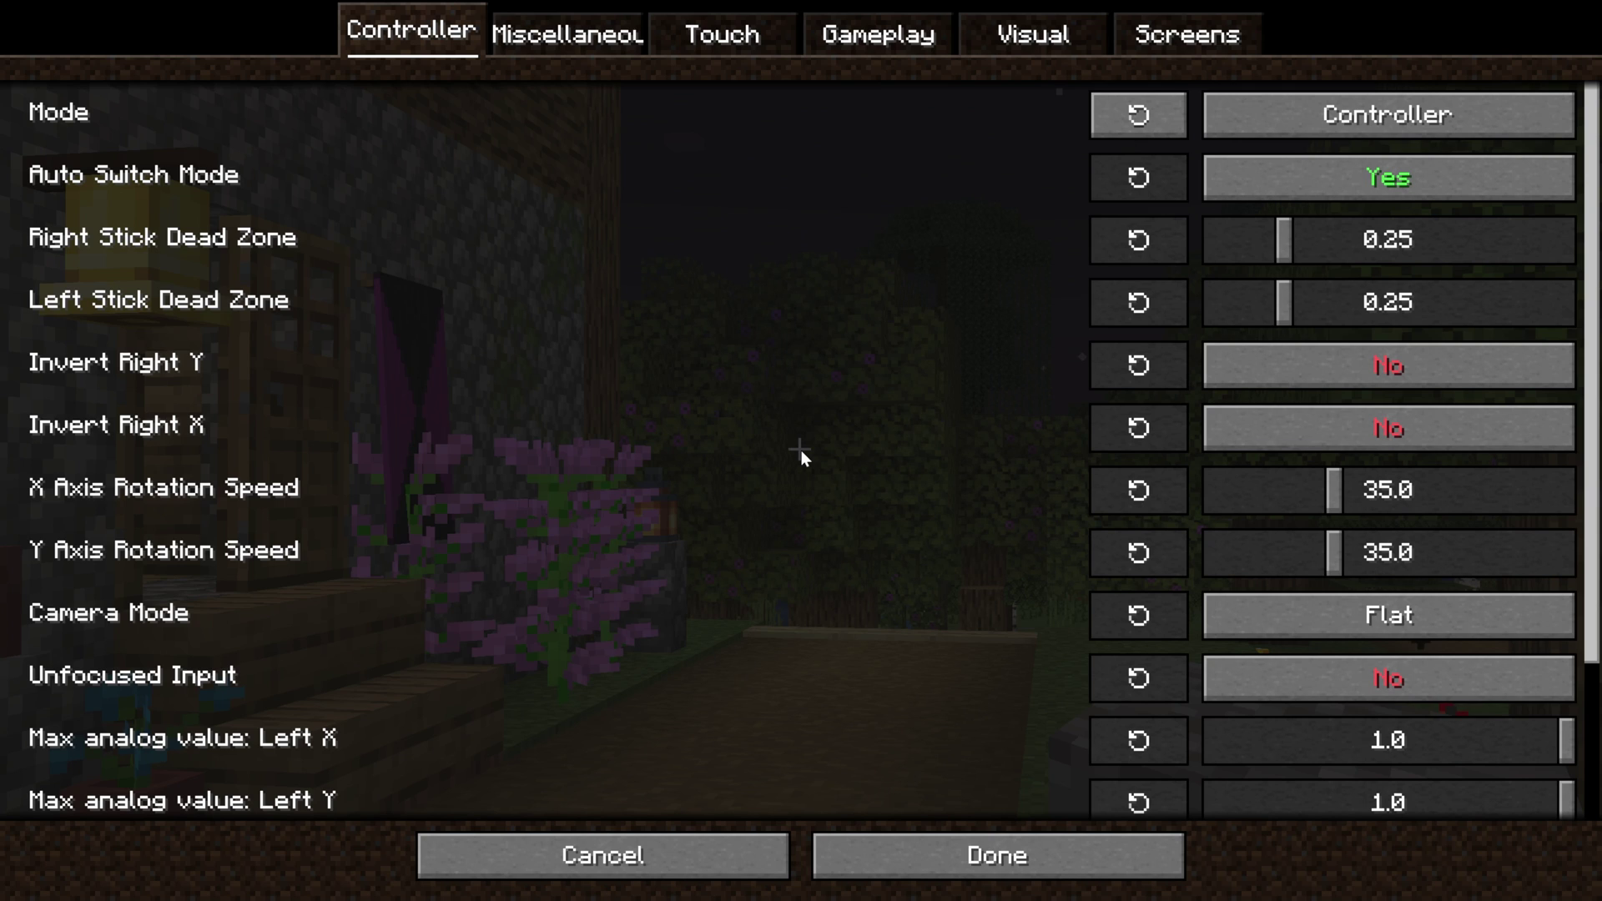
{"action": "key", "text": "ctrl+Tab"}
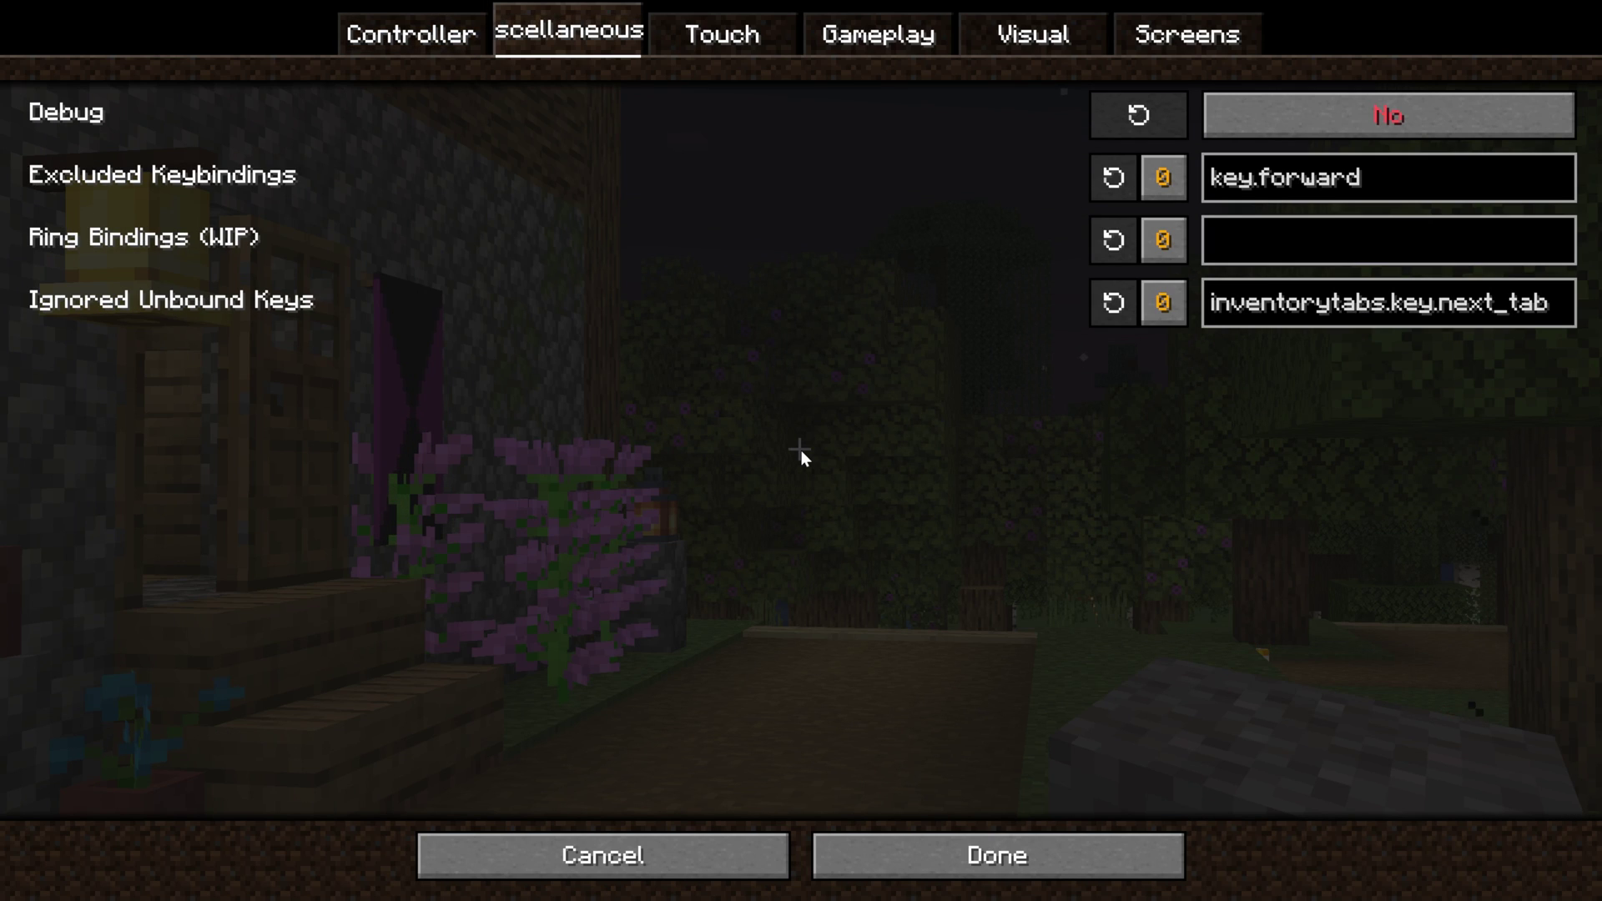
{"action": "key", "text": "ctrl+Tab"}
{"action": "key", "text": "ctrl+Tab"}
{"action": "key", "text": "ctrl+Tab"}
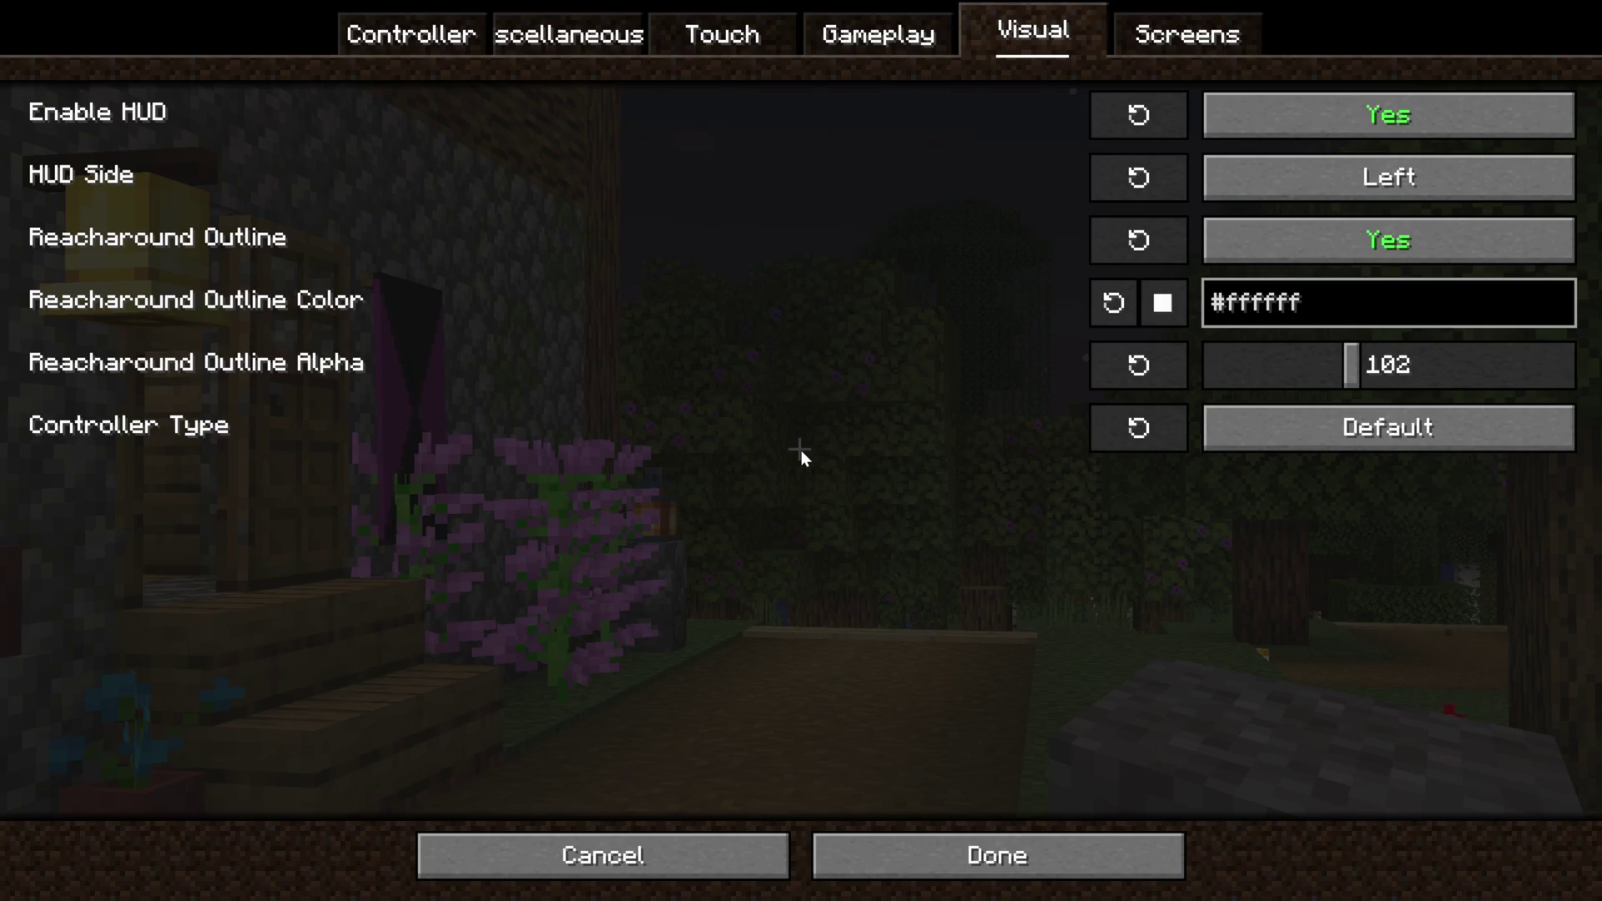
{"action": "key", "text": "Escape"}
{"action": "key", "text": "Escape"}
{"action": "key", "text": "Escape"}
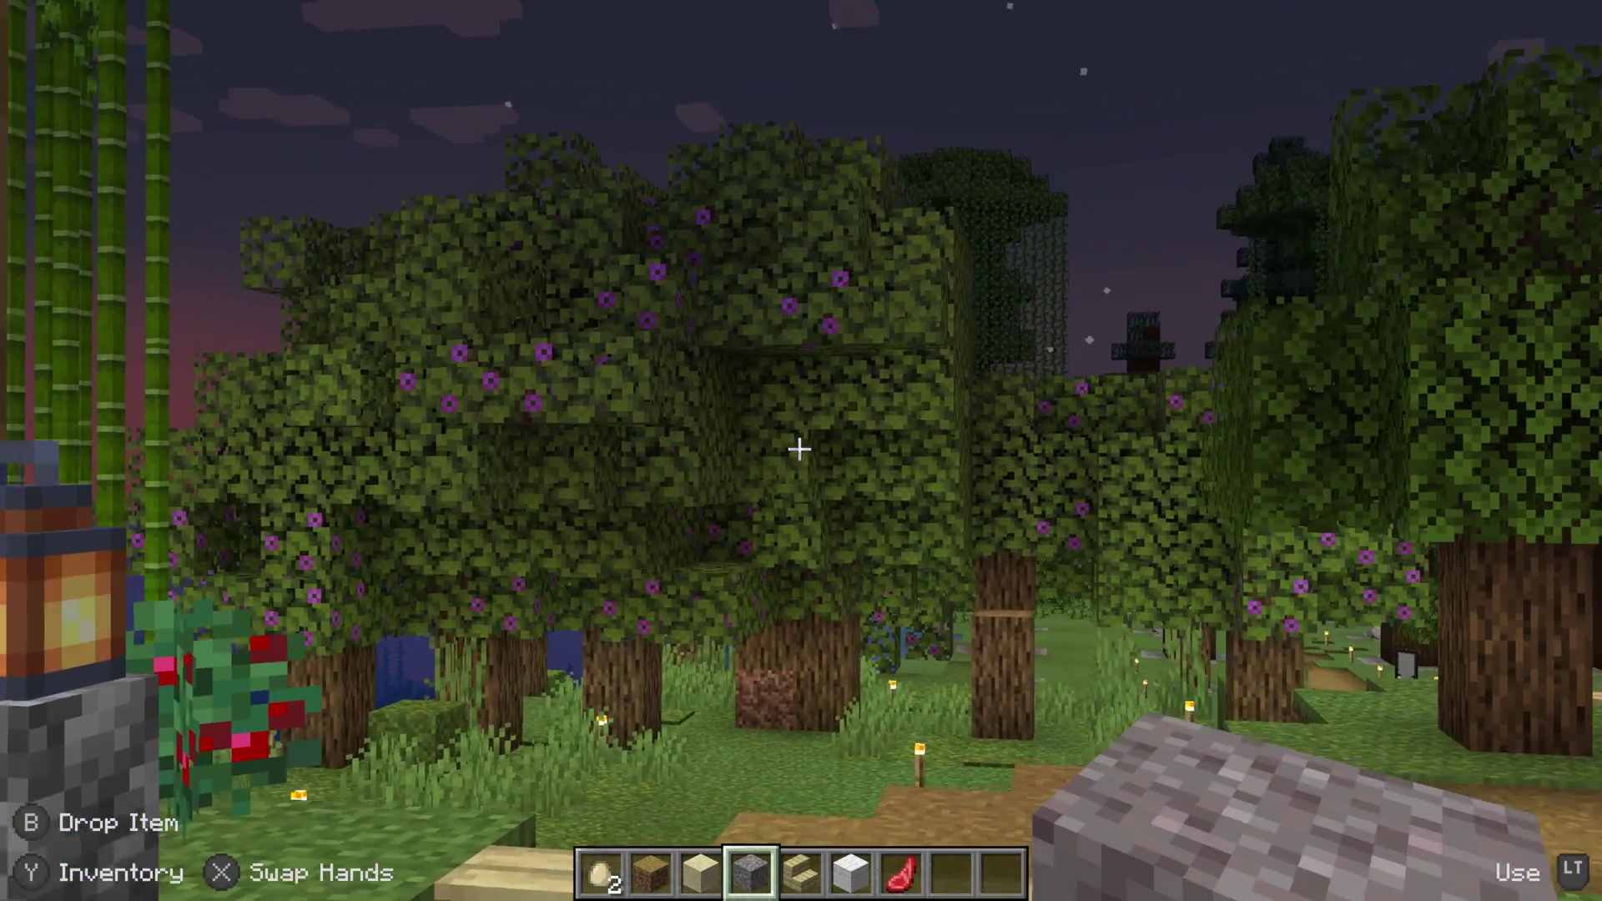
- Walk past the flower garden and farm fence and climb the wooden stairs into the village
{"action": "key", "text": "w"}
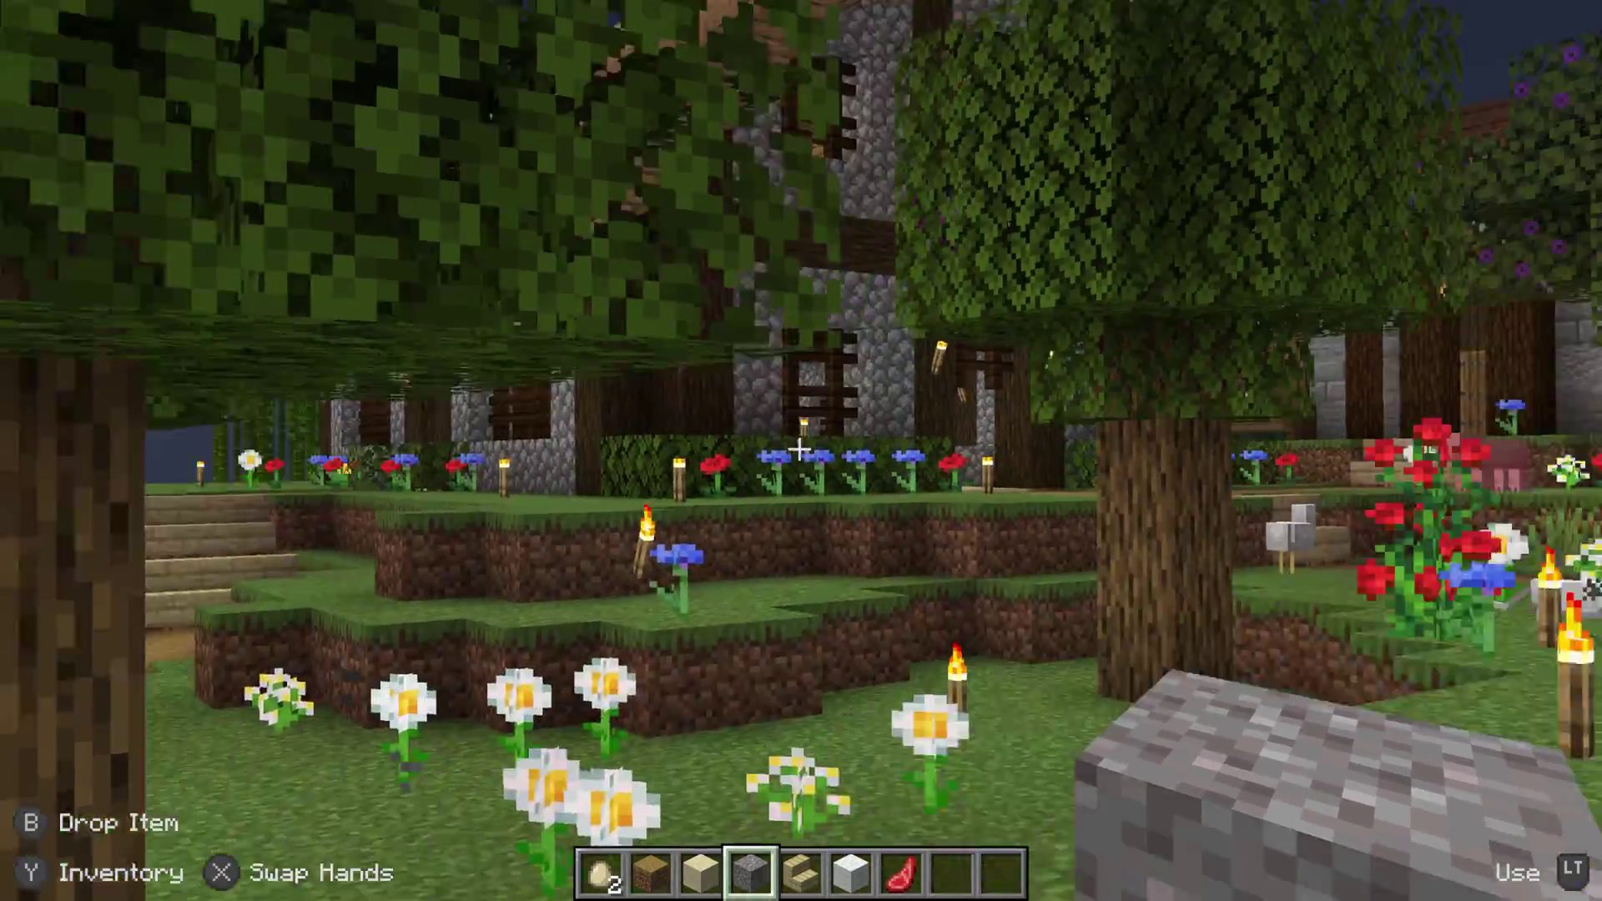
{"action": "key", "text": "w"}
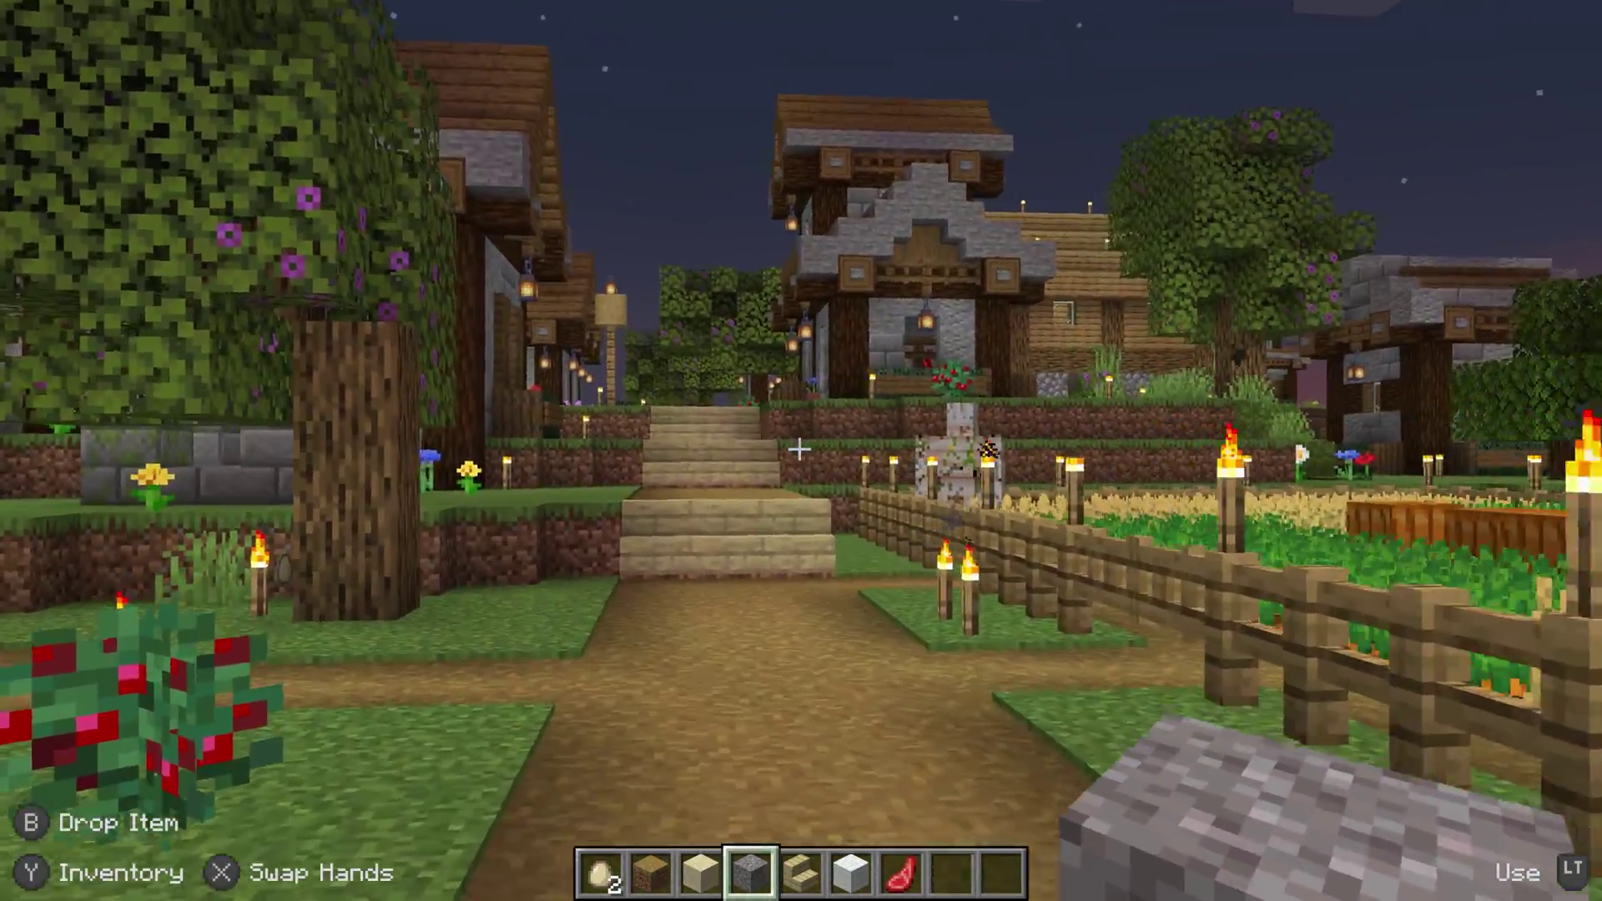
{"action": "key", "text": "w"}
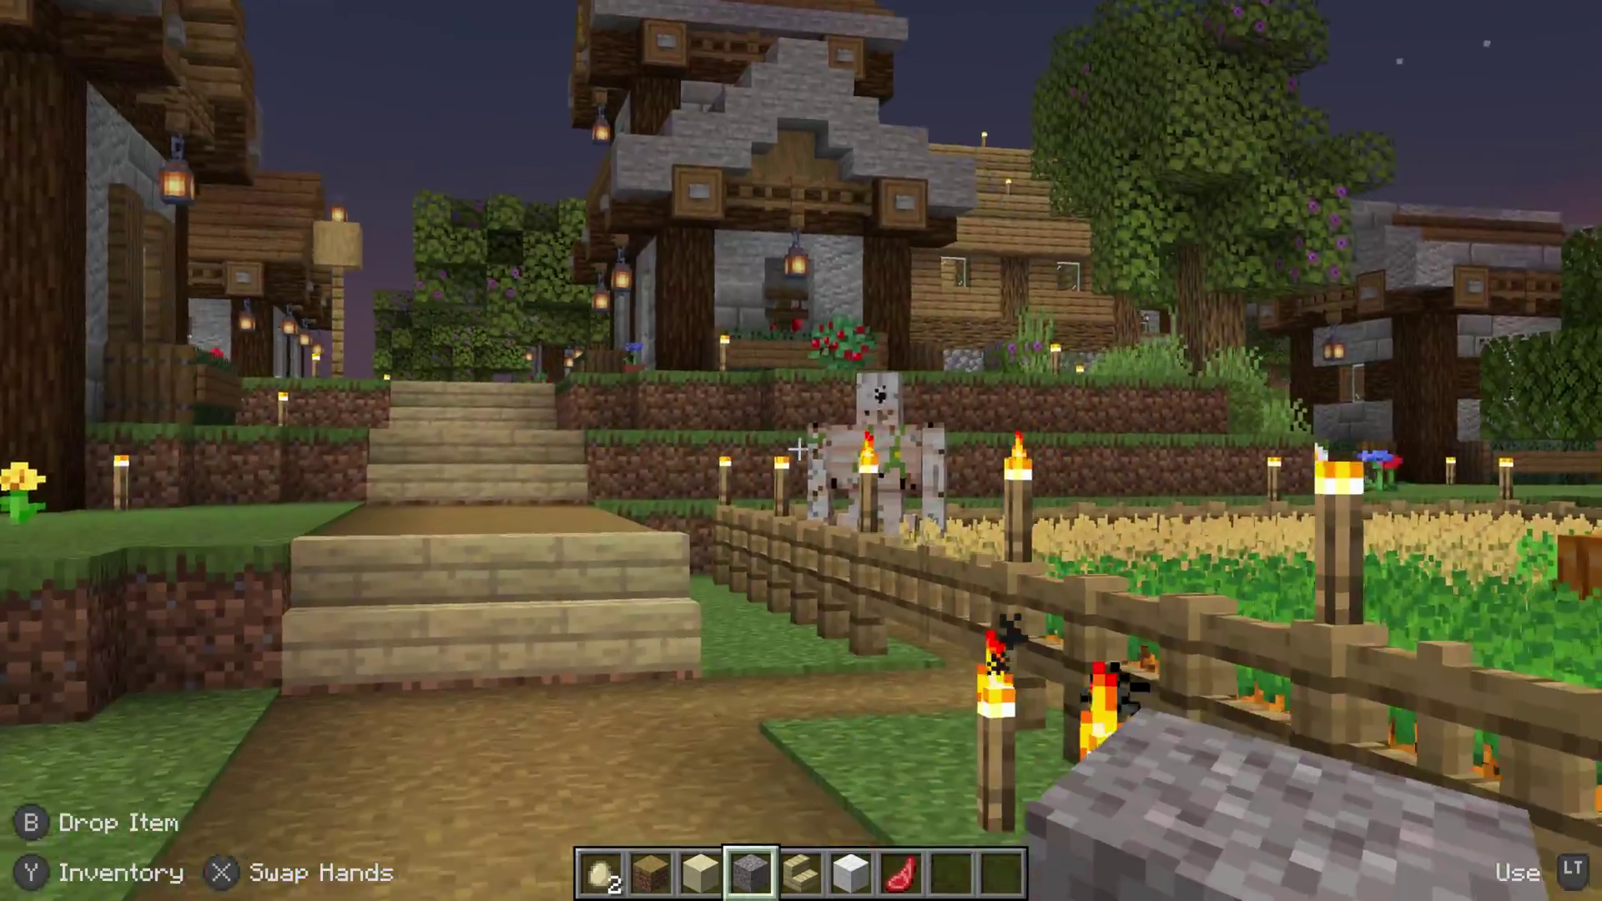
{"action": "key", "text": "w"}
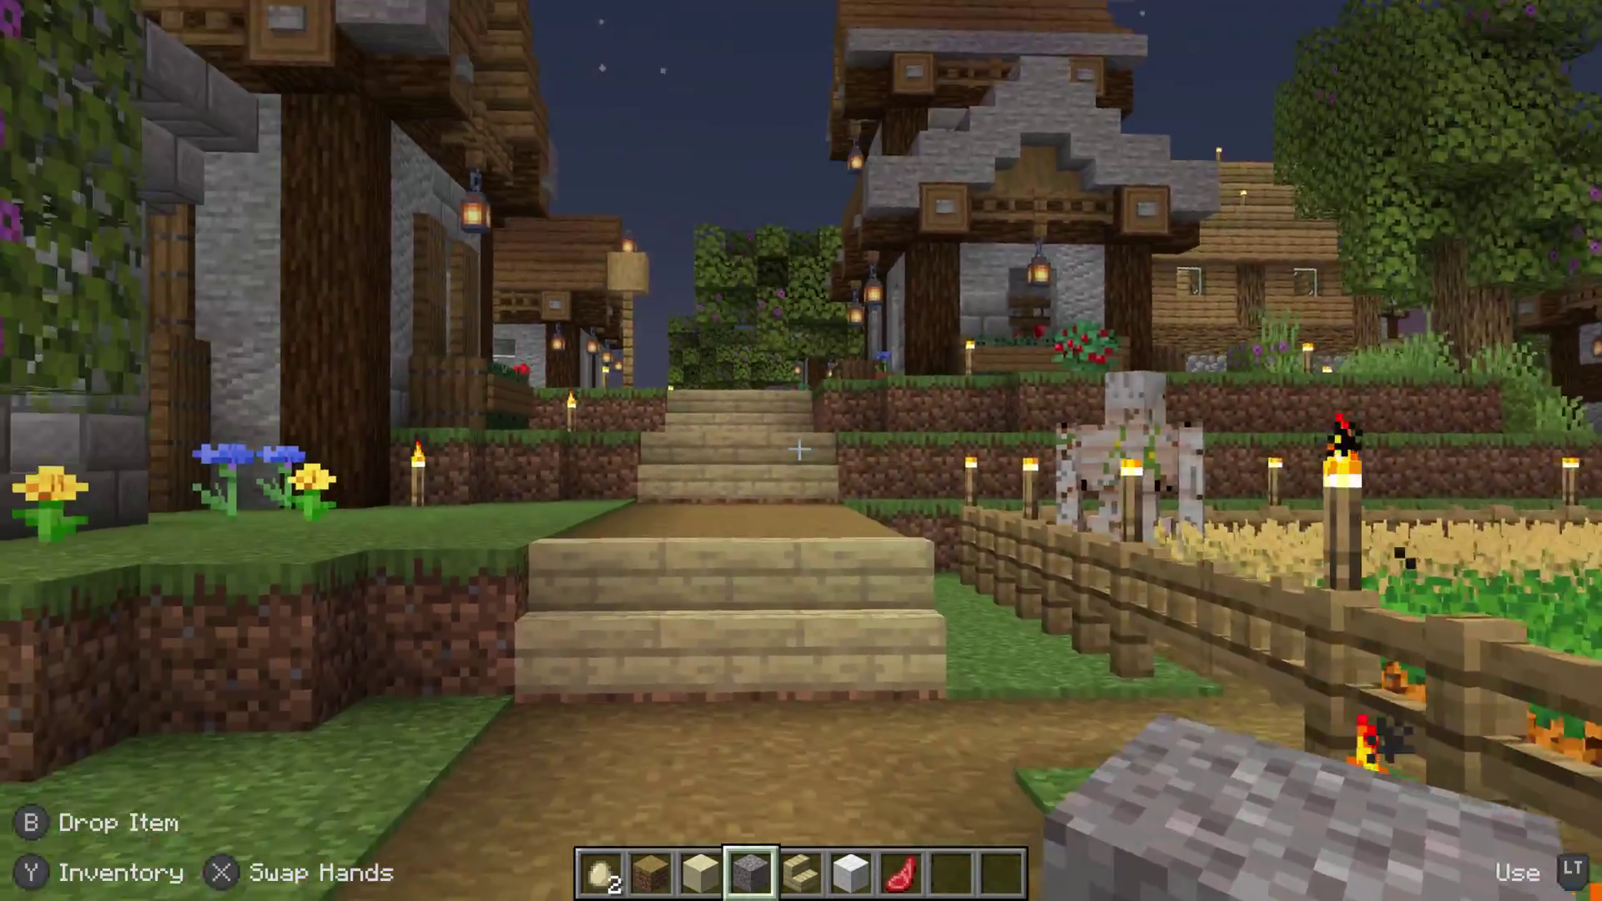
{"action": "key", "text": "w"}
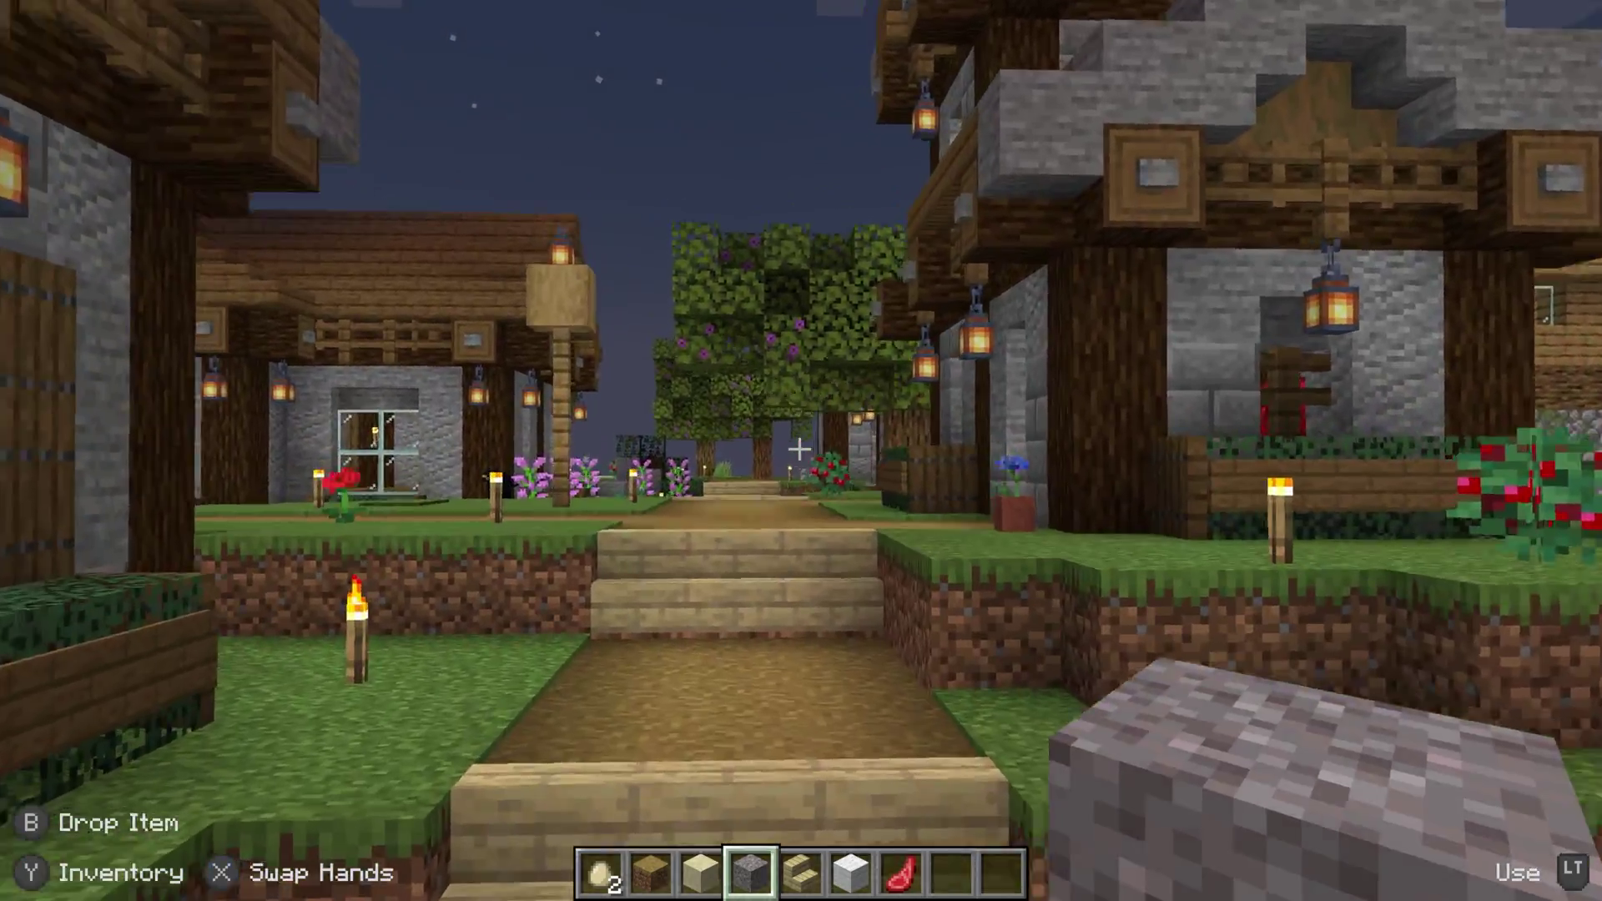
- Fly up over the village rooftops and descend onto the path beside the stone waterfall pond
{"action": "key", "text": "w"}
{"action": "key", "text": "space"}
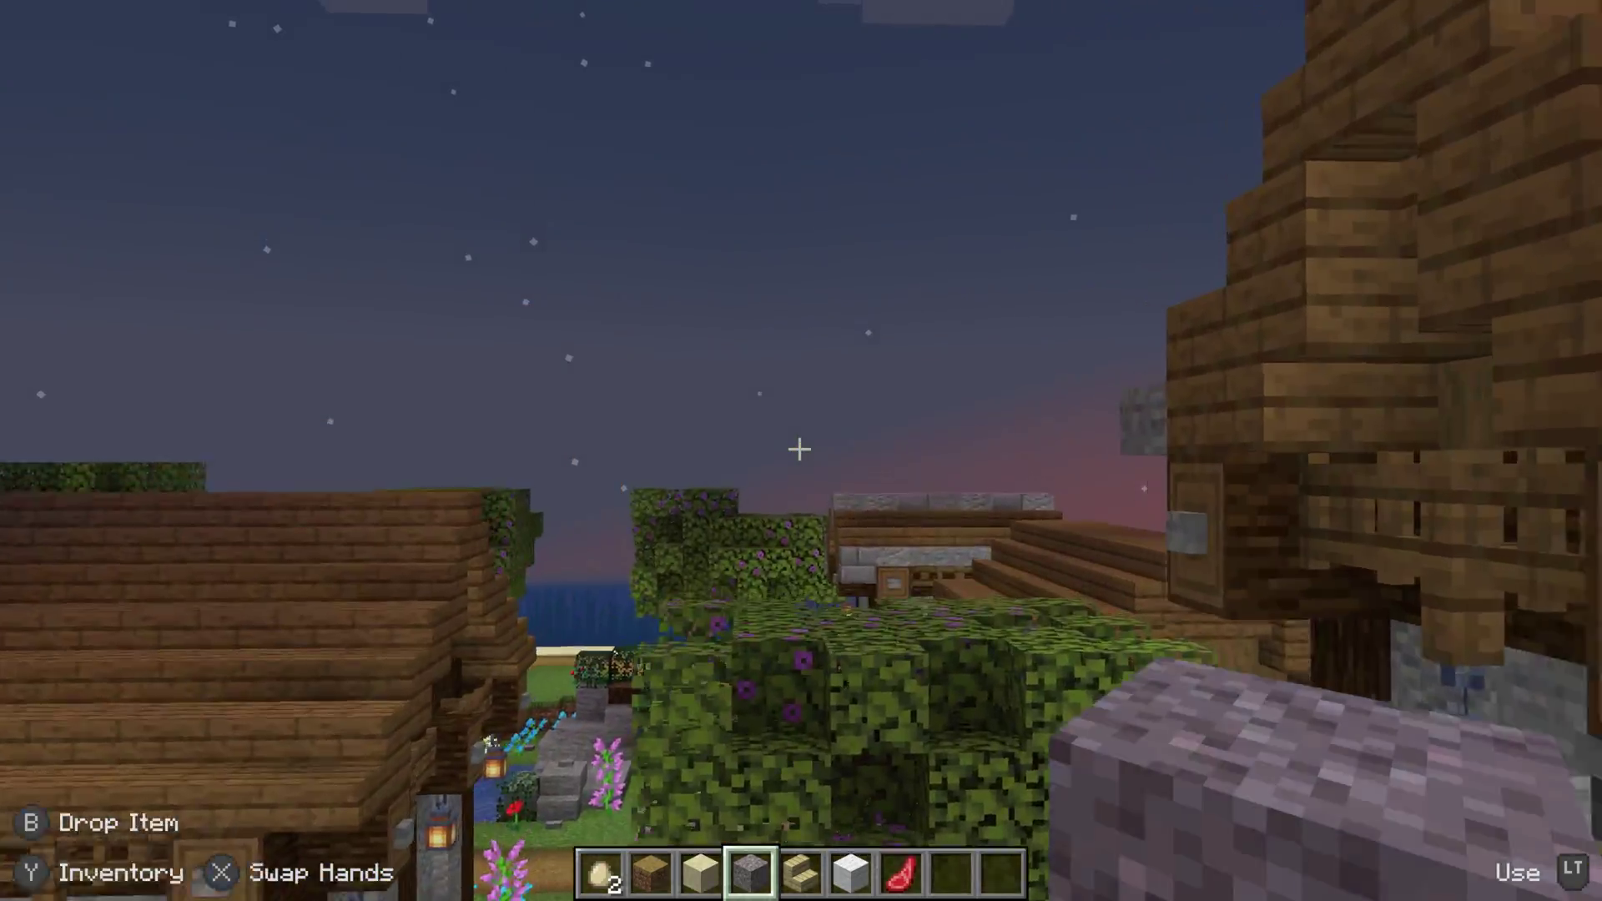
{"action": "key", "text": "w"}
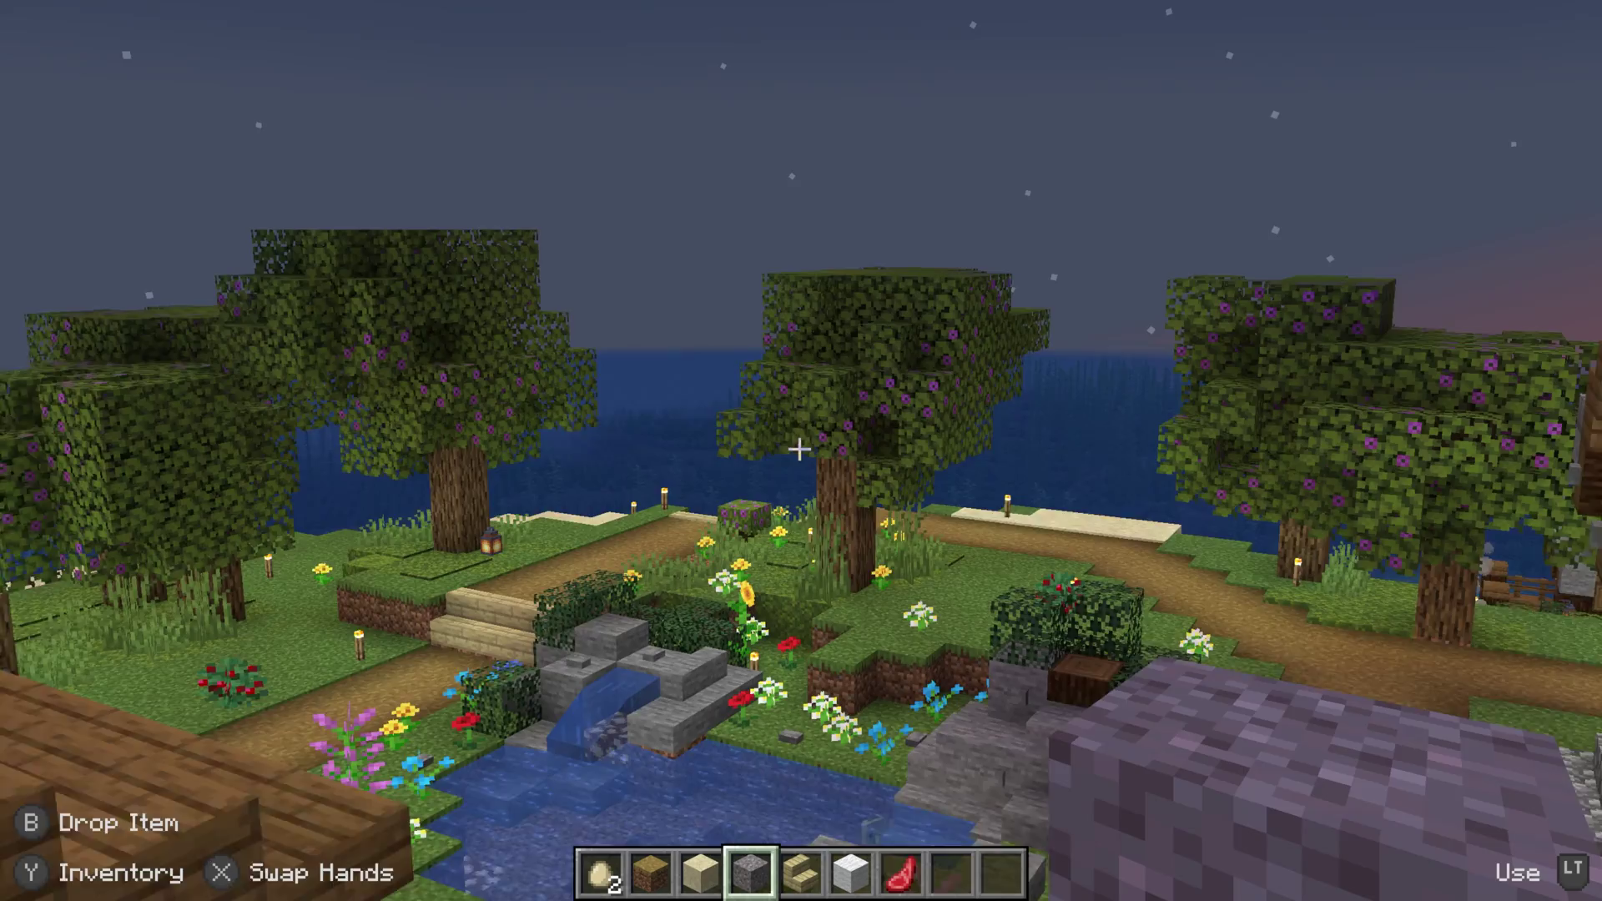
{"action": "key", "text": "w"}
{"action": "key", "text": "shift"}
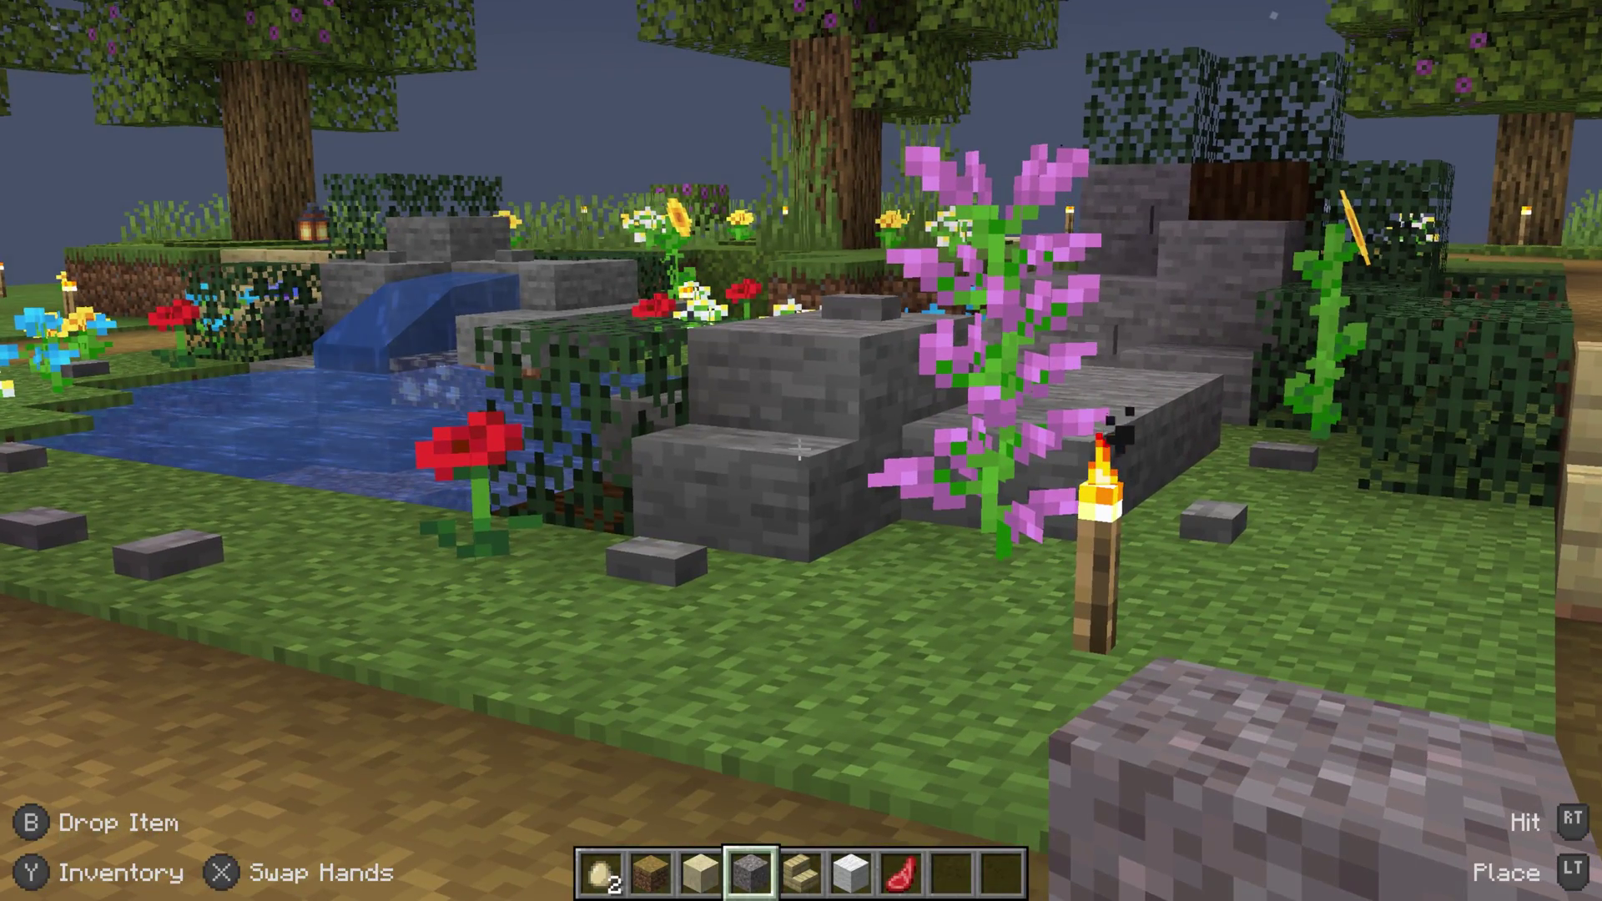